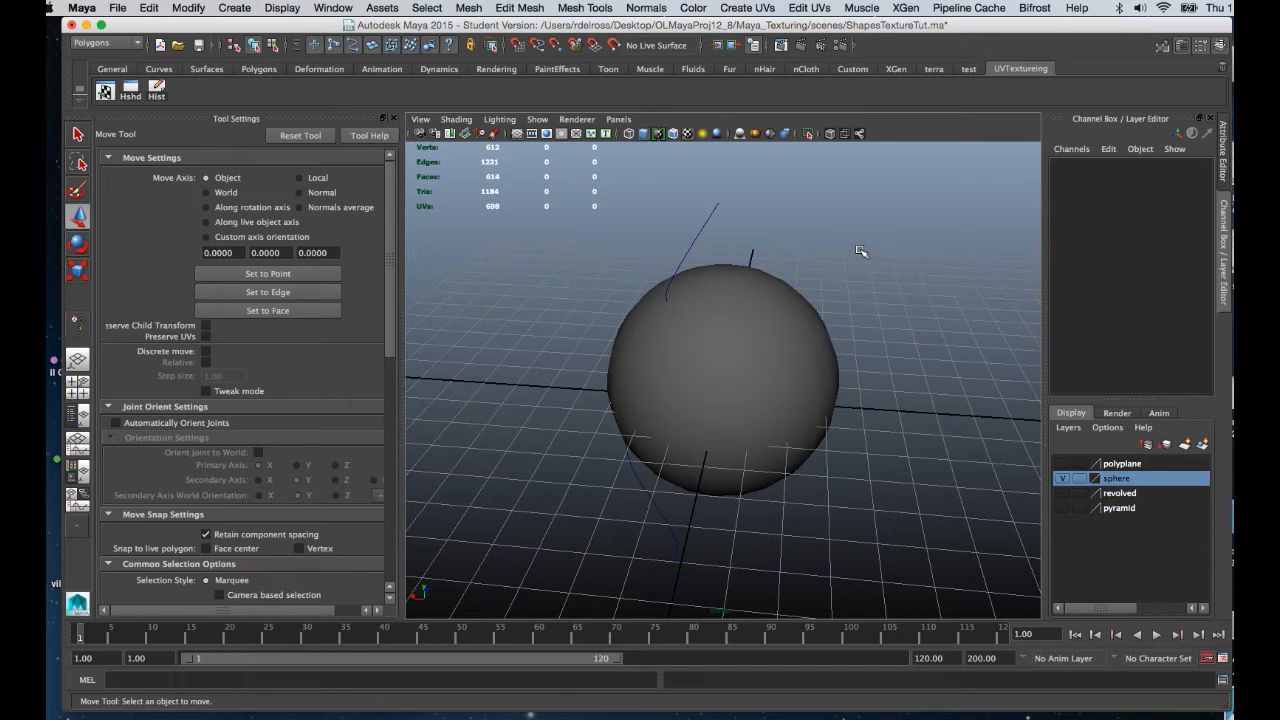
Select pSphere1 in the perspective viewport.
click(748, 325)
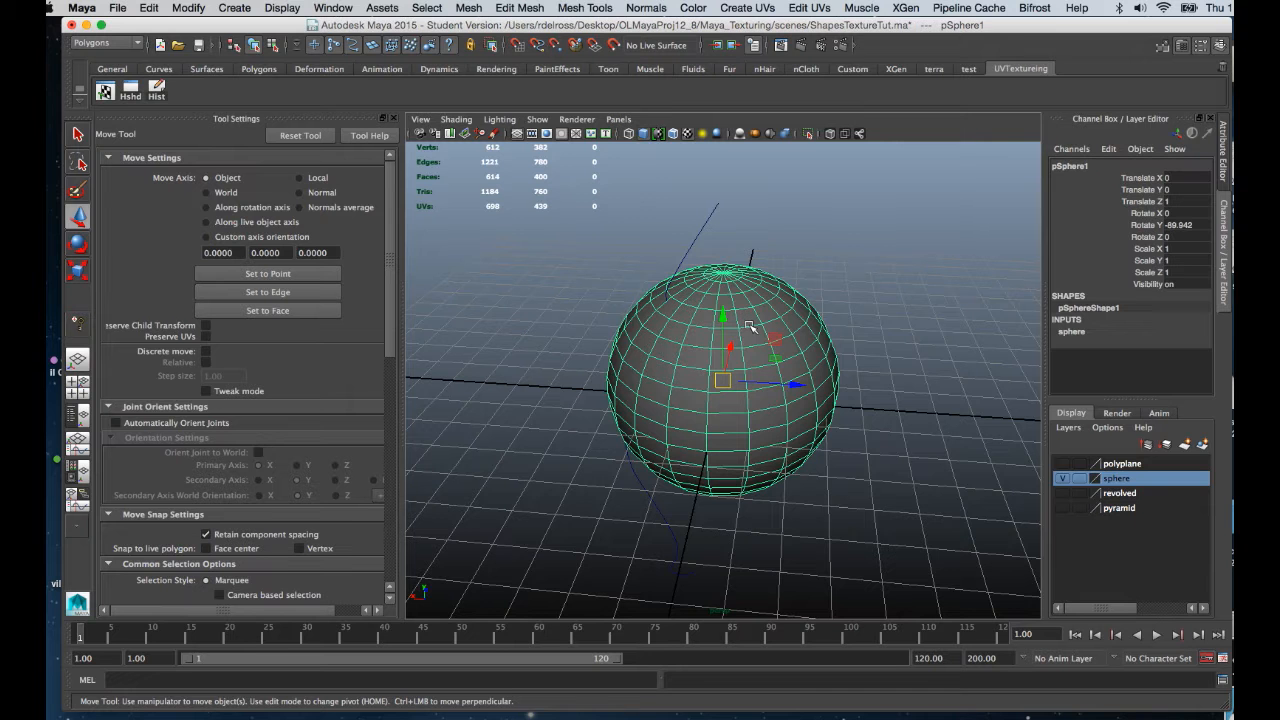
Assign a new Lambert material to the sphere from its right-click menu.
right_click(731, 291)
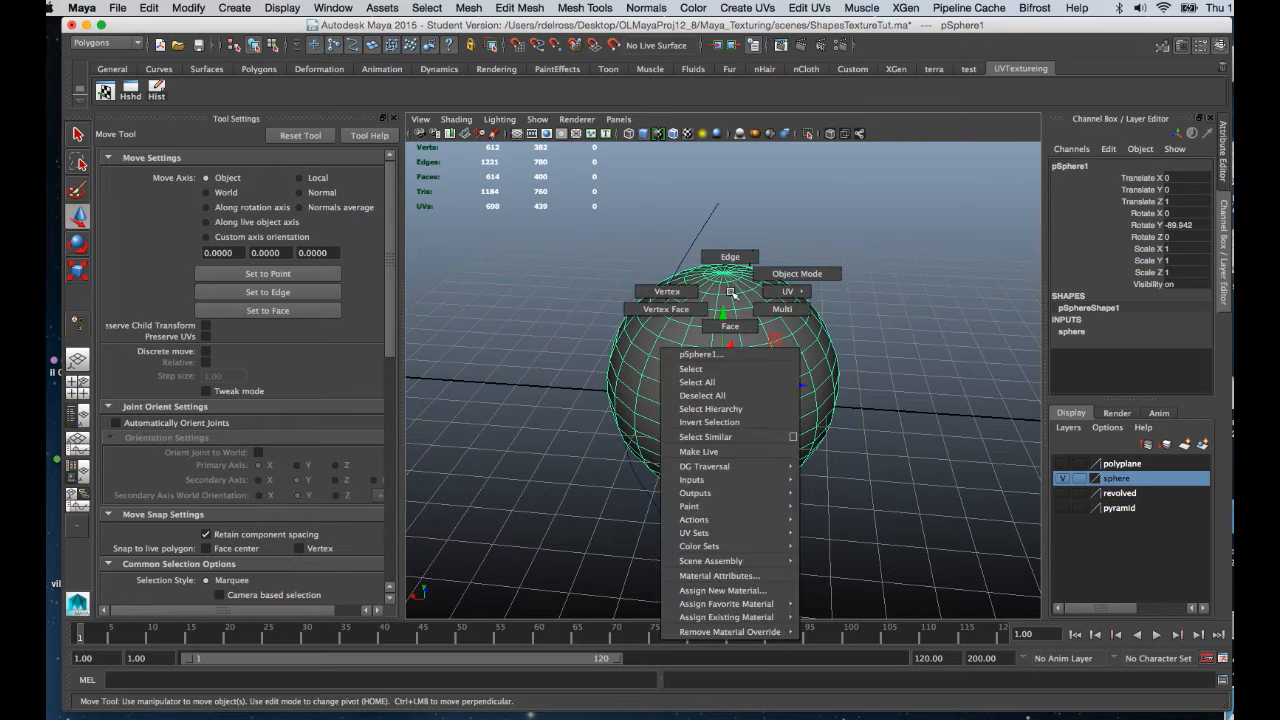
click(752, 590)
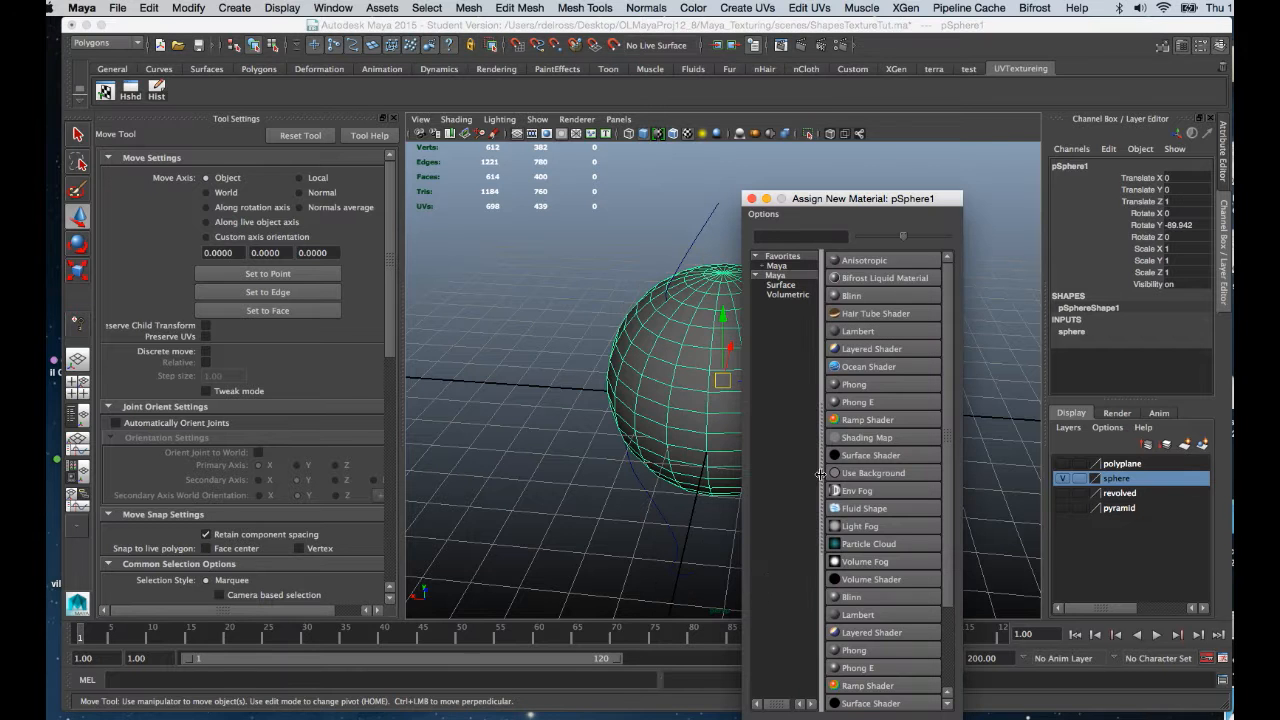
click(835, 333)
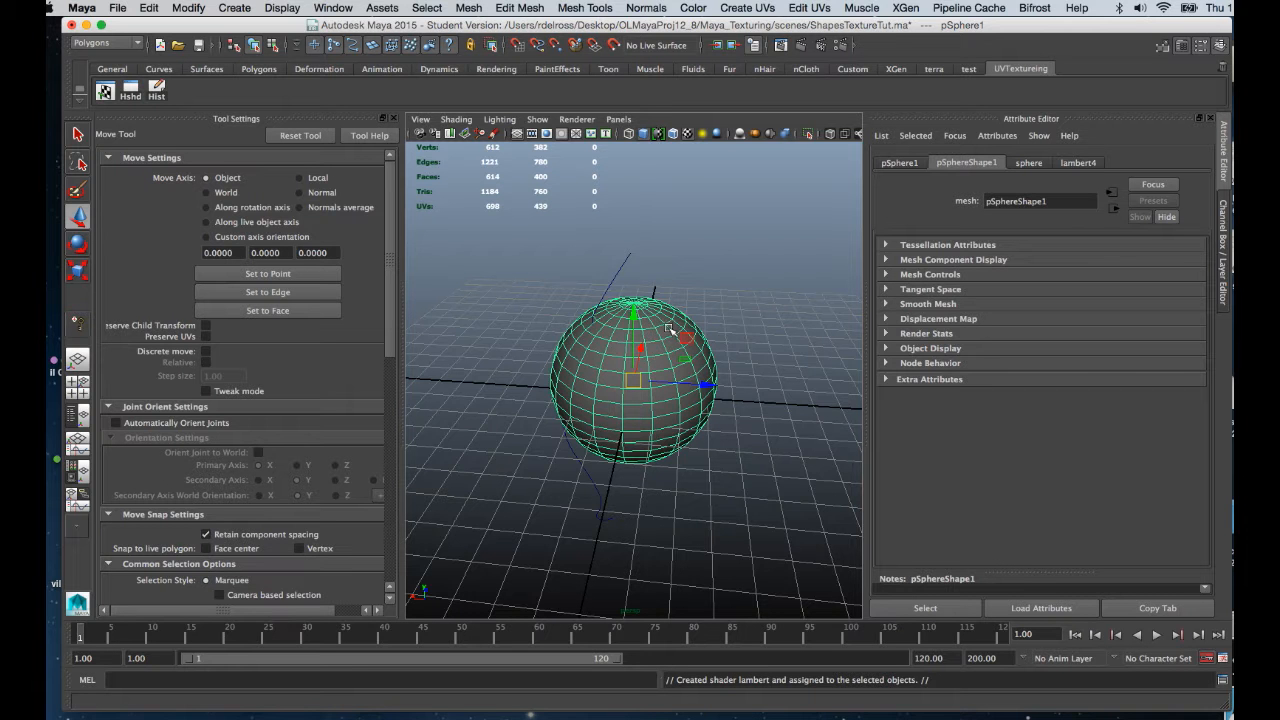
Rename the lambert4 material to sphere in its attributes.
click(1071, 165)
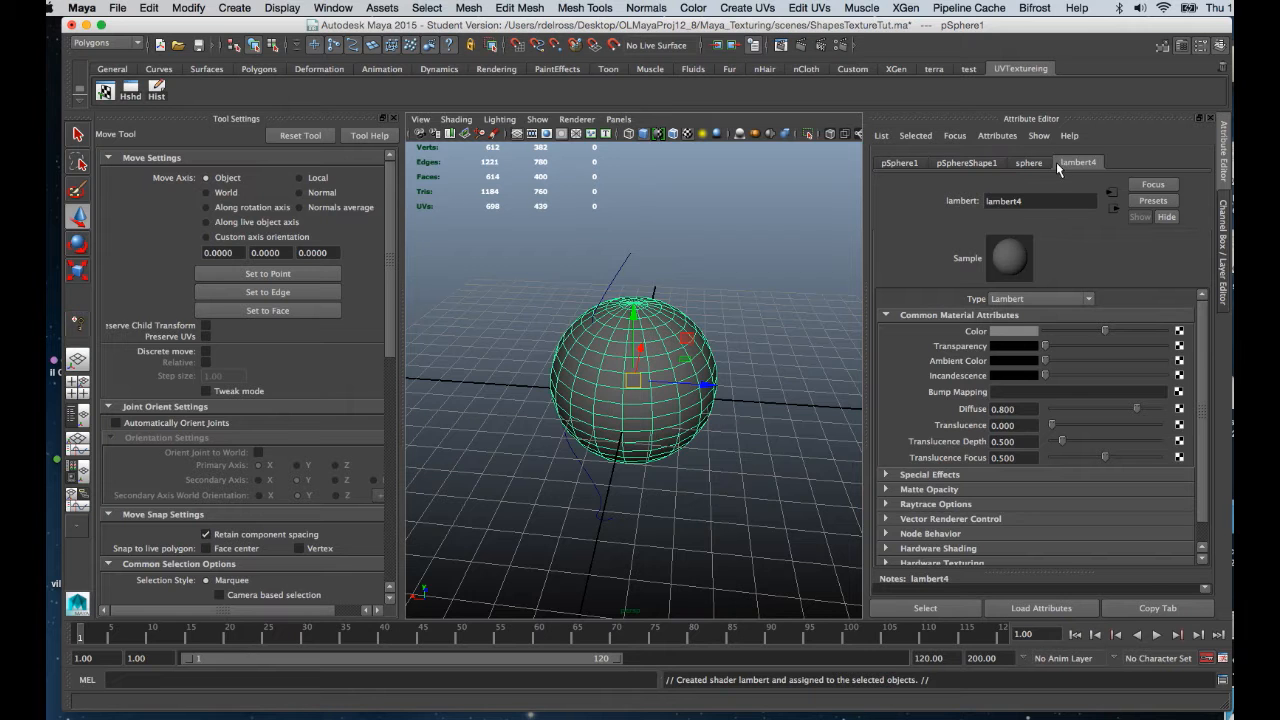
right_drag(662, 322, 688, 608)
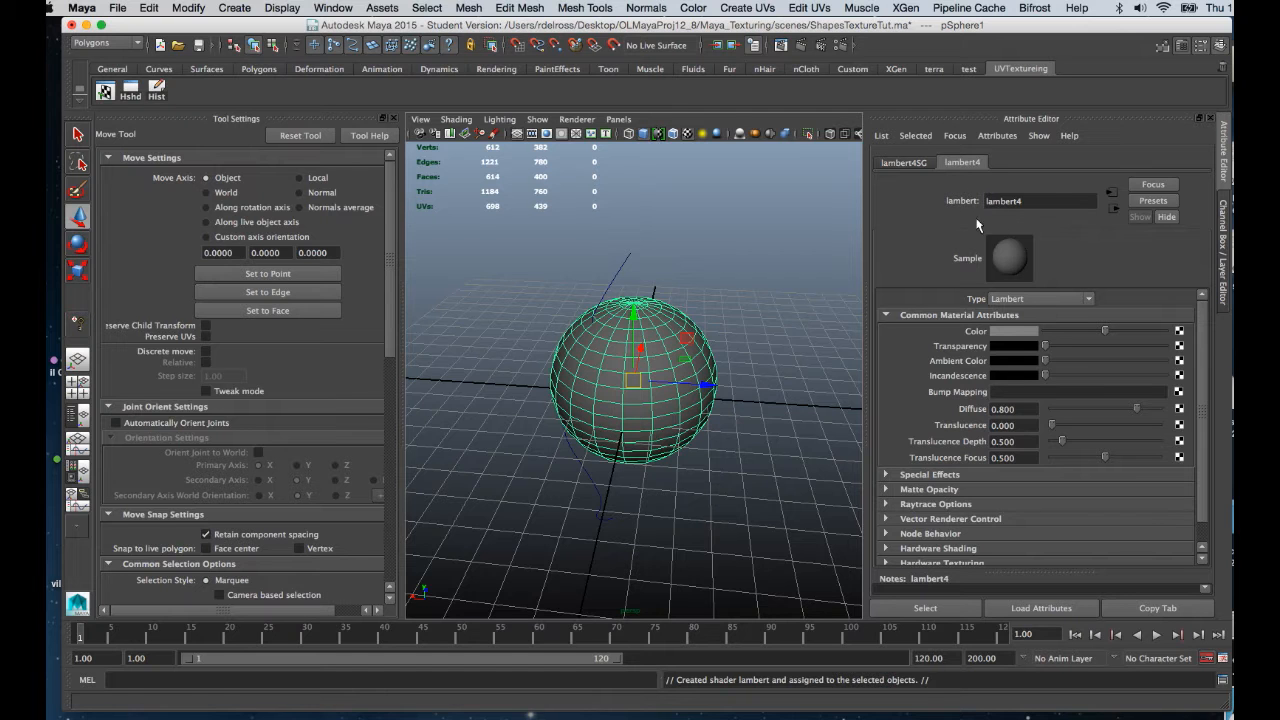
click(1038, 200)
drag(1038, 200, 948, 199)
text(sphere)
Choose a Checker texture for the material's Color in Create Render Node.
click(1180, 332)
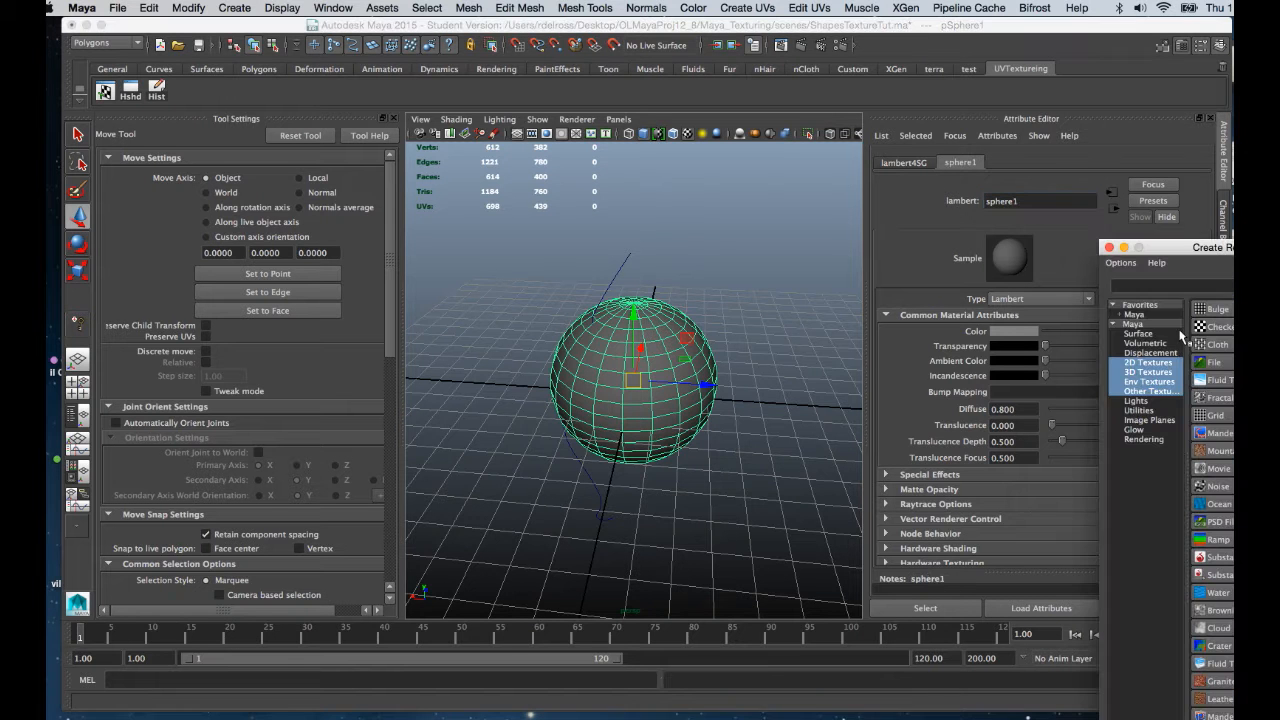
drag(1186, 254, 1031, 433)
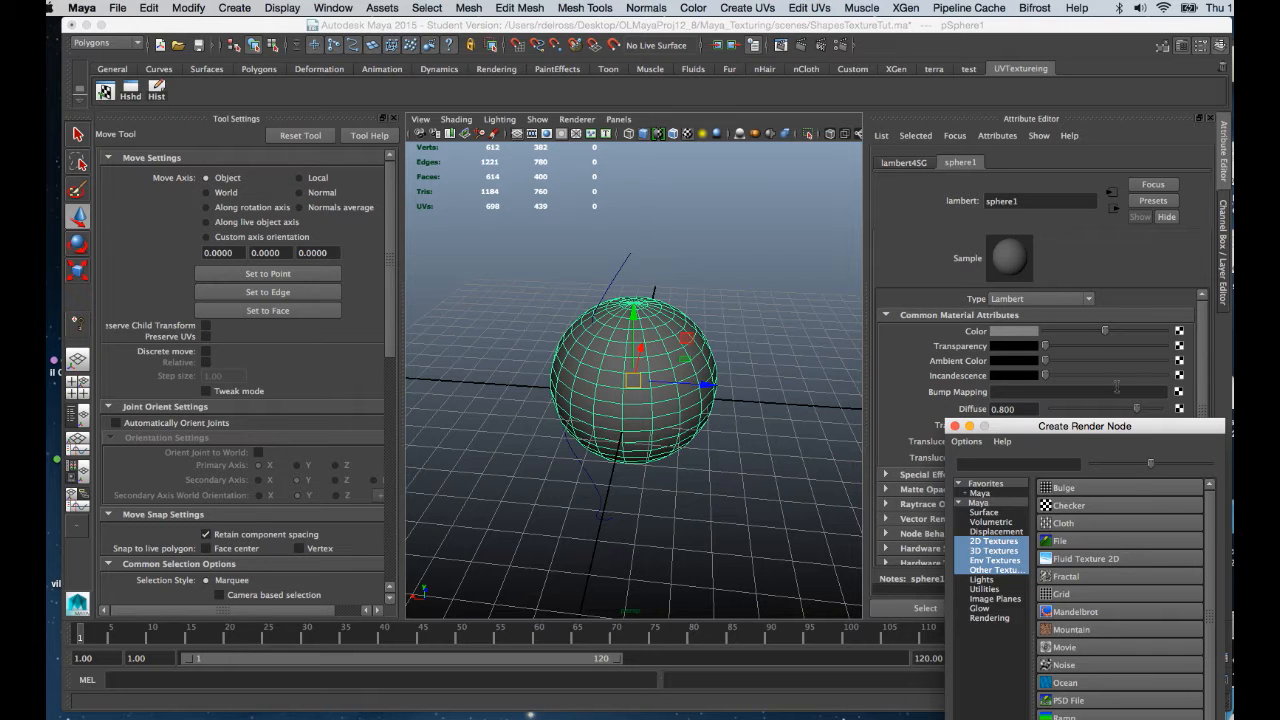
drag(1078, 426, 871, 78)
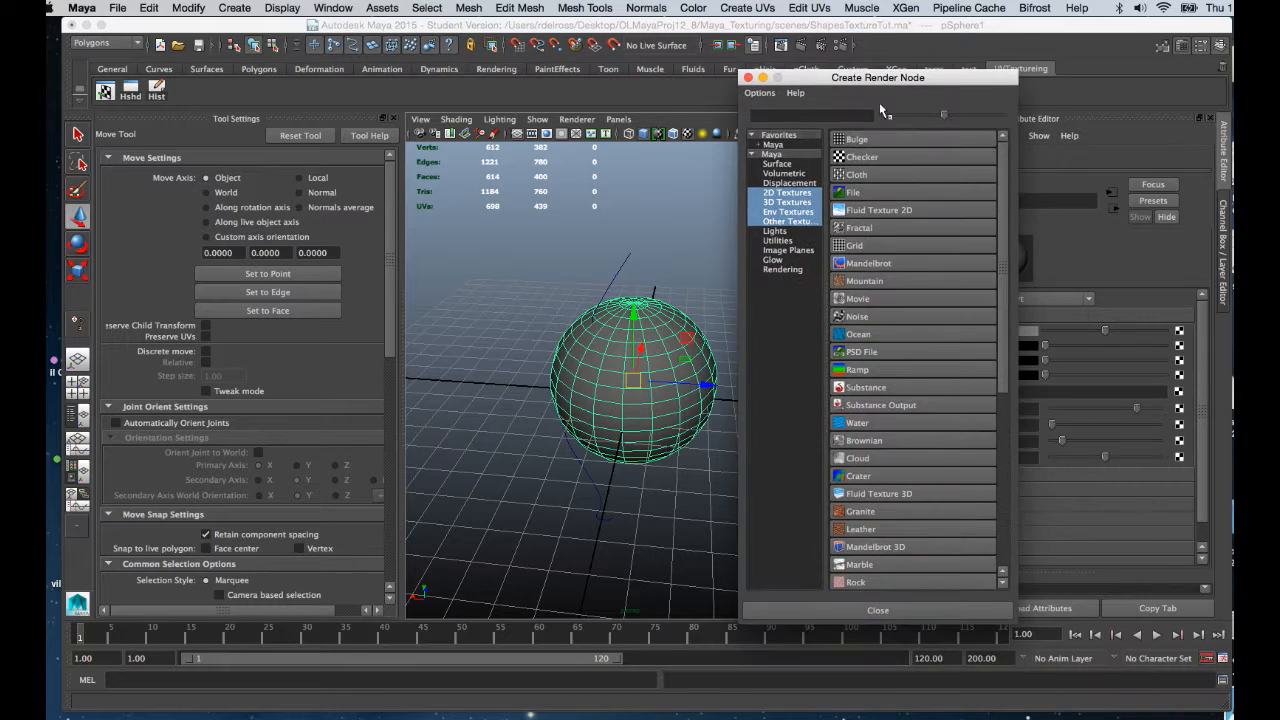
click(861, 158)
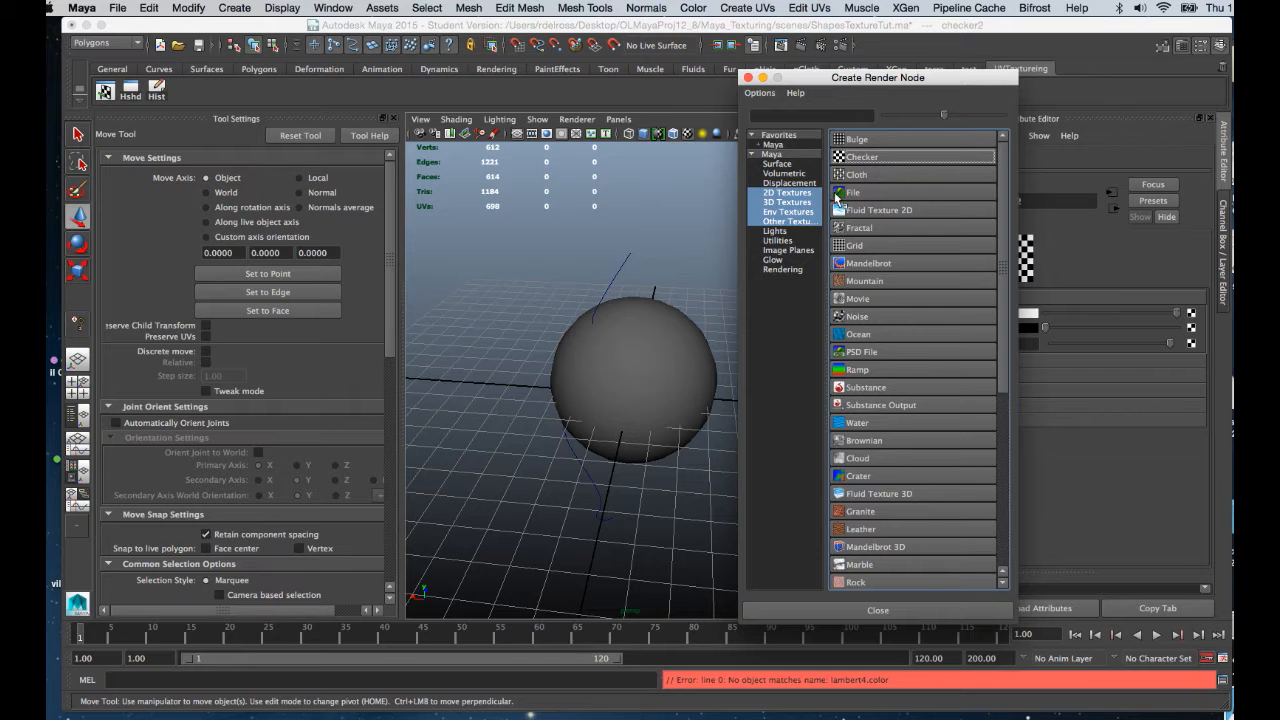
drag(808, 83, 888, 72)
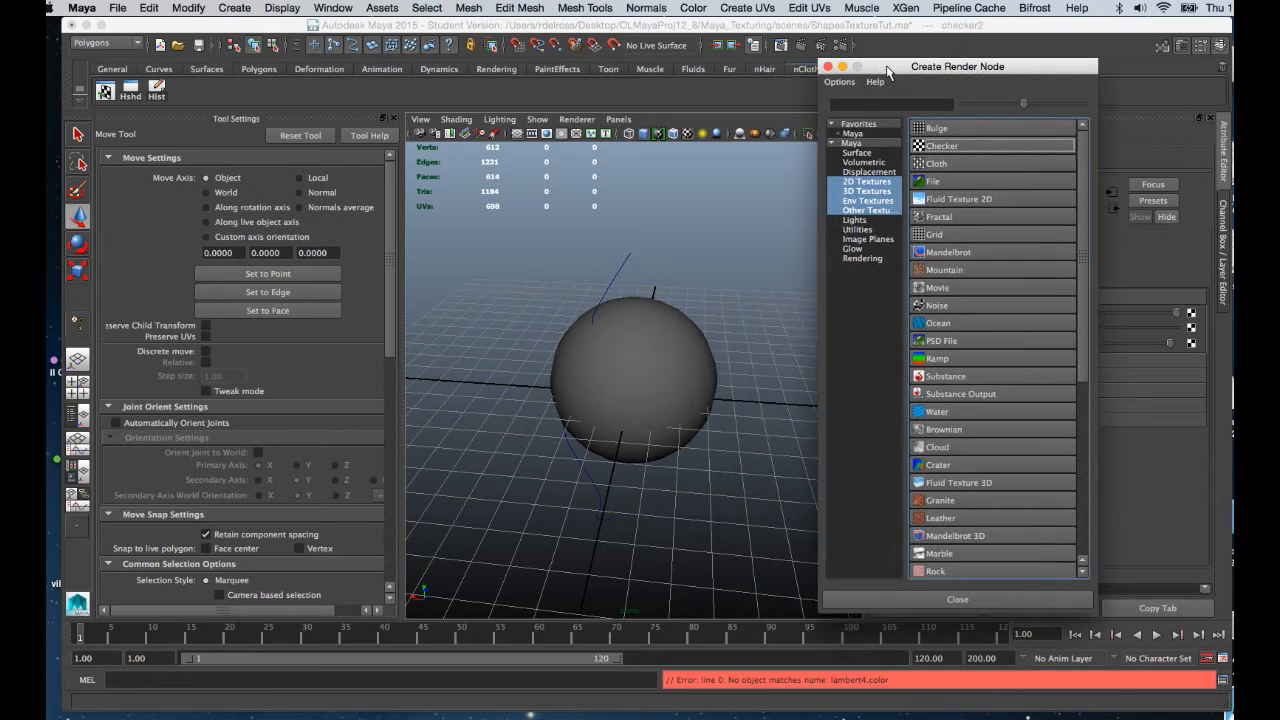
Reselect the sphere, reopen its material attributes and apply Checker to the colour again.
click(659, 343)
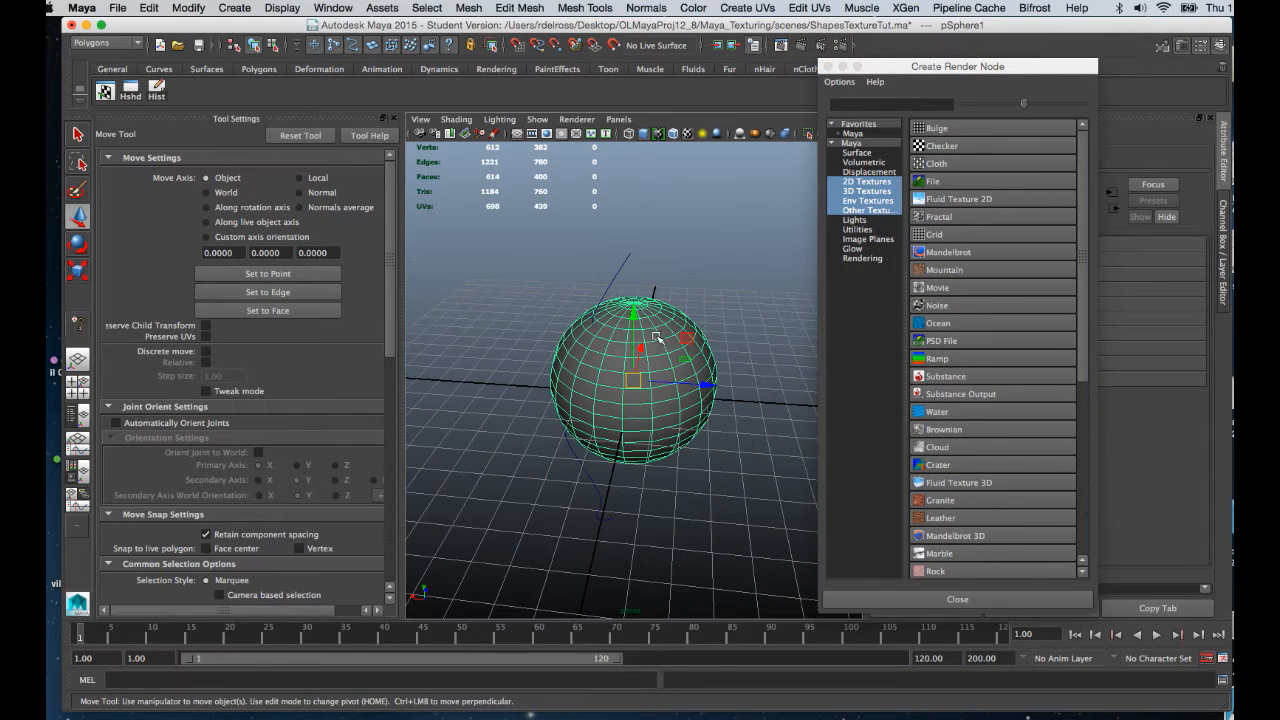
right_click(657, 330)
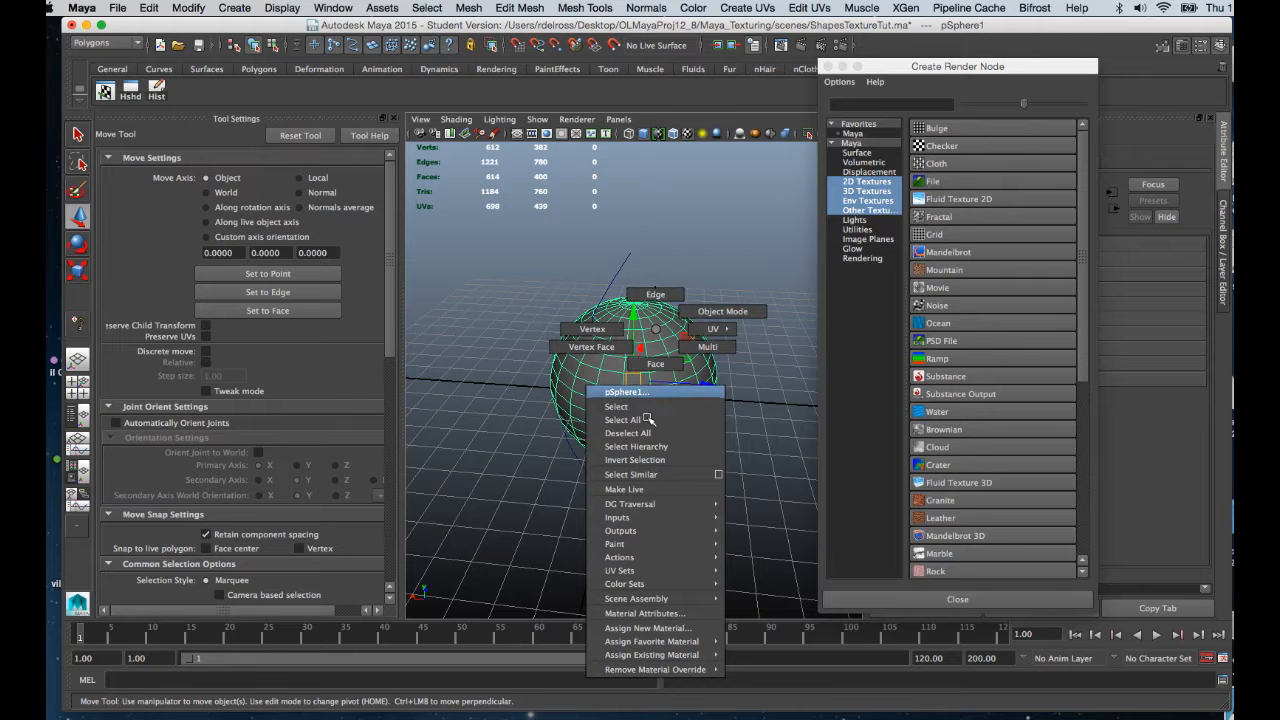
click(660, 613)
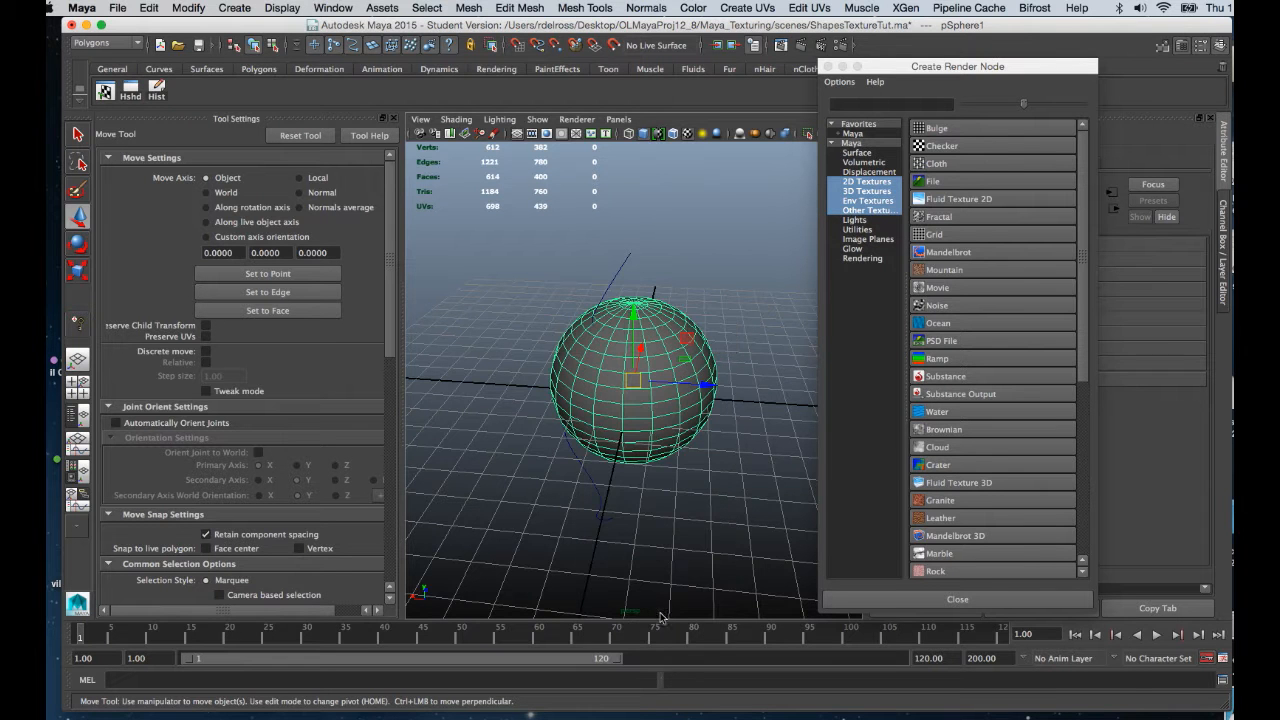
drag(1052, 70, 762, 332)
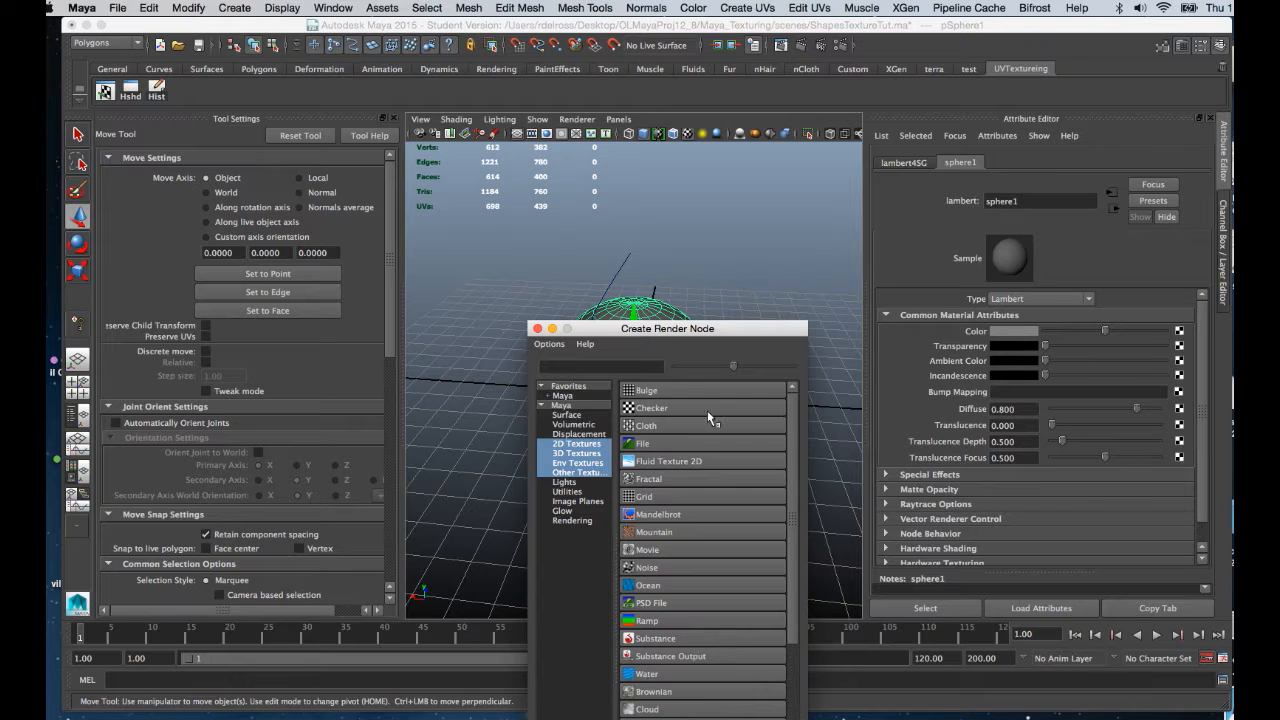
click(708, 414)
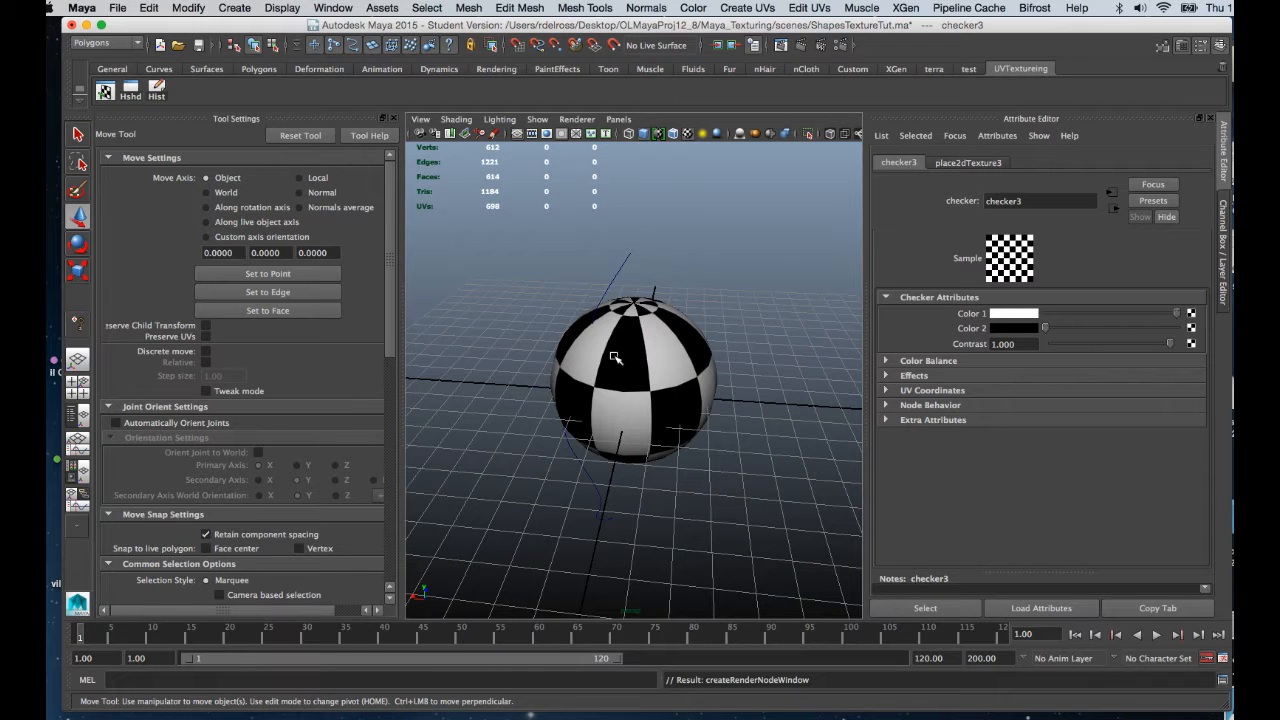
Turn on textured display (6) so the selected sphere shows its checker pattern.
click(676, 348)
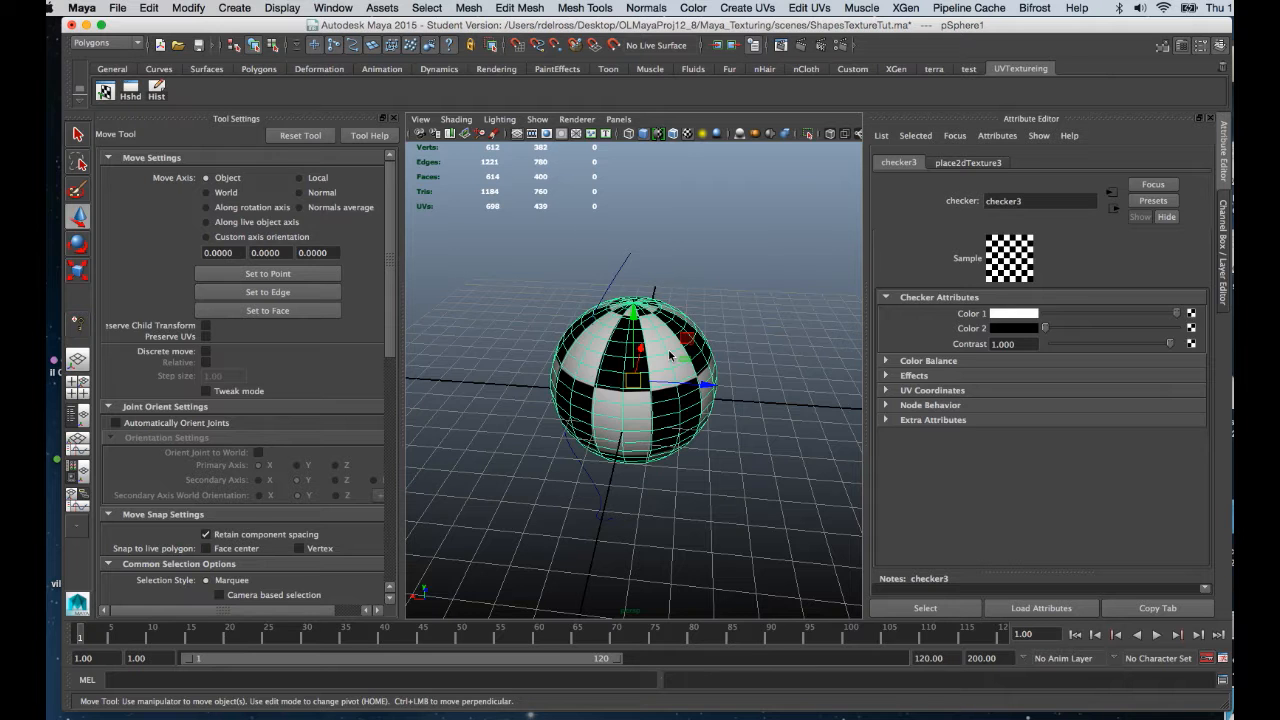
key(6)
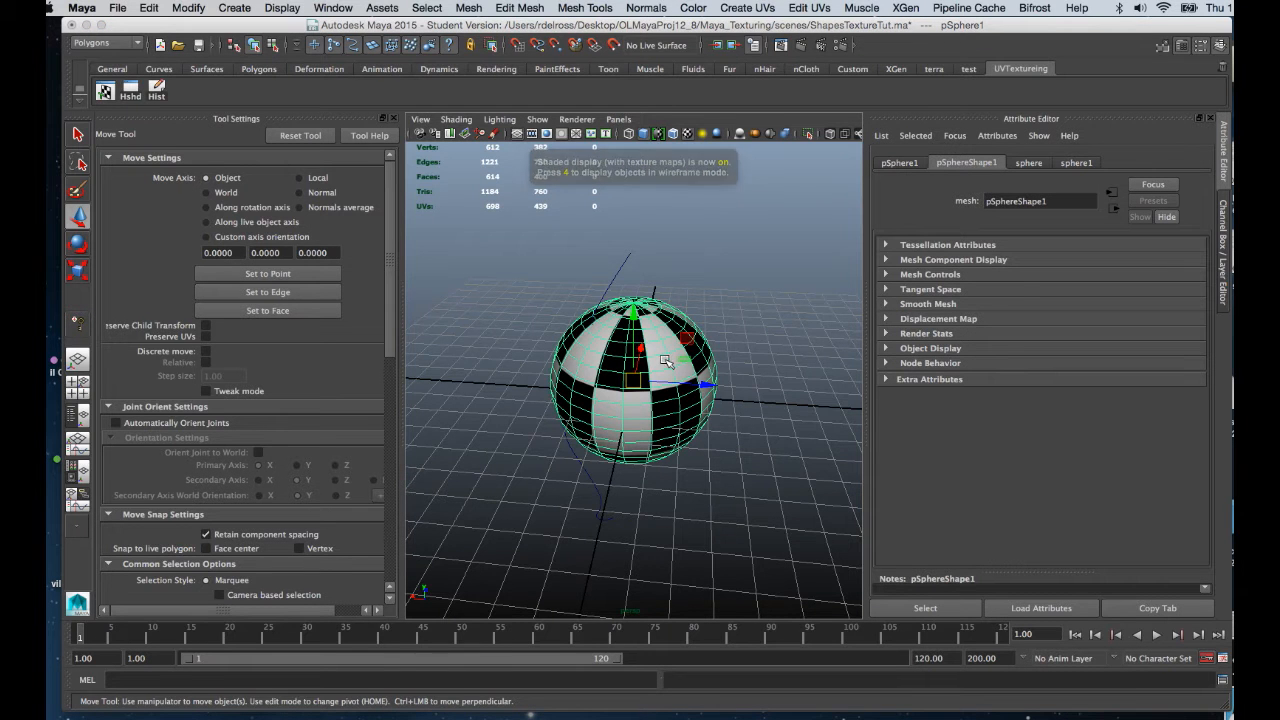
alt+drag(665, 365, 661, 346)
alt+right_drag(661, 346, 697, 462)
alt+drag(697, 462, 648, 455)
alt+right_drag(654, 456, 625, 426)
alt+drag(630, 430, 634, 443)
alt+middle_drag(643, 427, 654, 400)
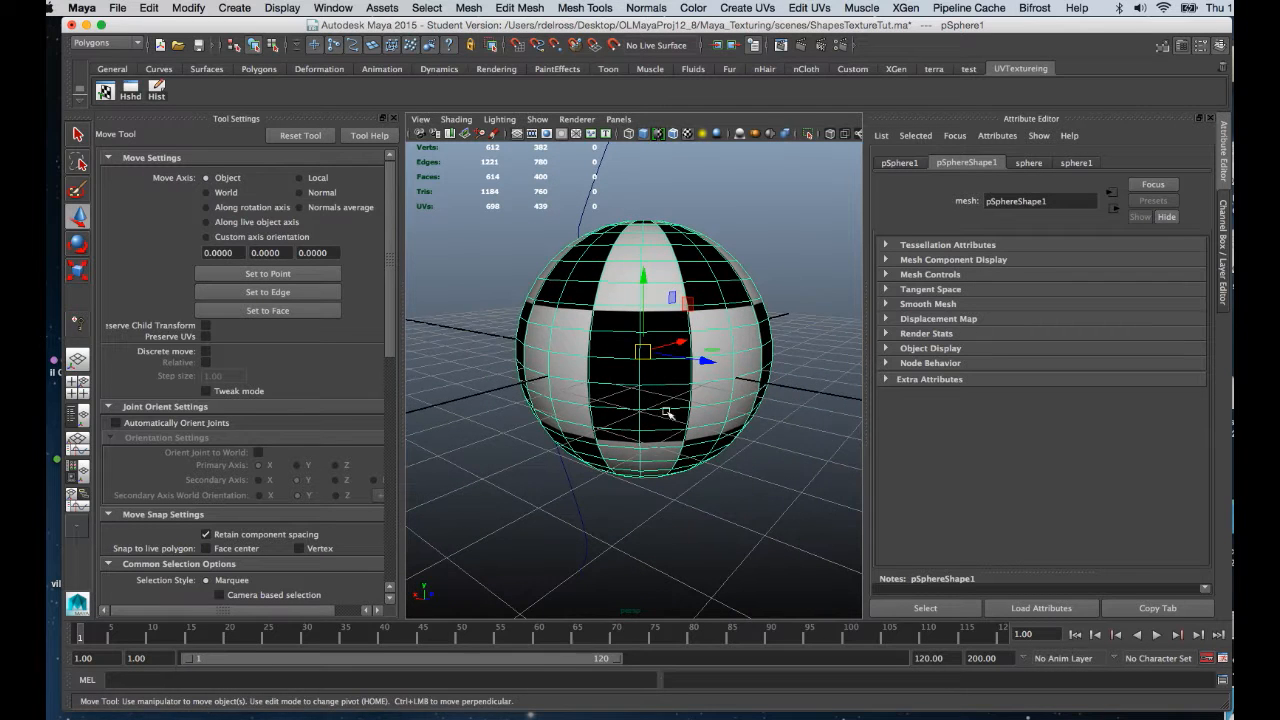
Hide Tool Settings to widen the viewport and bring up the hotbox.
click(395, 119)
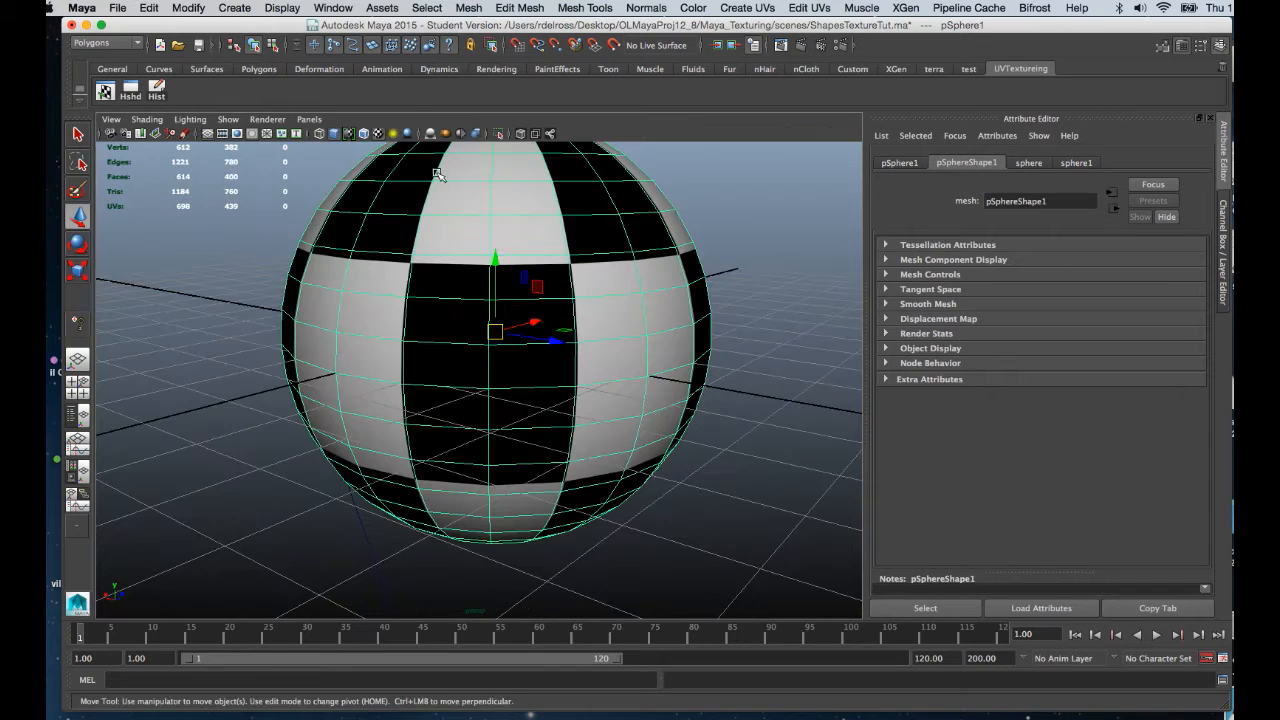
alt+right_drag(591, 411, 541, 344)
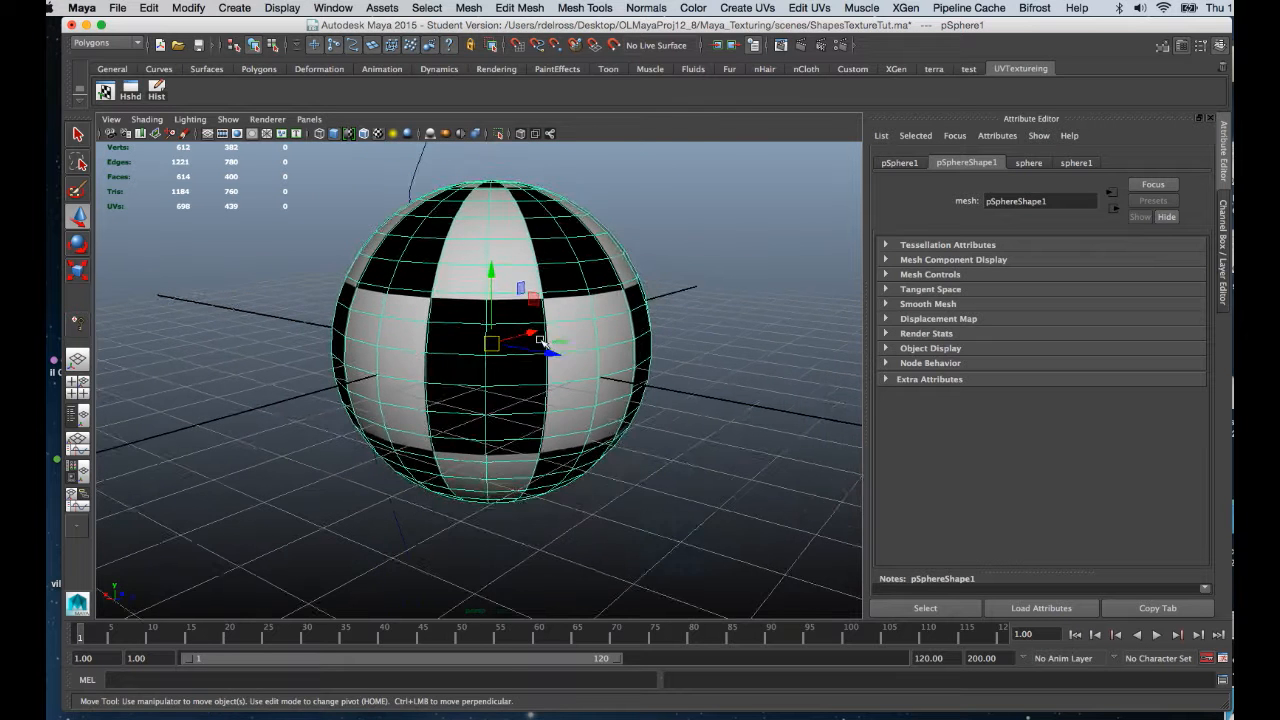
alt+middle_drag(545, 341, 636, 335)
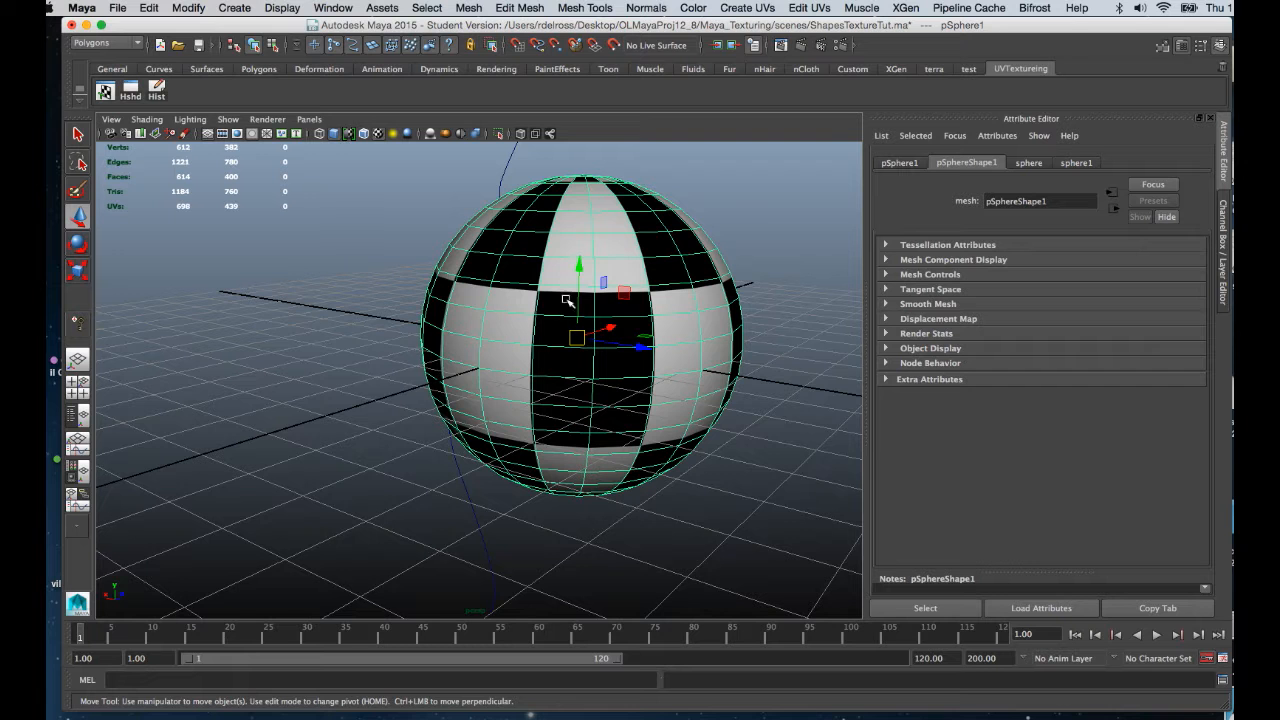
key(space)
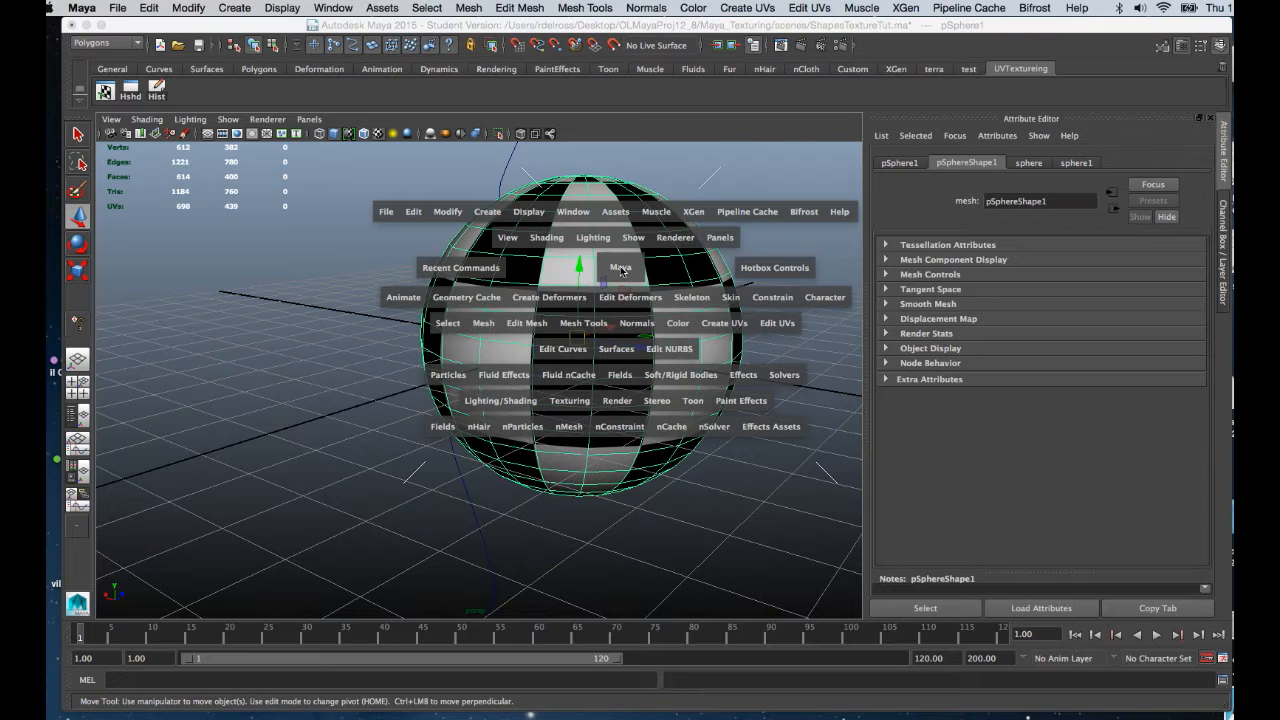
Apply a spherical UV projection to the sphere.
click(723, 323)
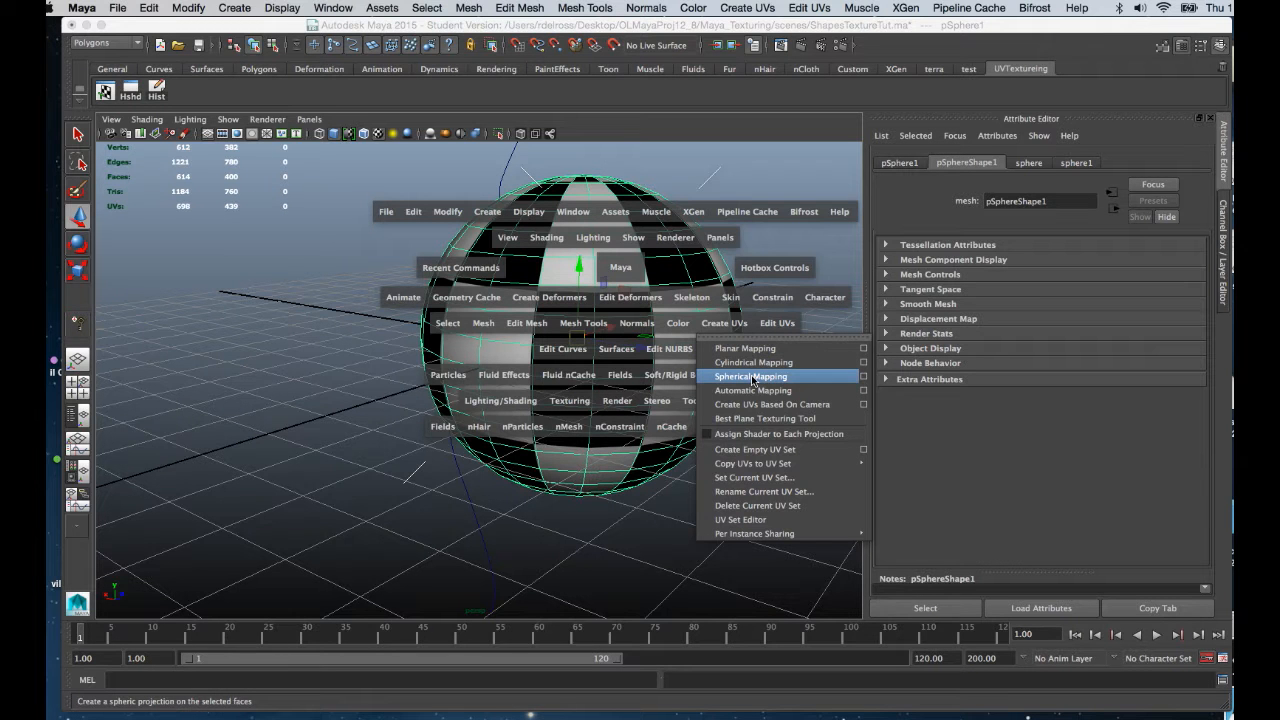
click(752, 377)
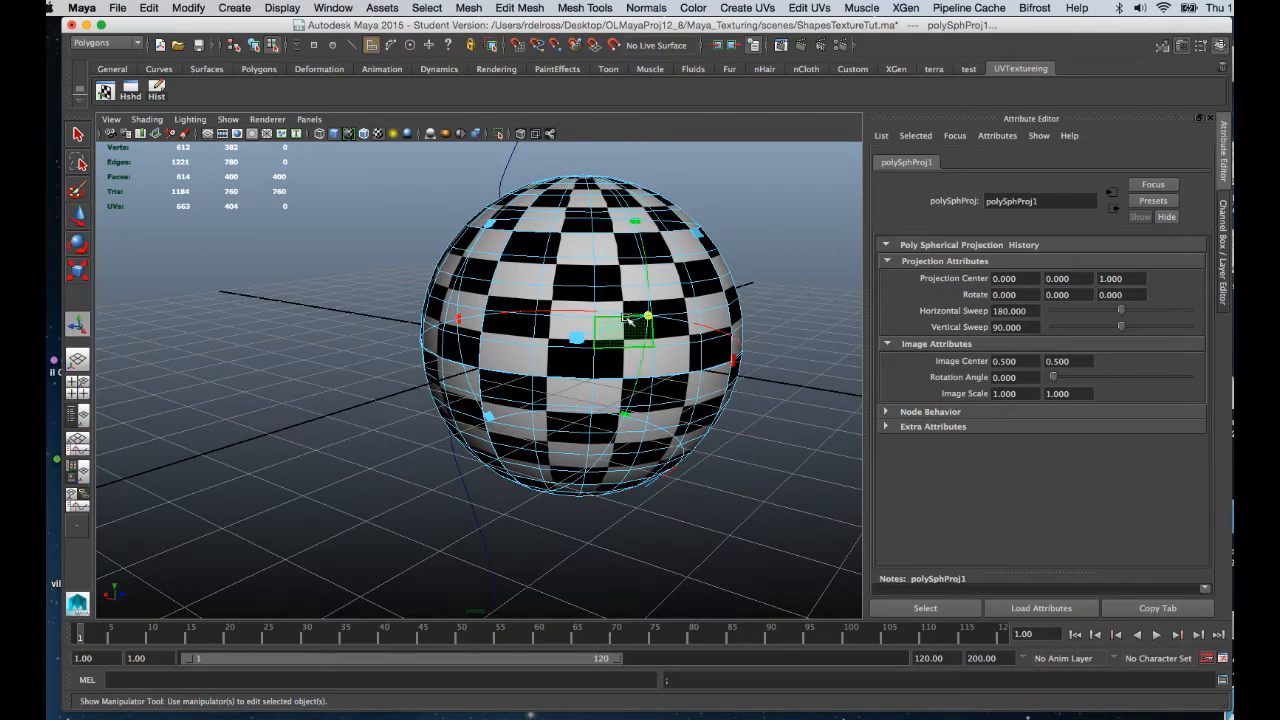
alt+drag(590, 300, 610, 317)
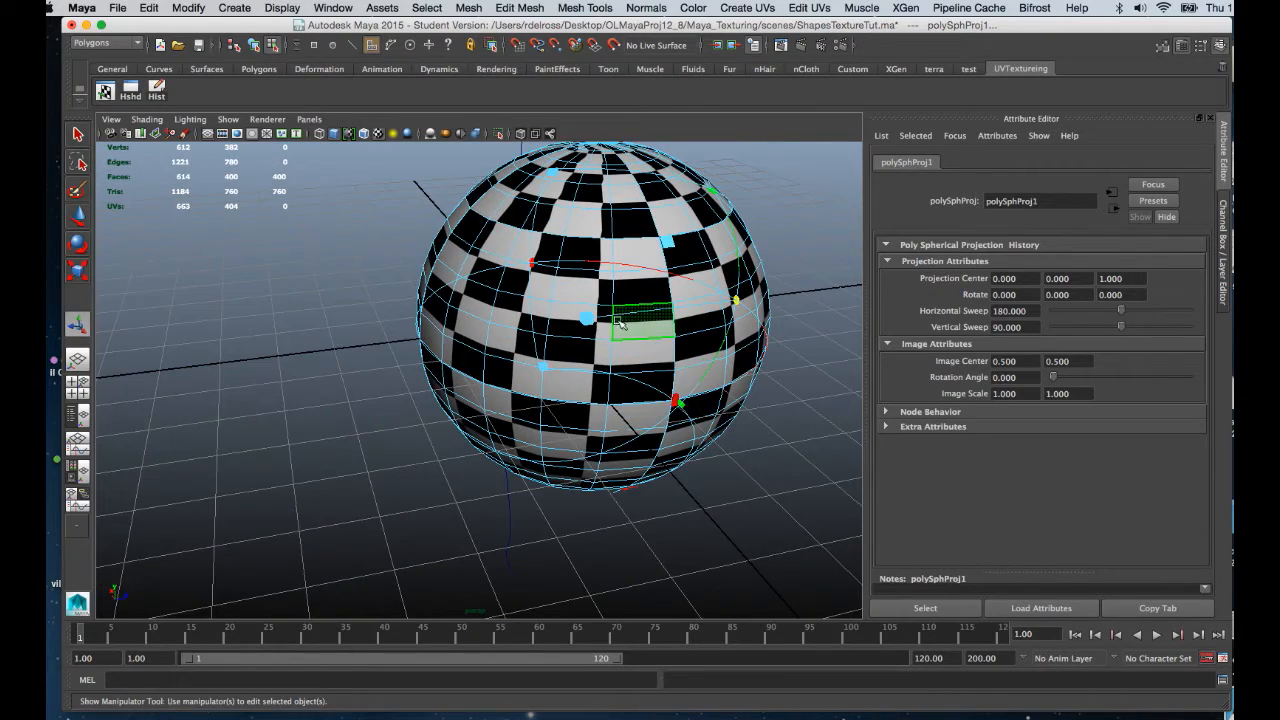
Inspect the sphere in untextured display (5), then switch back to textured display (6).
key(5)
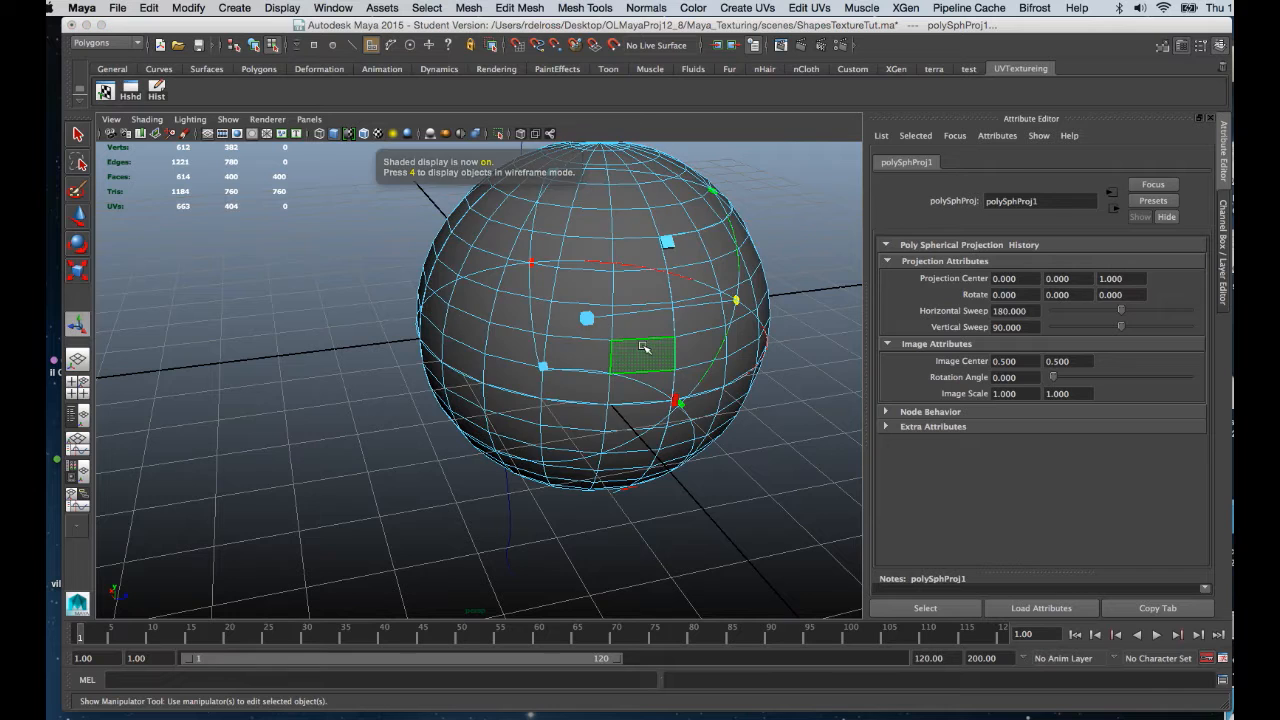
alt+drag(643, 346, 490, 386)
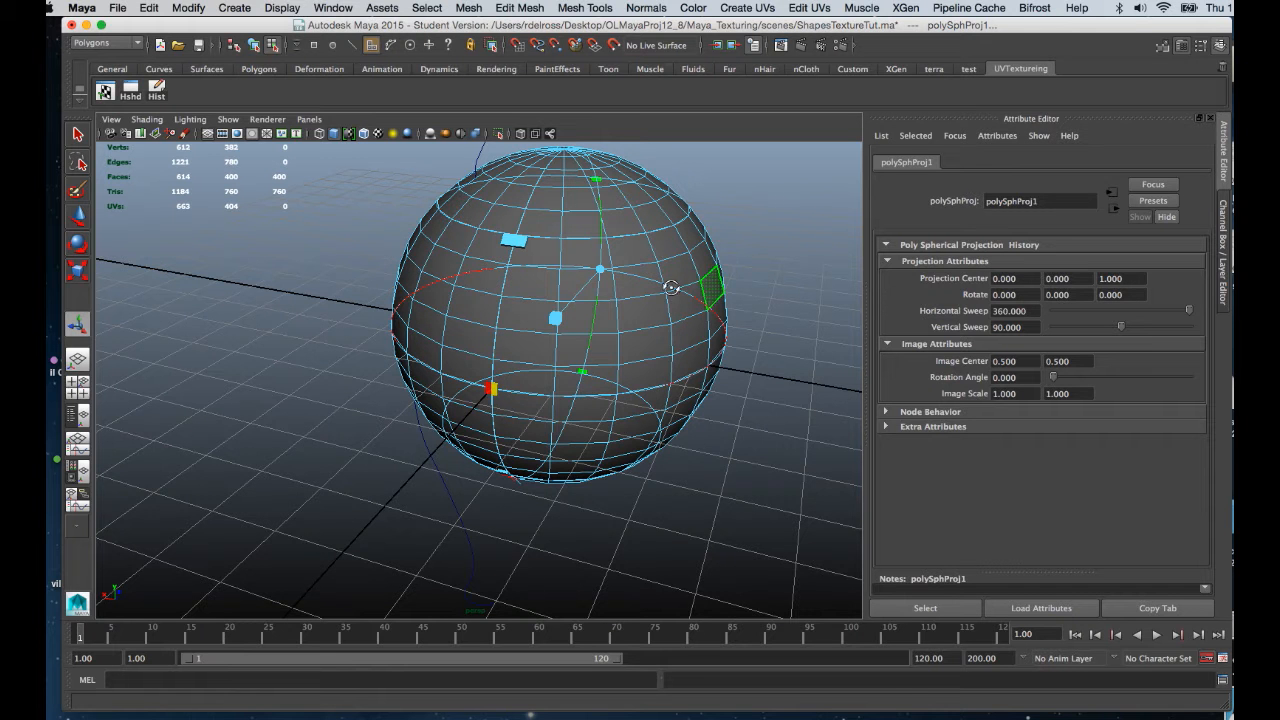
alt+drag(680, 285, 622, 313)
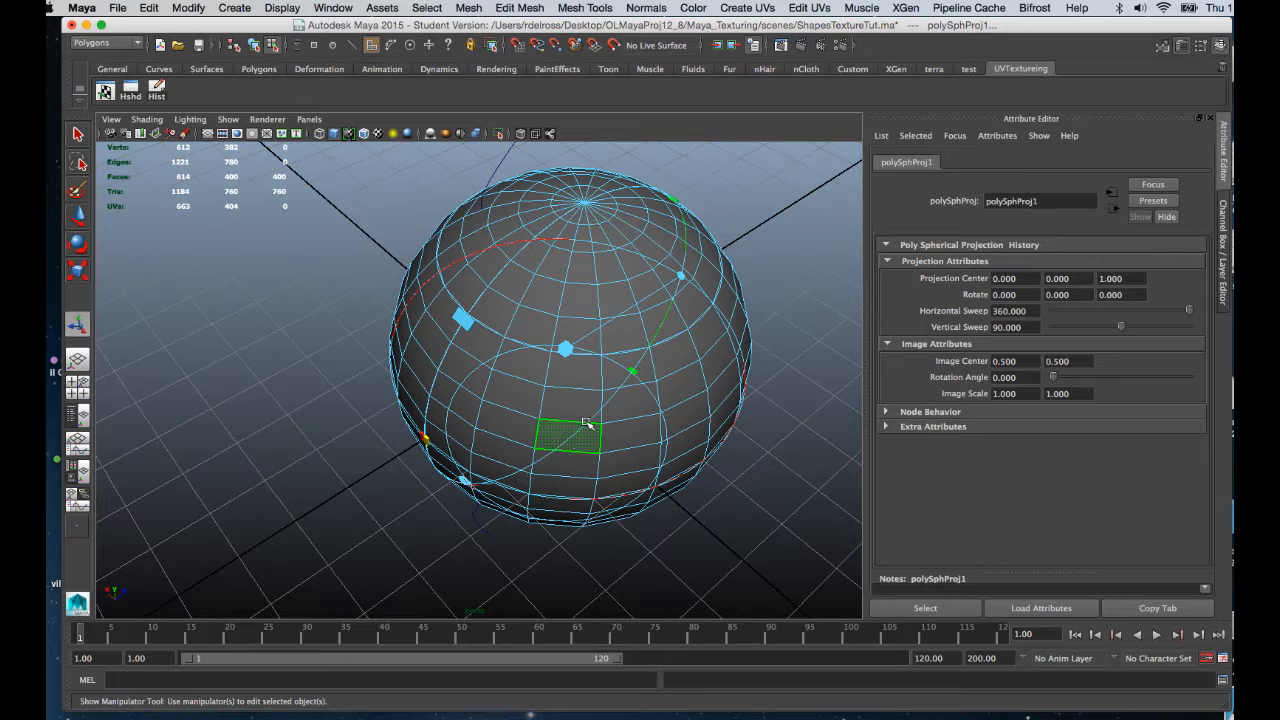
alt+drag(588, 424, 456, 414)
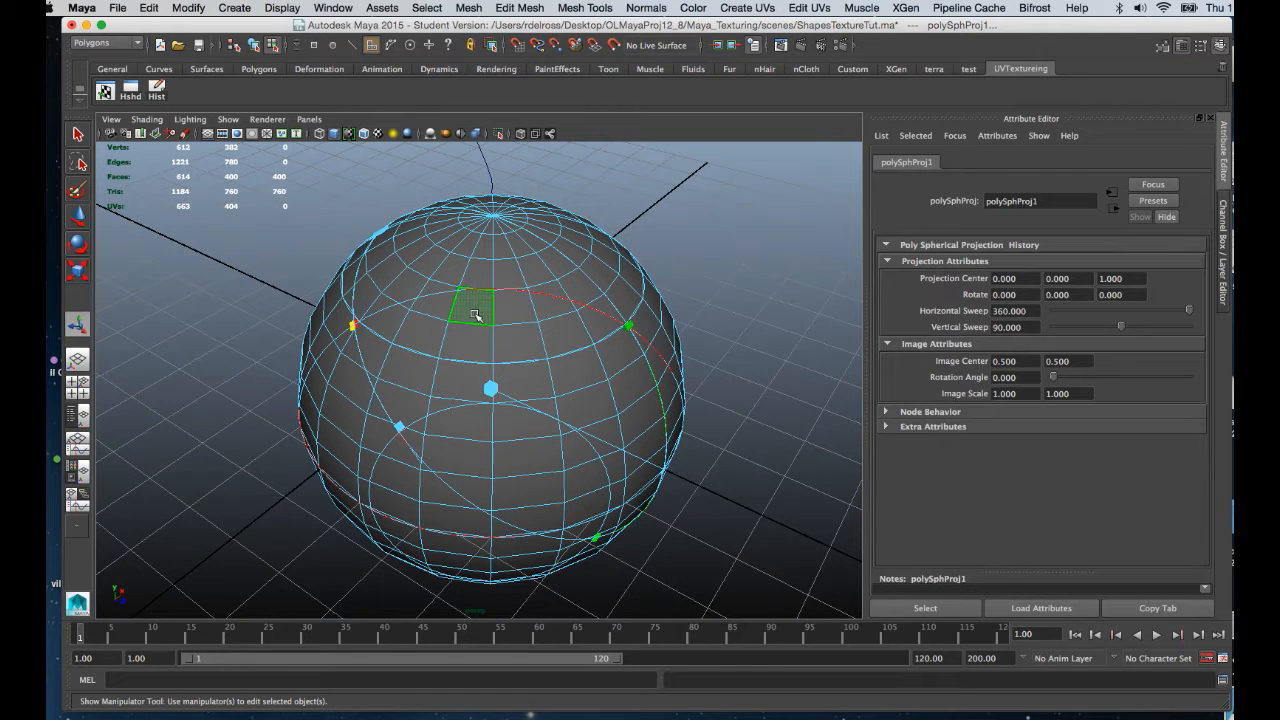
key(6)
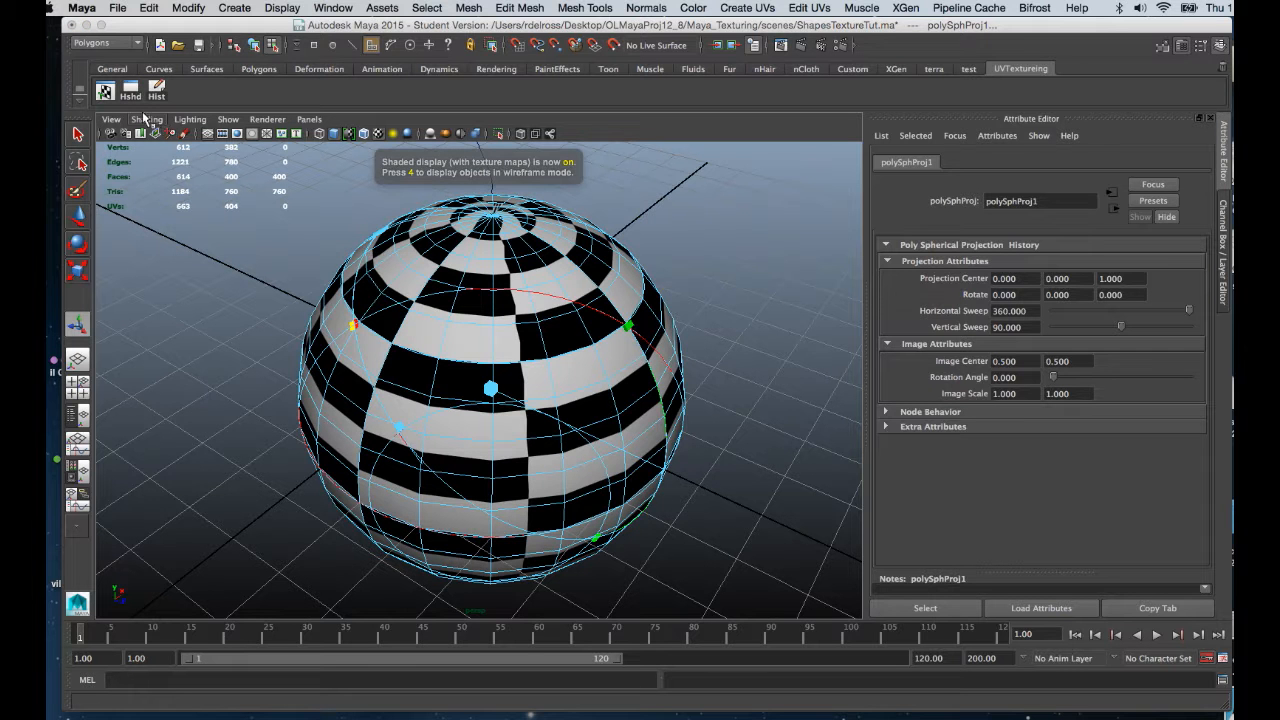
Open the UV Texture Editor and stretch and squash the sphere's UV layout.
click(105, 91)
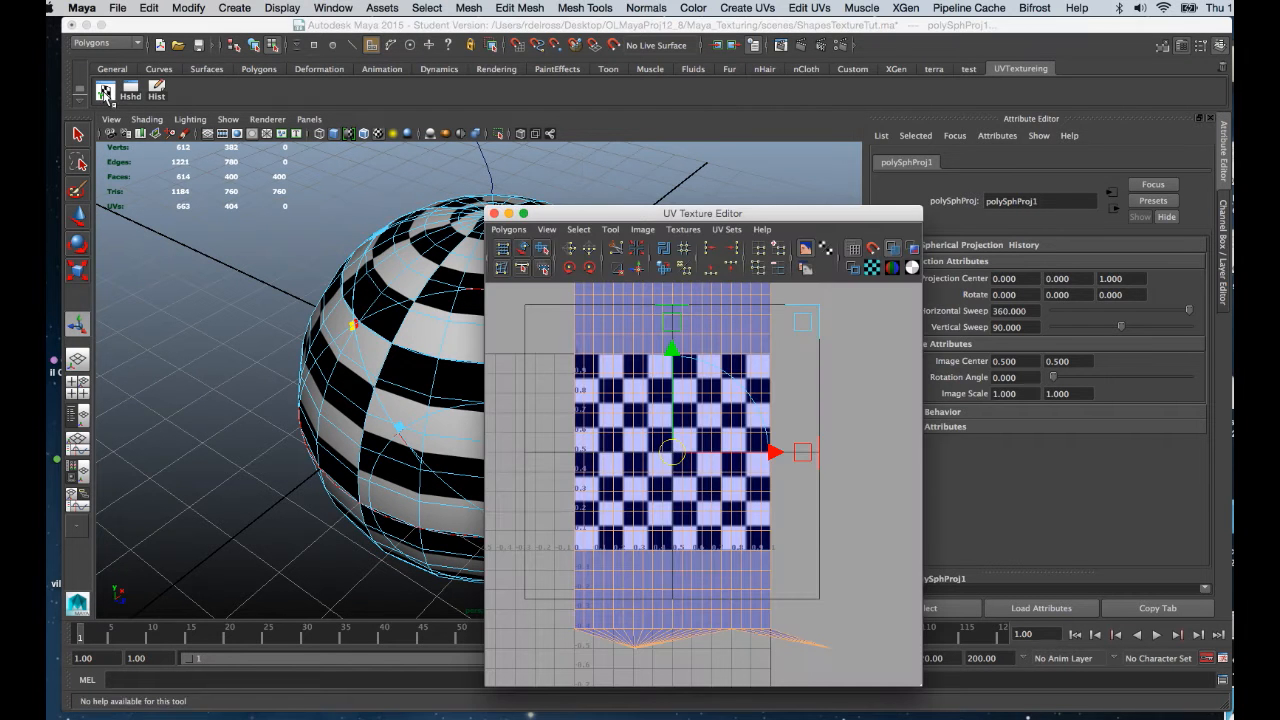
drag(604, 213, 876, 159)
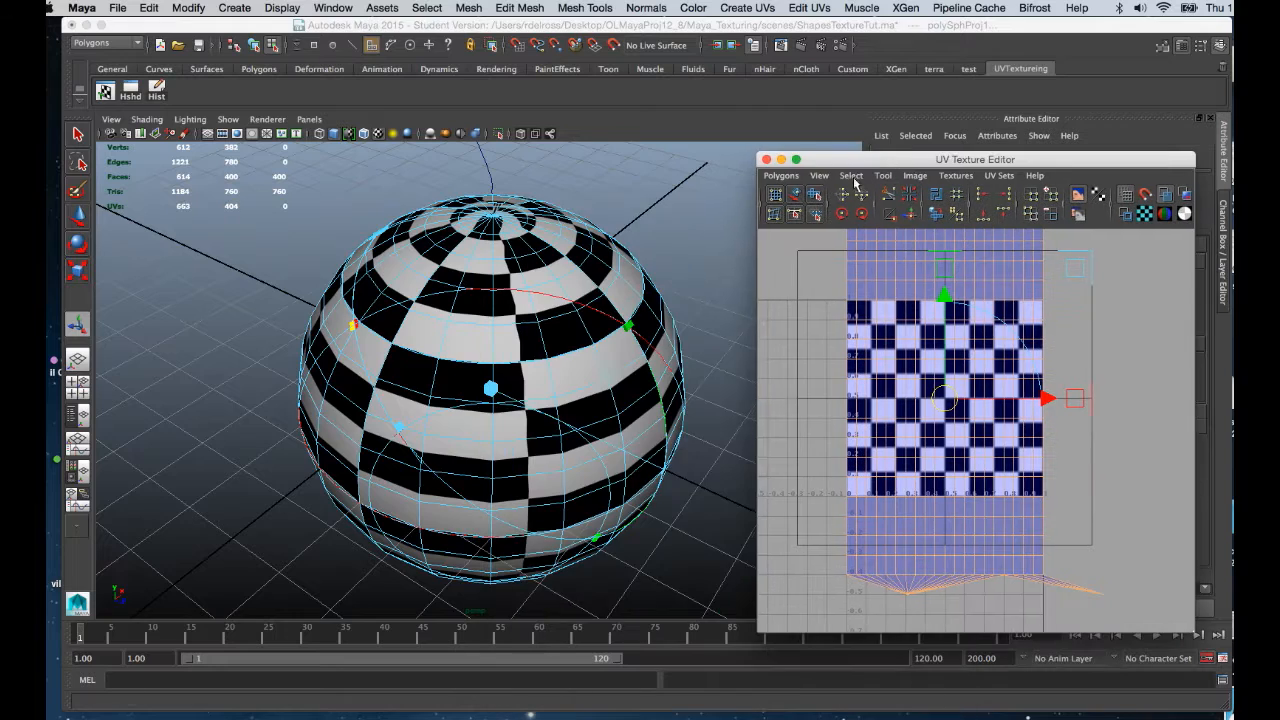
alt+drag(607, 364, 551, 321)
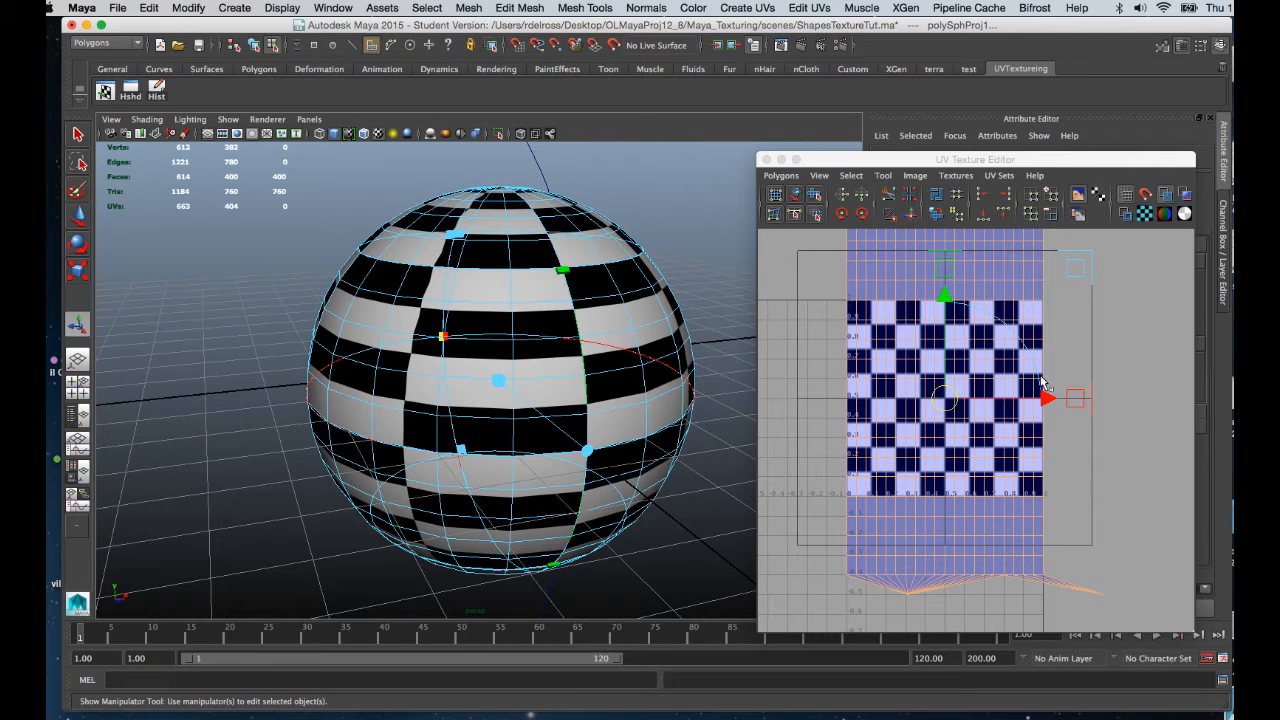
drag(1075, 401, 1186, 400)
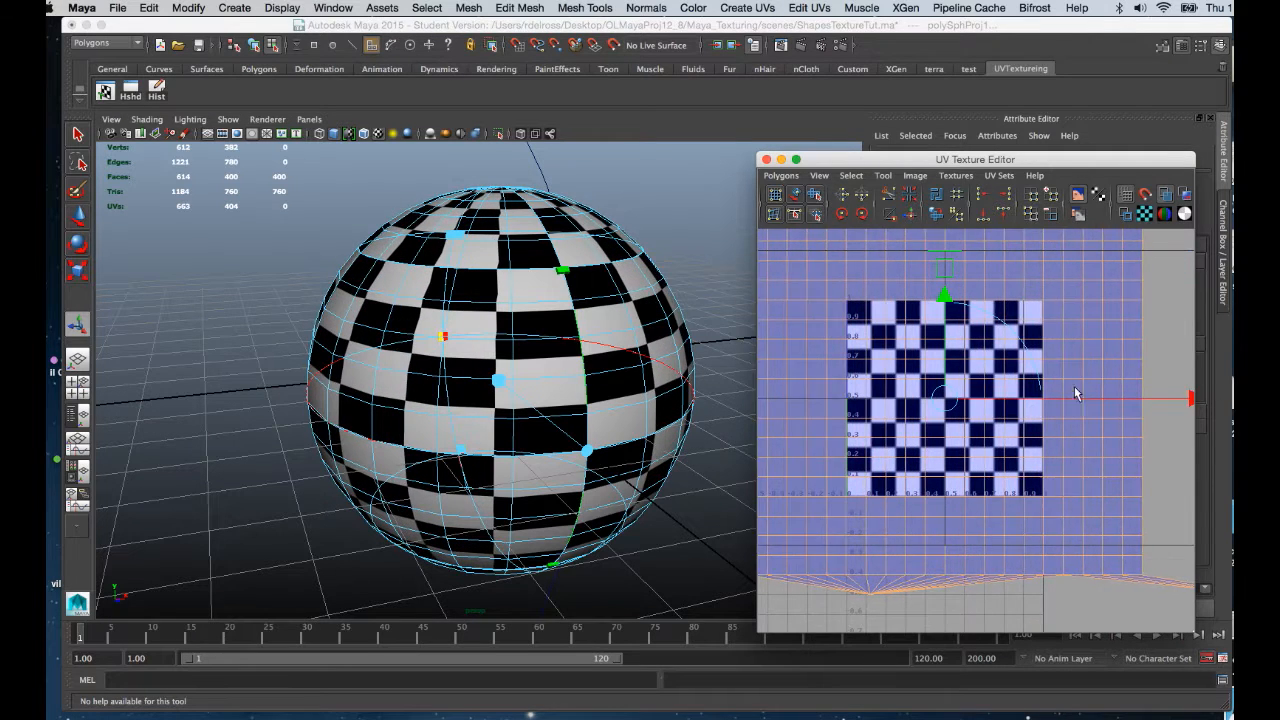
scroll(935, 302, down, 3)
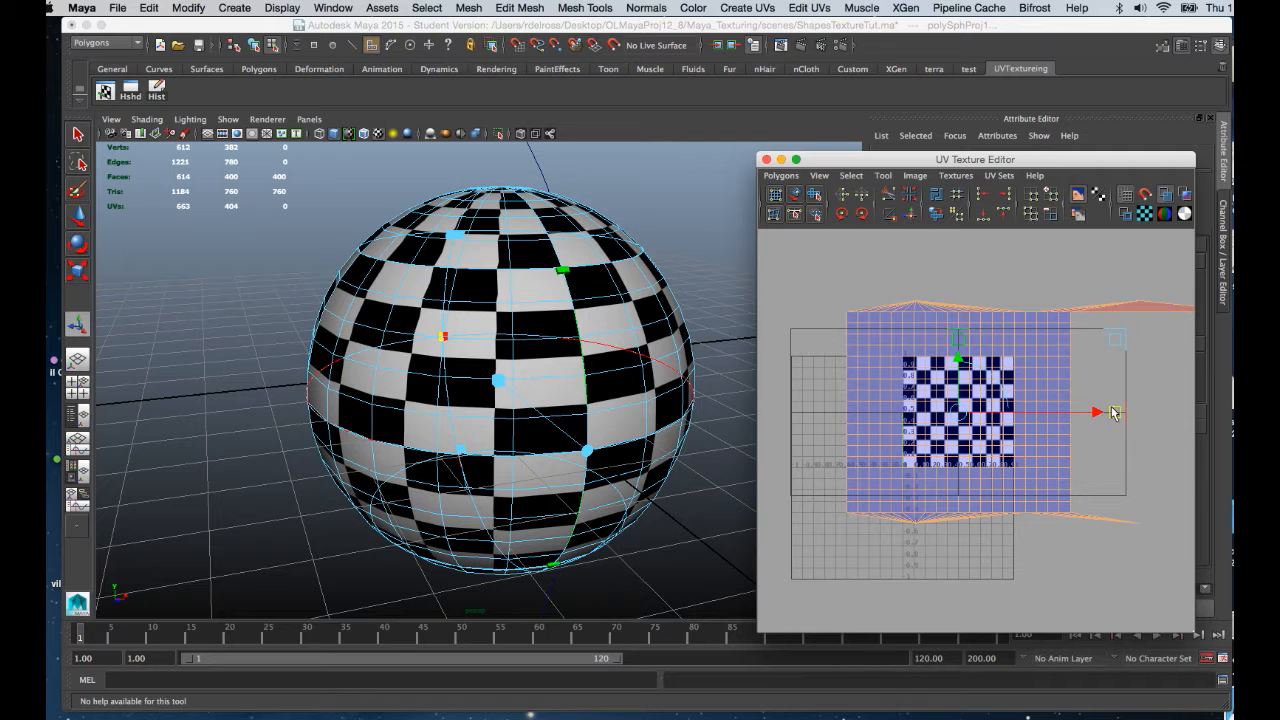
drag(1110, 413, 1213, 418)
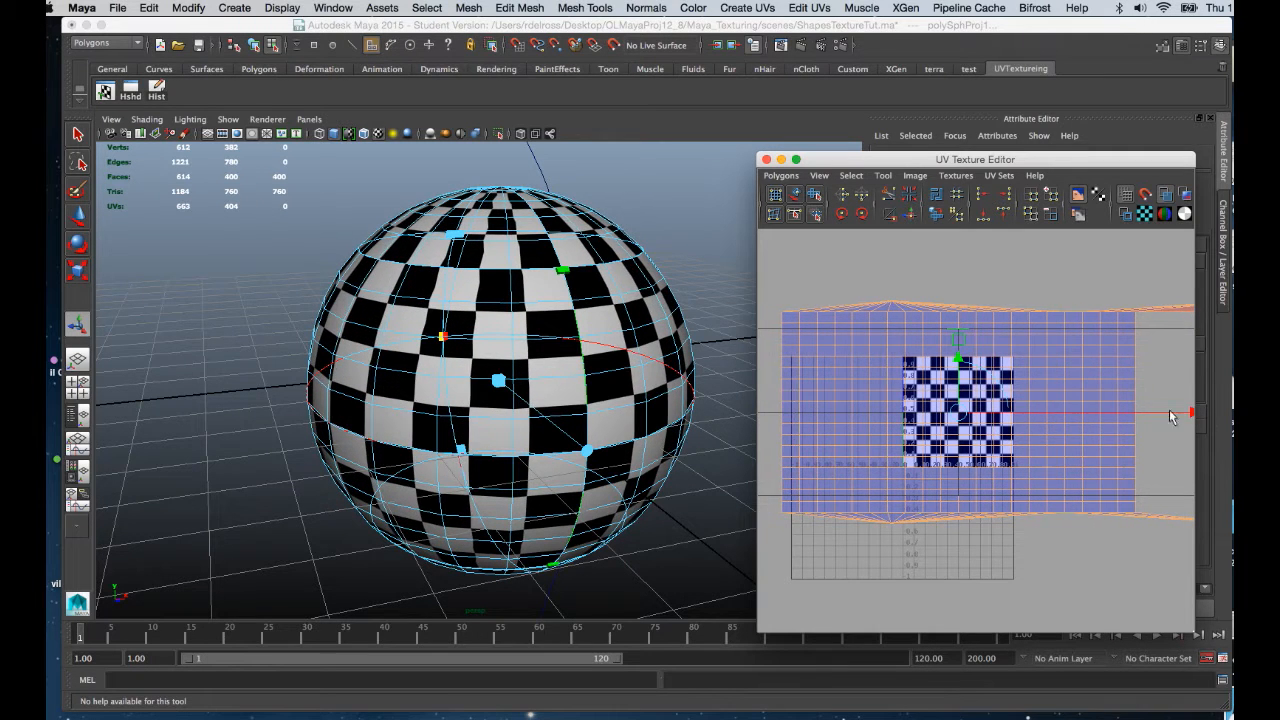
click(620, 374)
scroll(620, 374, up, 6)
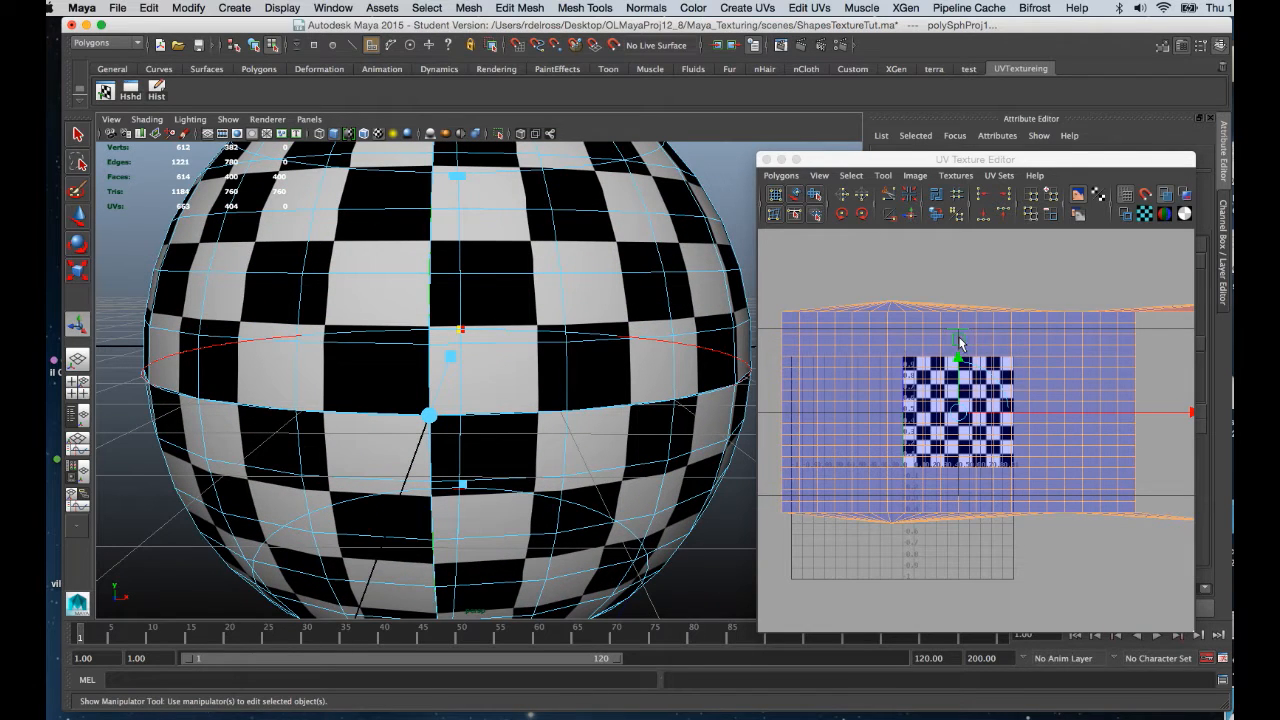
drag(959, 343, 958, 360)
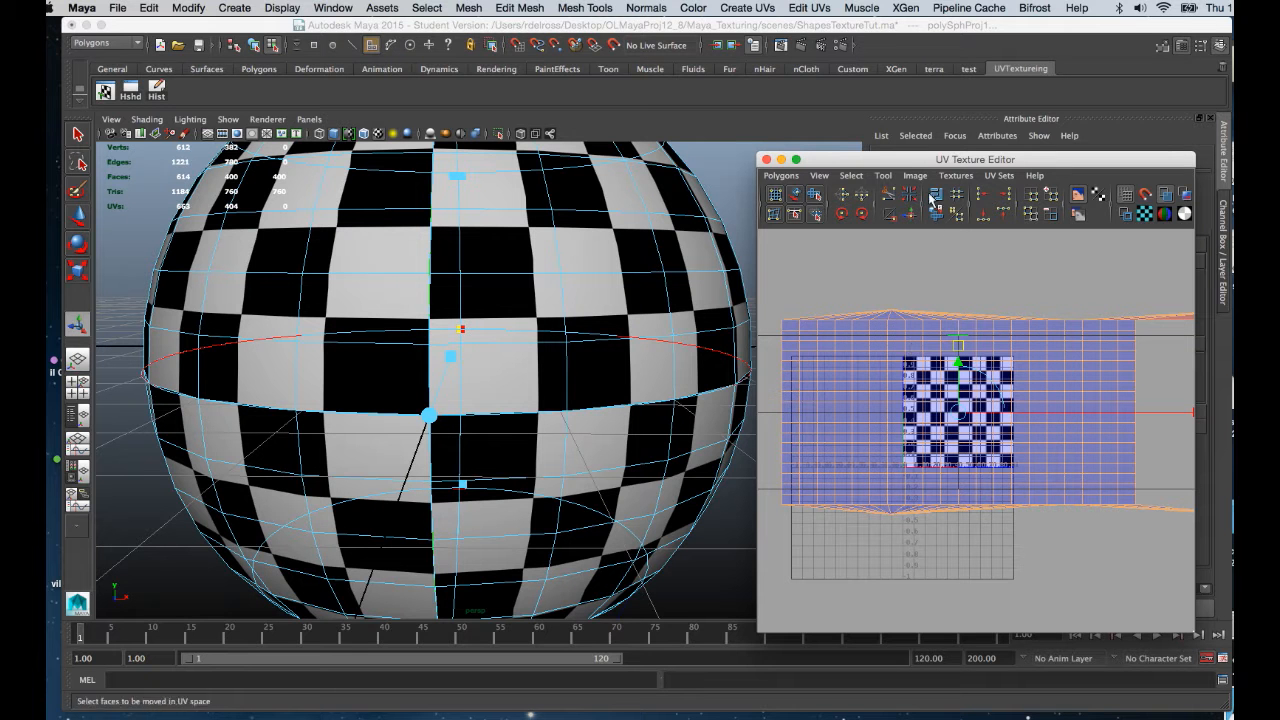
drag(931, 165, 941, 131)
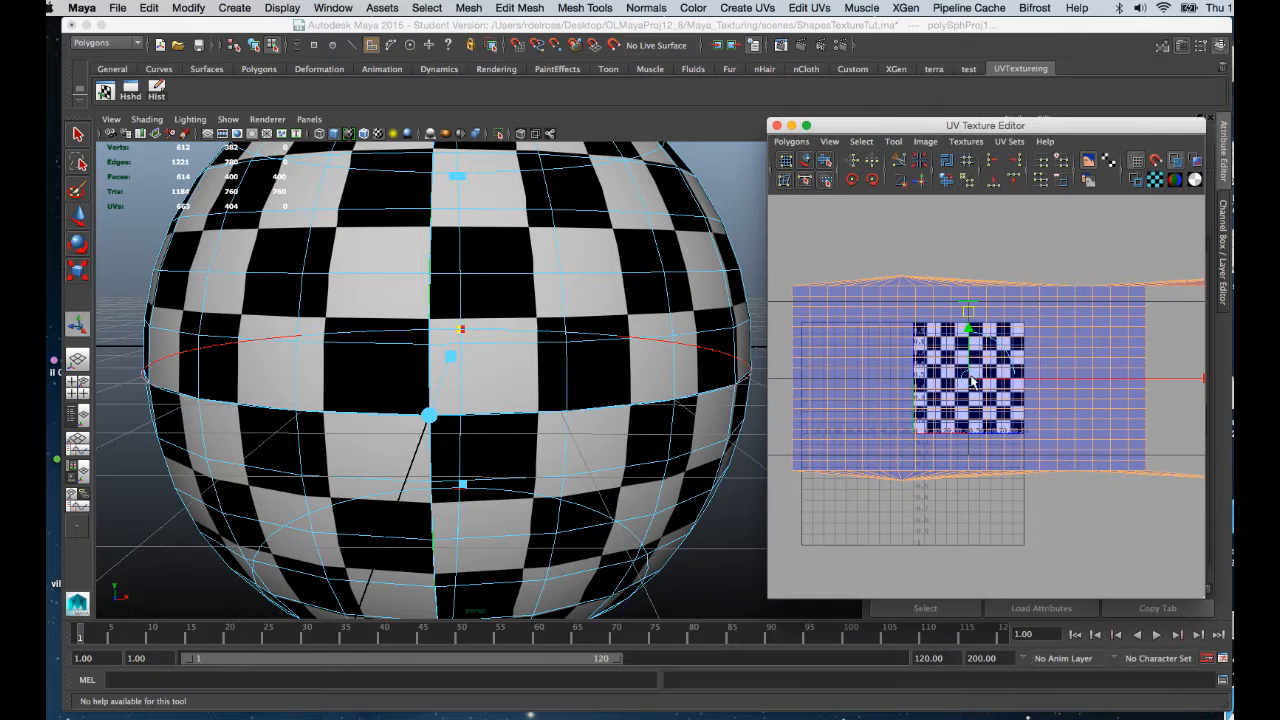
Scale and move the UV shell so the checker squares grow larger, then return to object mode.
key(r)
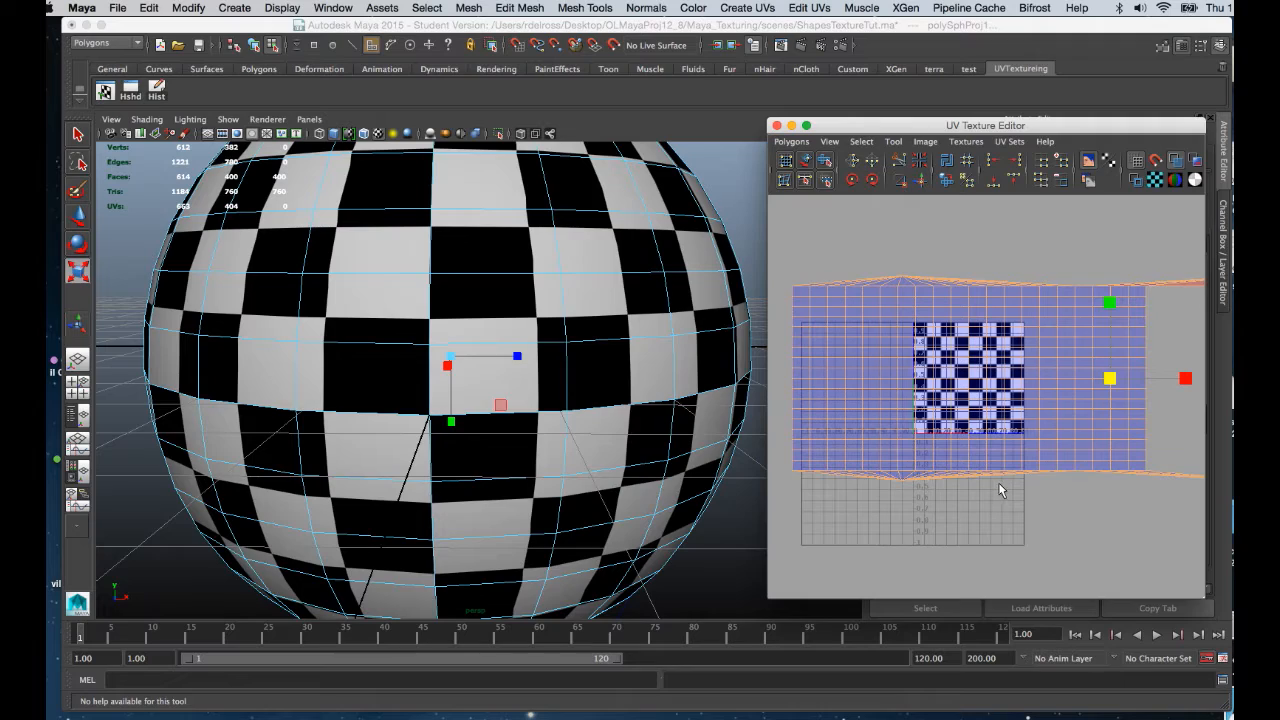
drag(1109, 383, 972, 375)
key(w)
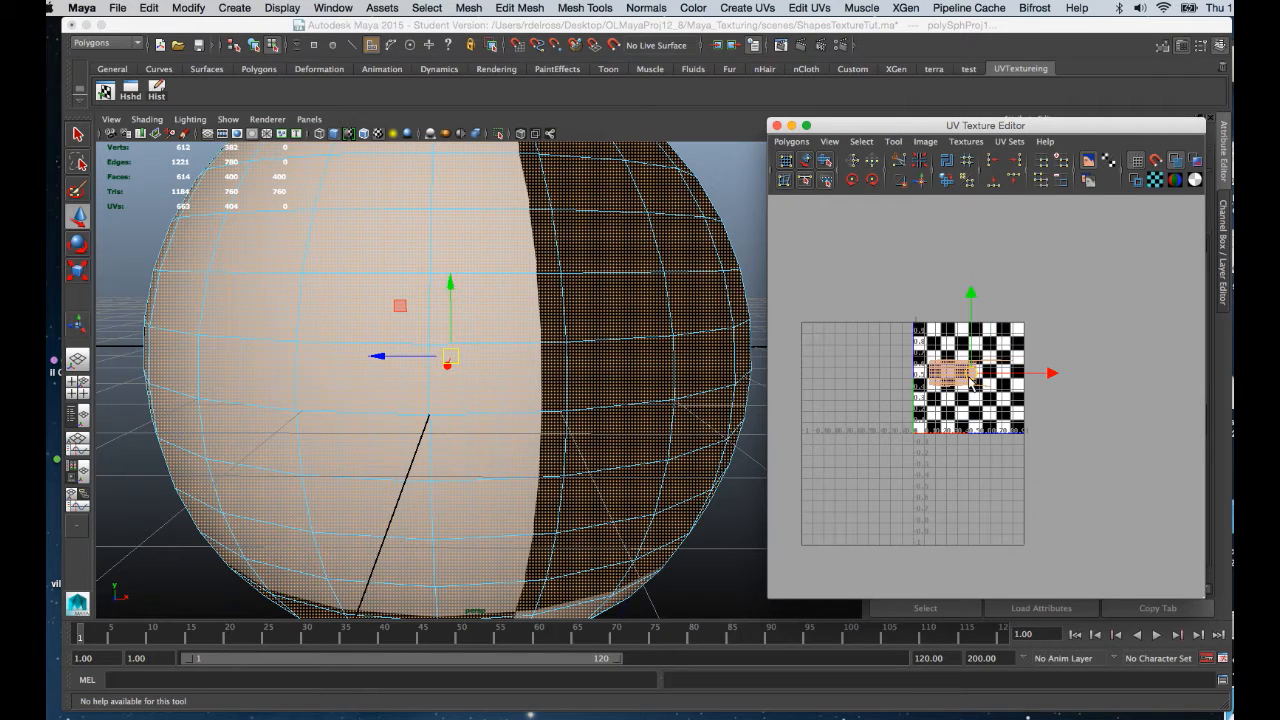
scroll(972, 375, up, 5)
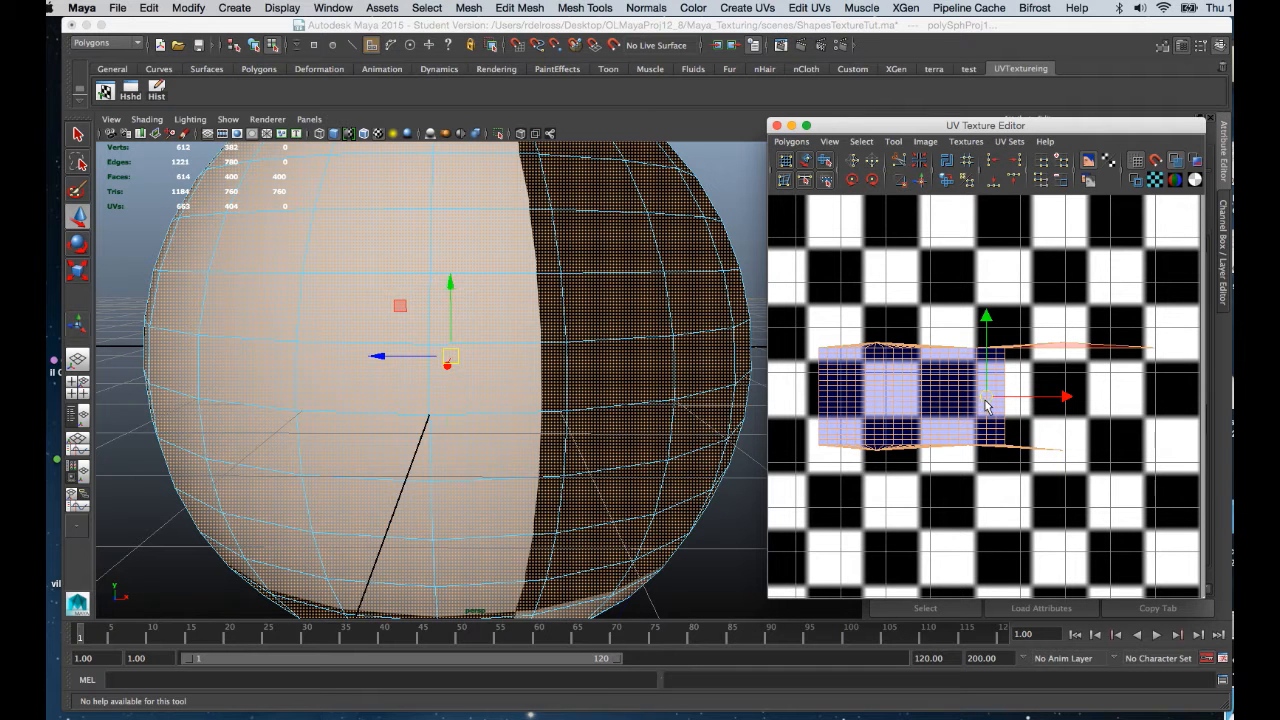
key(r)
mouse_move(986, 400)
mouse_down()
mouse_move(1007, 398)
mouse_move(993, 394)
mouse_up()
key(w)
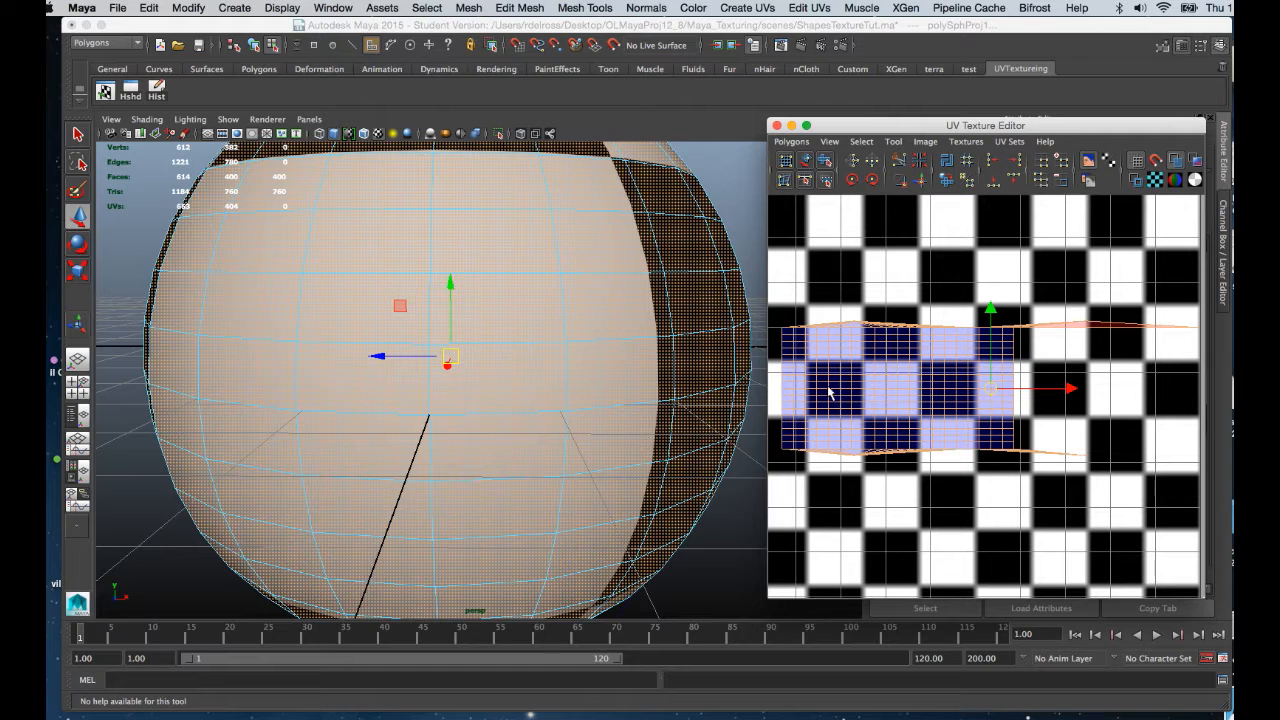
right_drag(716, 288, 742, 276)
click(722, 276)
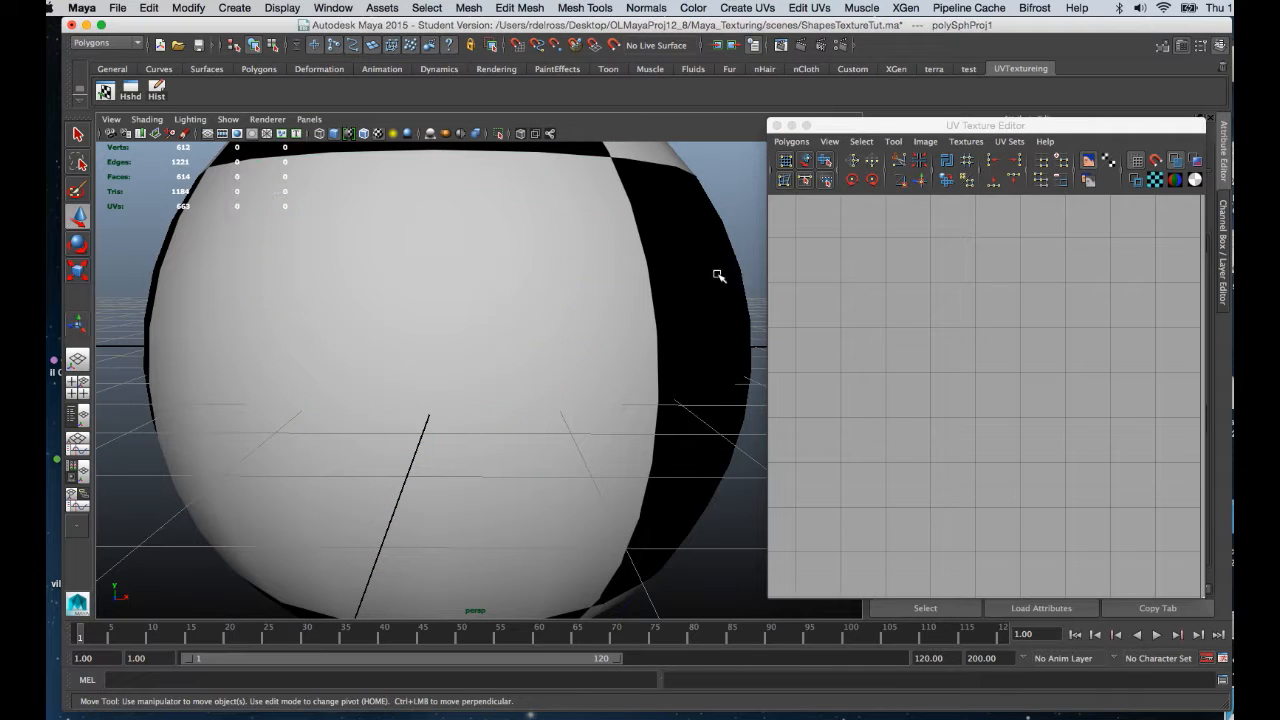
Save the scene, accepting the student-version warning.
key(ctrl+s)
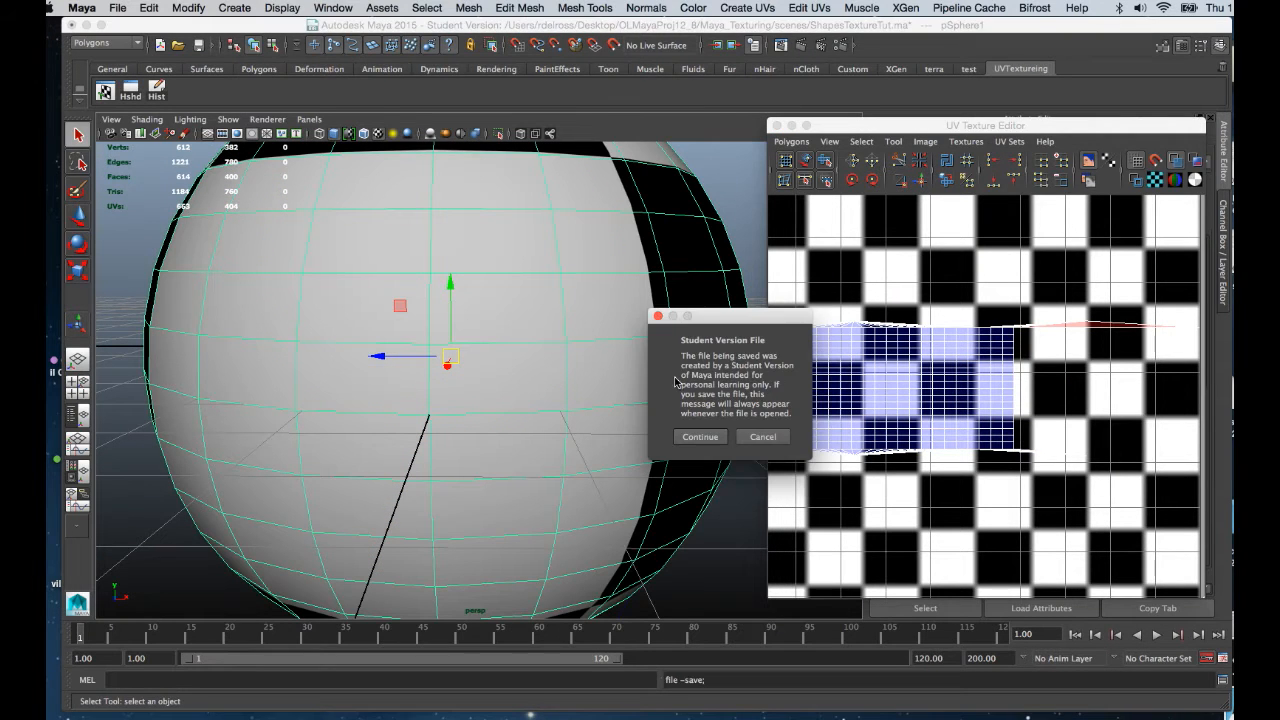
click(703, 434)
alt+right_drag(682, 400, 617, 277)
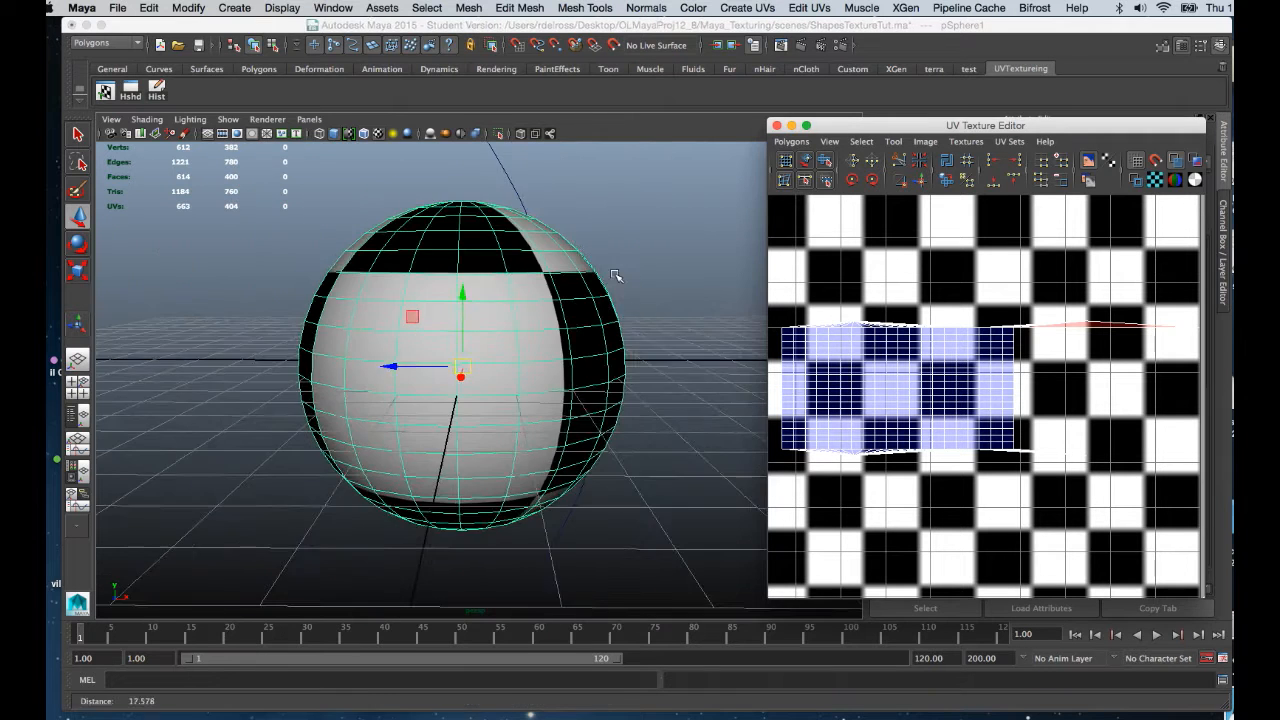
alt+drag(617, 277, 591, 332)
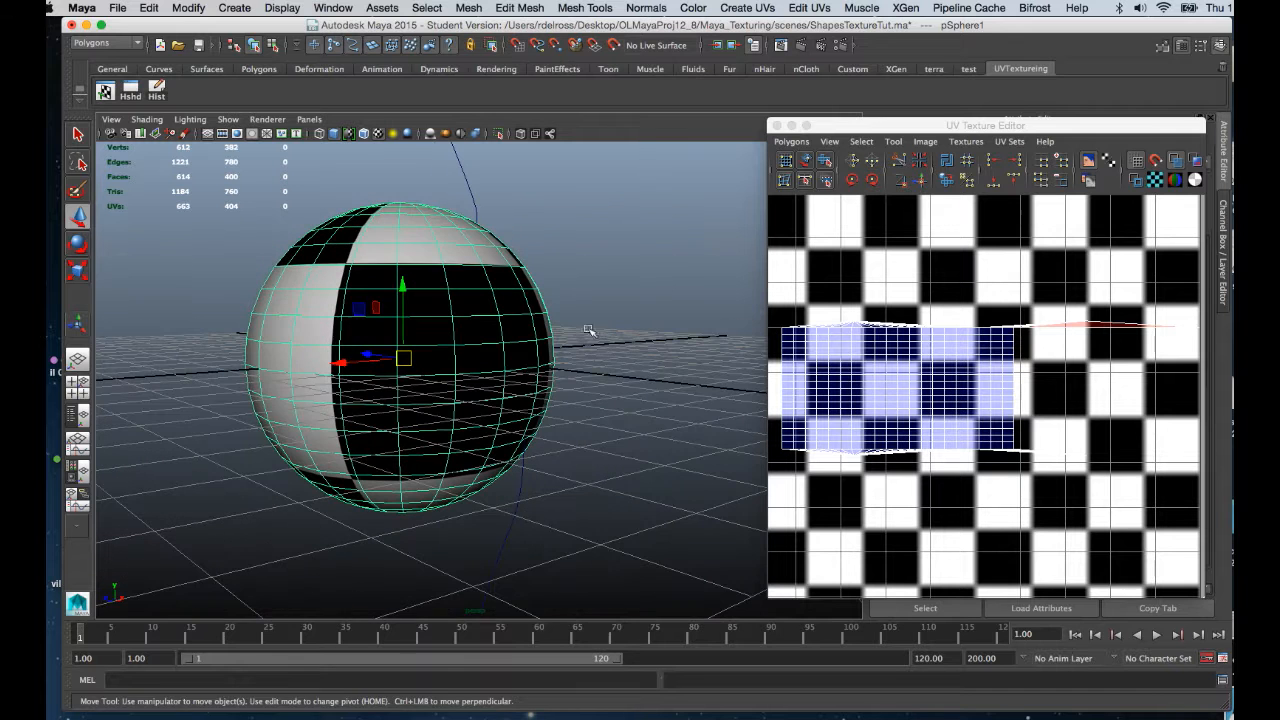
Reposition the UV Texture Editor and open its Image menu.
drag(976, 125, 840, 107)
scroll(859, 337, down, 2)
scroll(855, 360, down, 2)
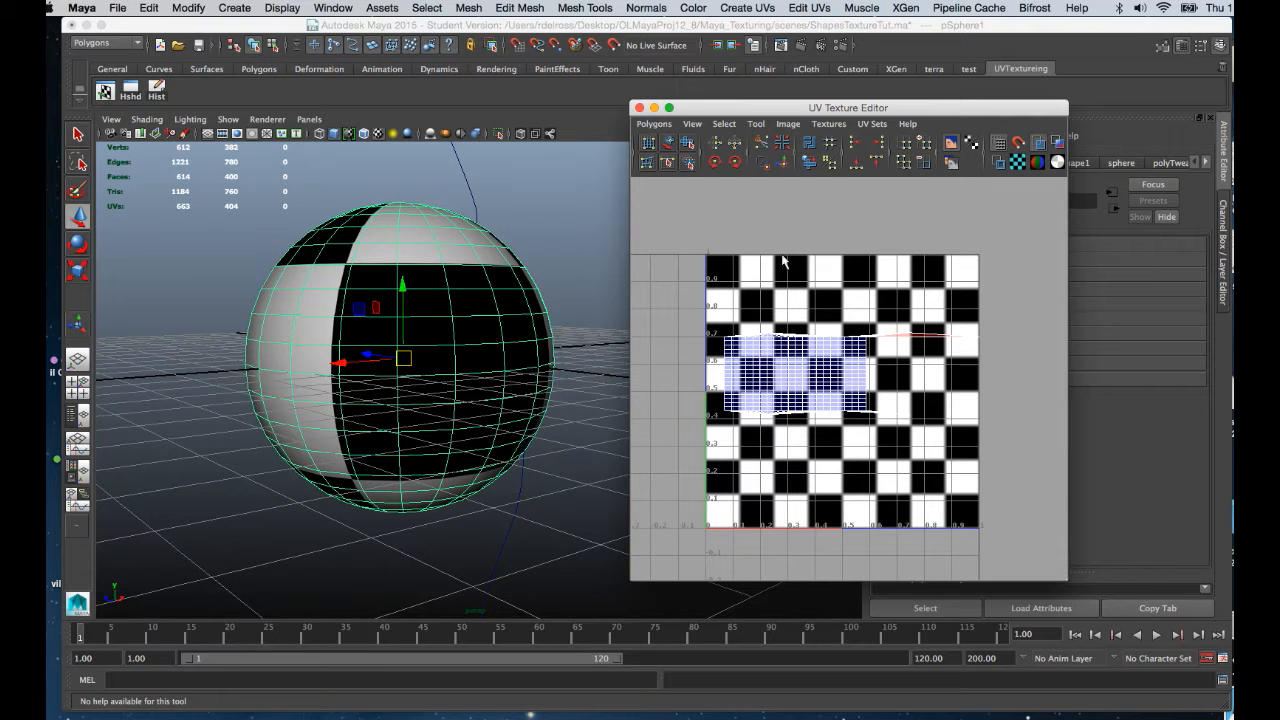
drag(766, 107, 778, 95)
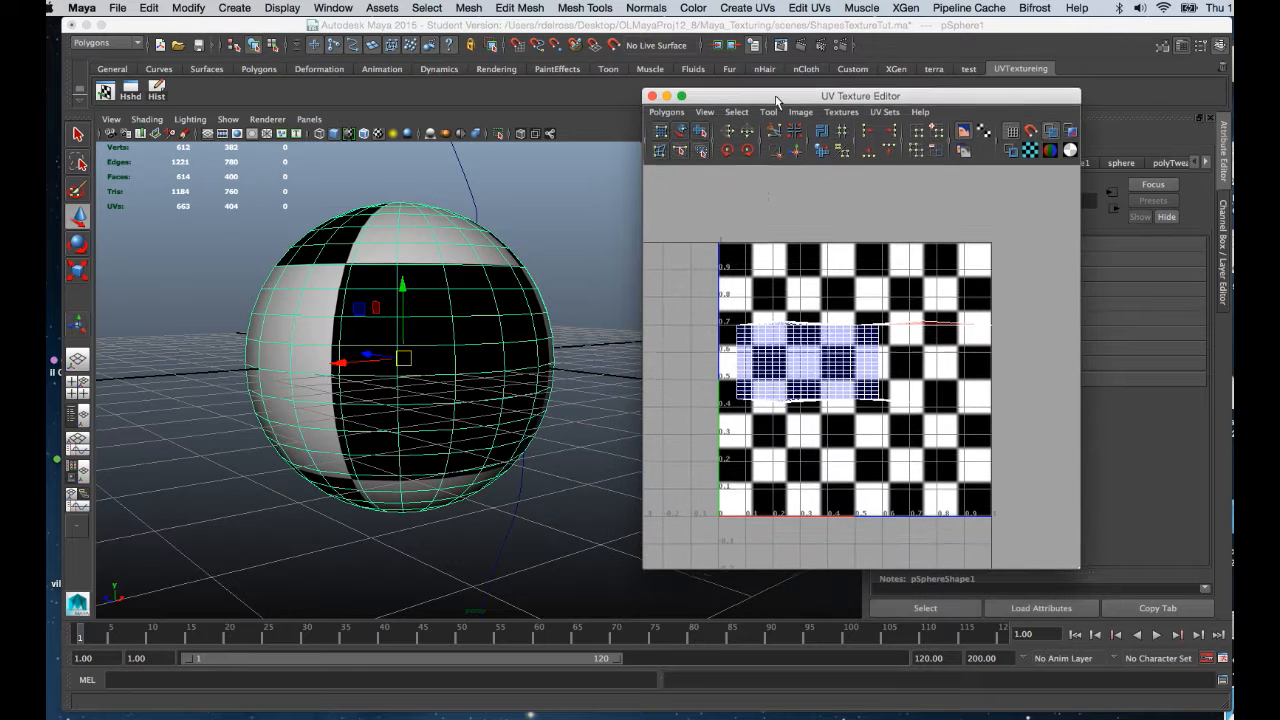
alt+drag(527, 321, 521, 303)
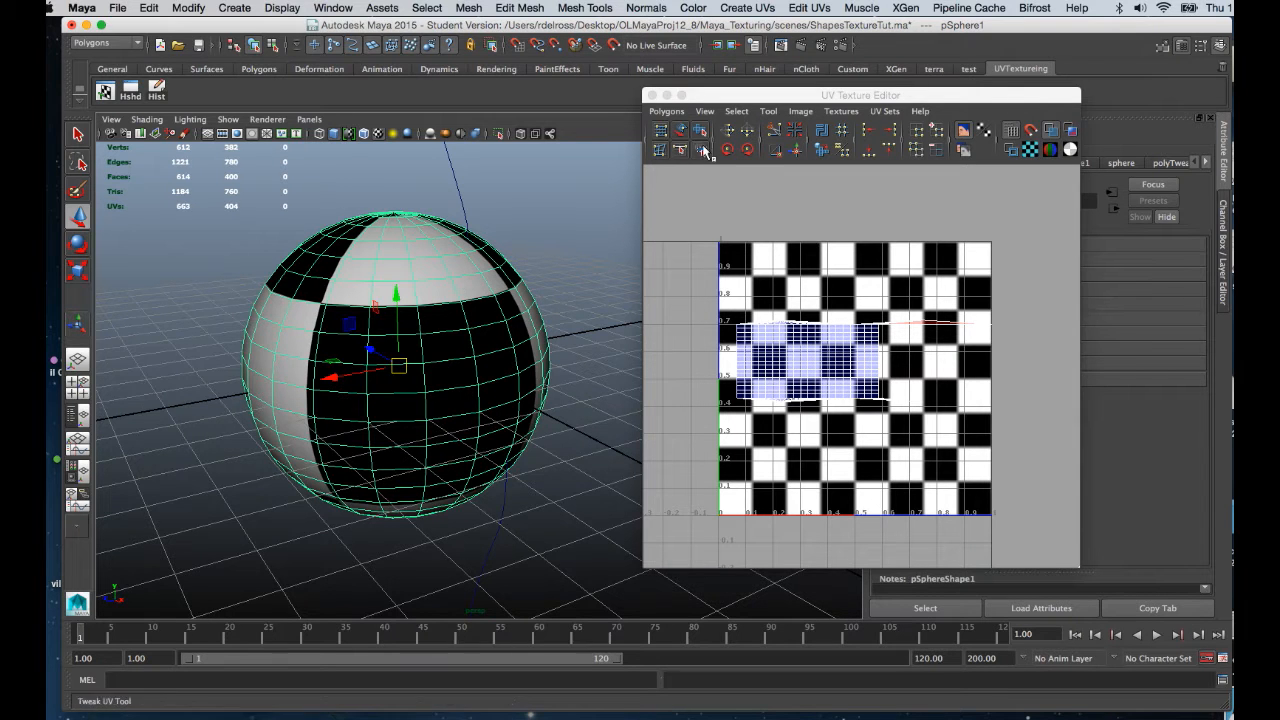
drag(817, 98, 791, 92)
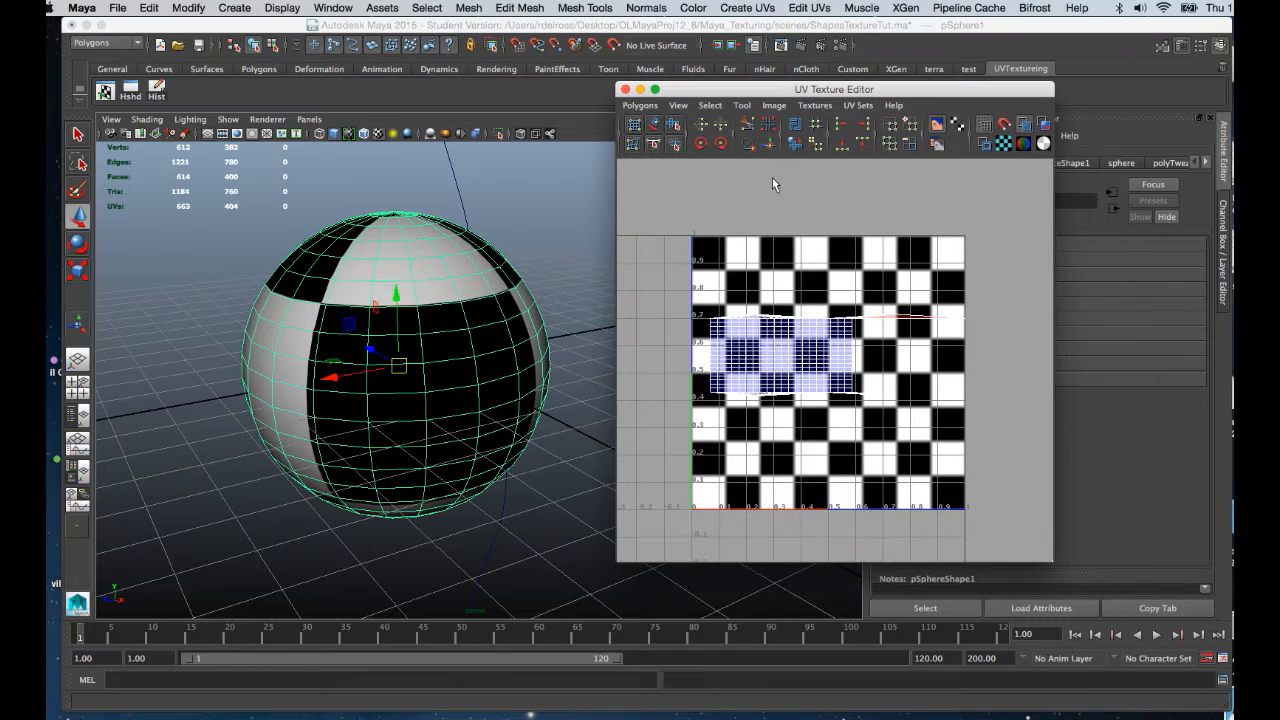
click(775, 106)
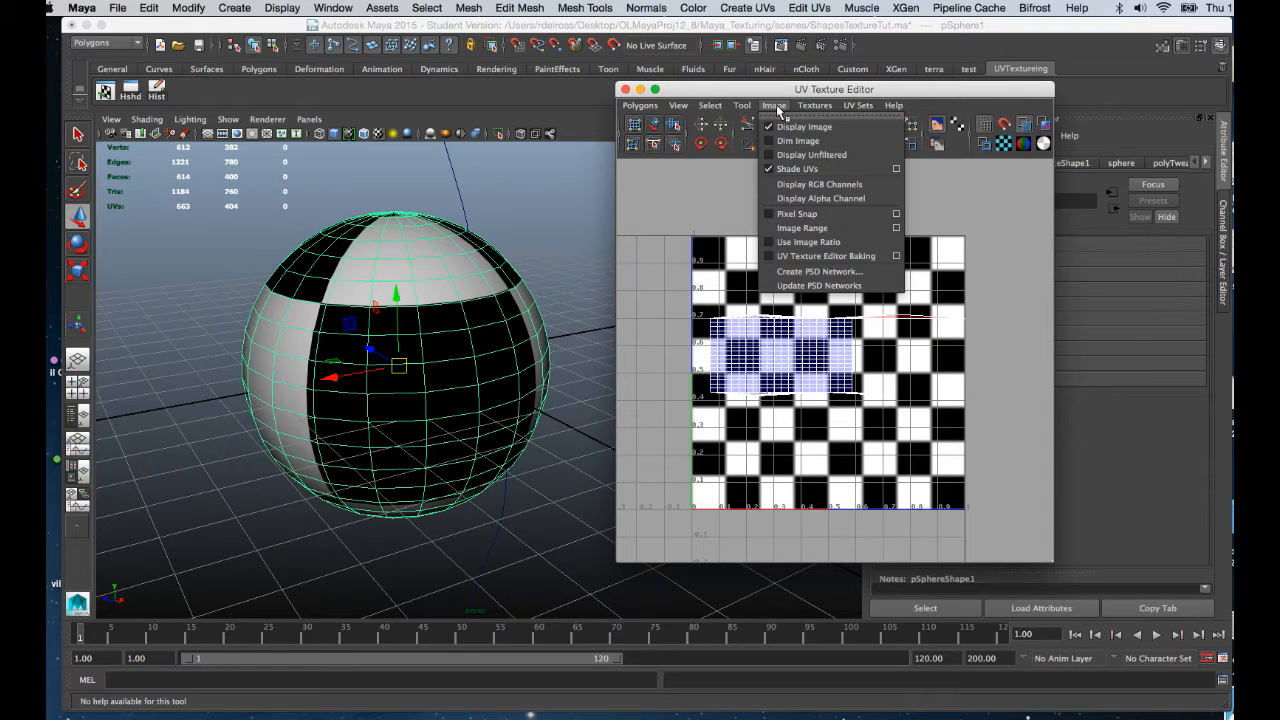
Open Create PSD Network options and browse for the PSD image's save location.
click(800, 273)
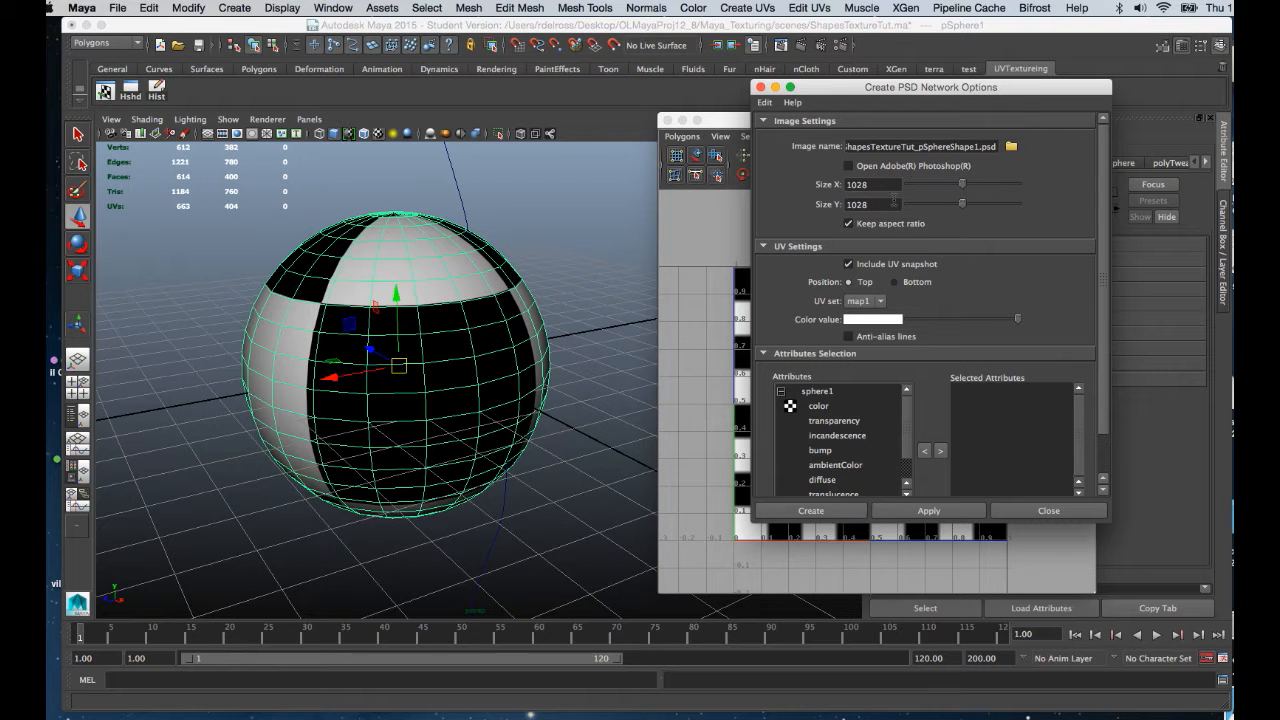
click(1011, 148)
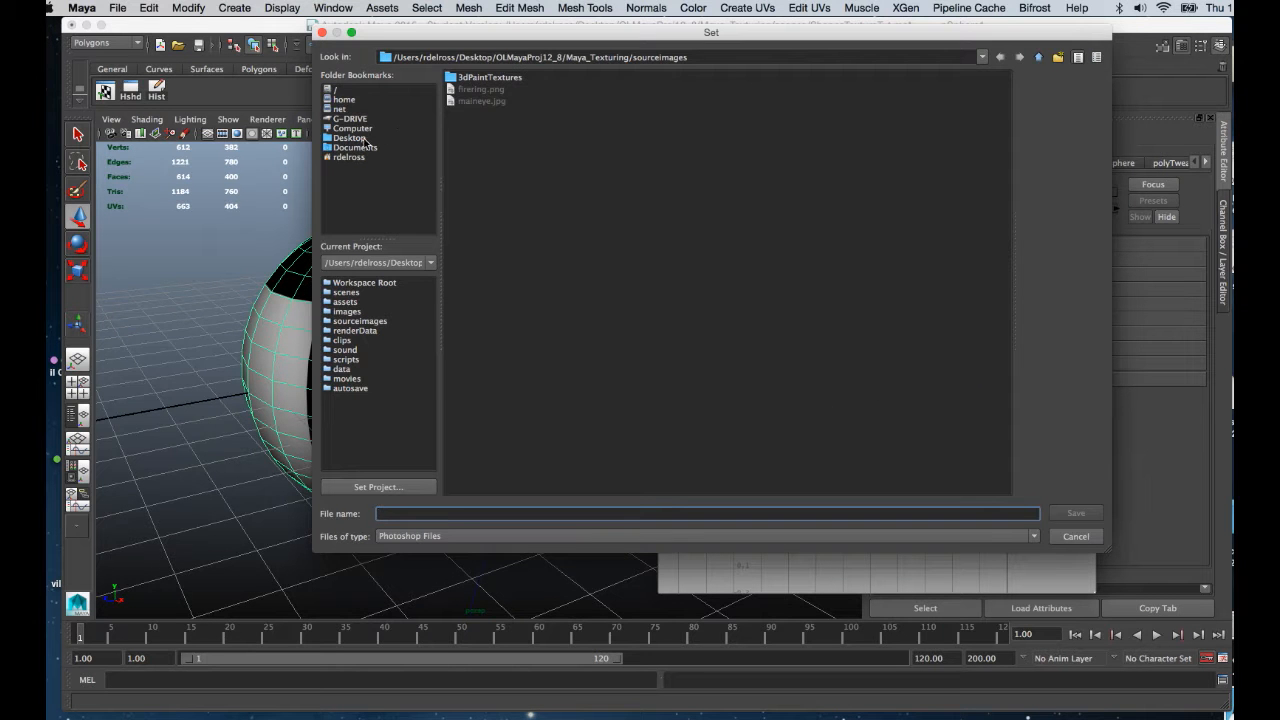
Save the PSD image as sphereskin in OLMayaProj12_8 > Maya_Texturing > sourceimages.
click(367, 141)
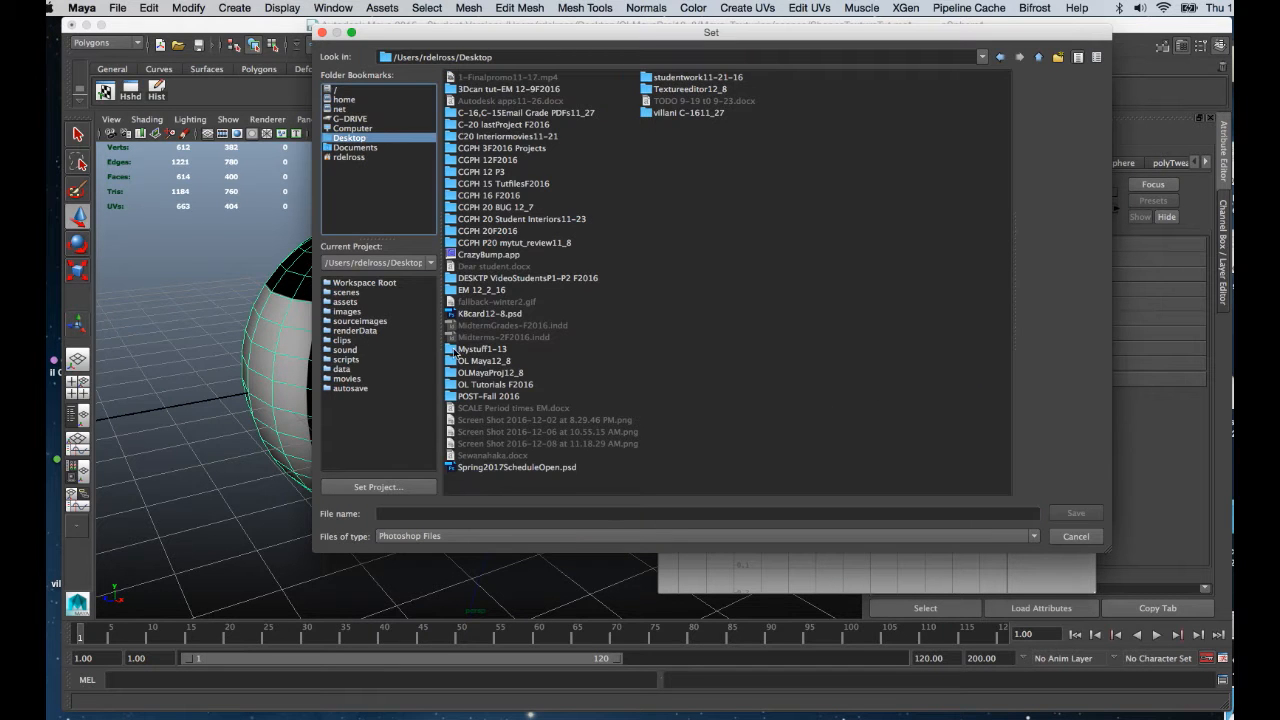
double_click(480, 373)
double_click(482, 80)
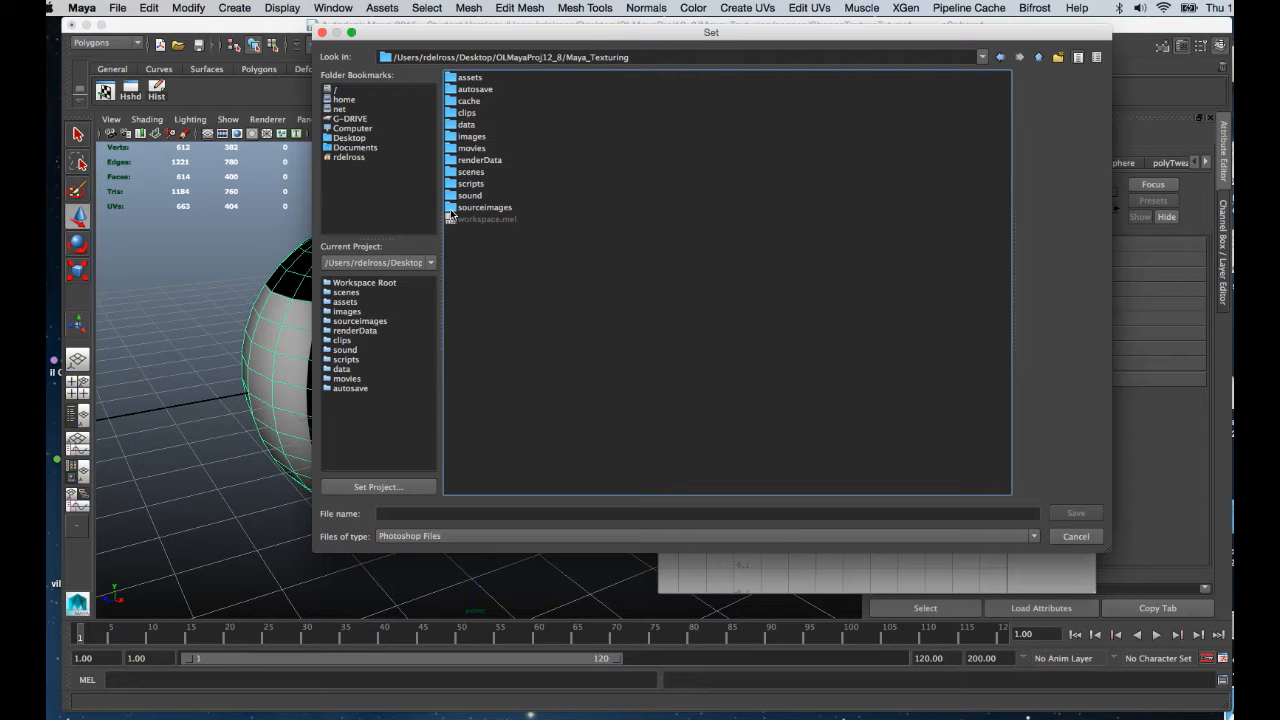
click(452, 209)
double_click(453, 209)
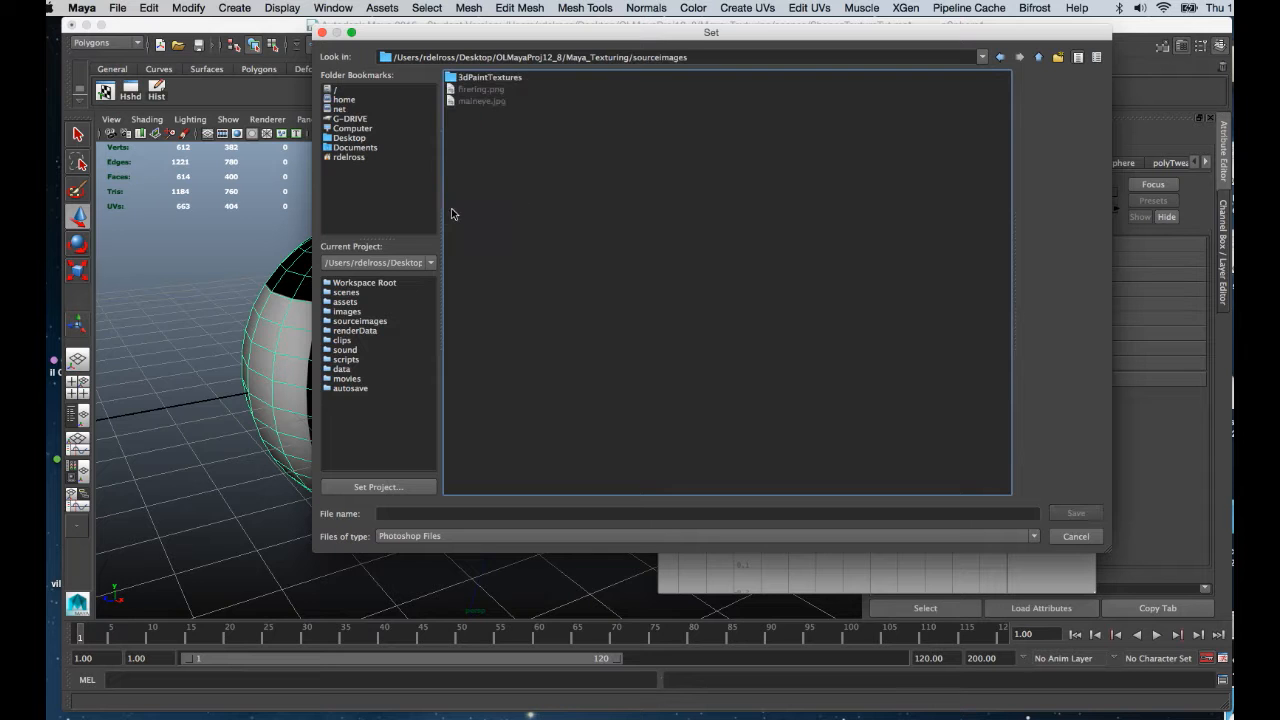
click(387, 514)
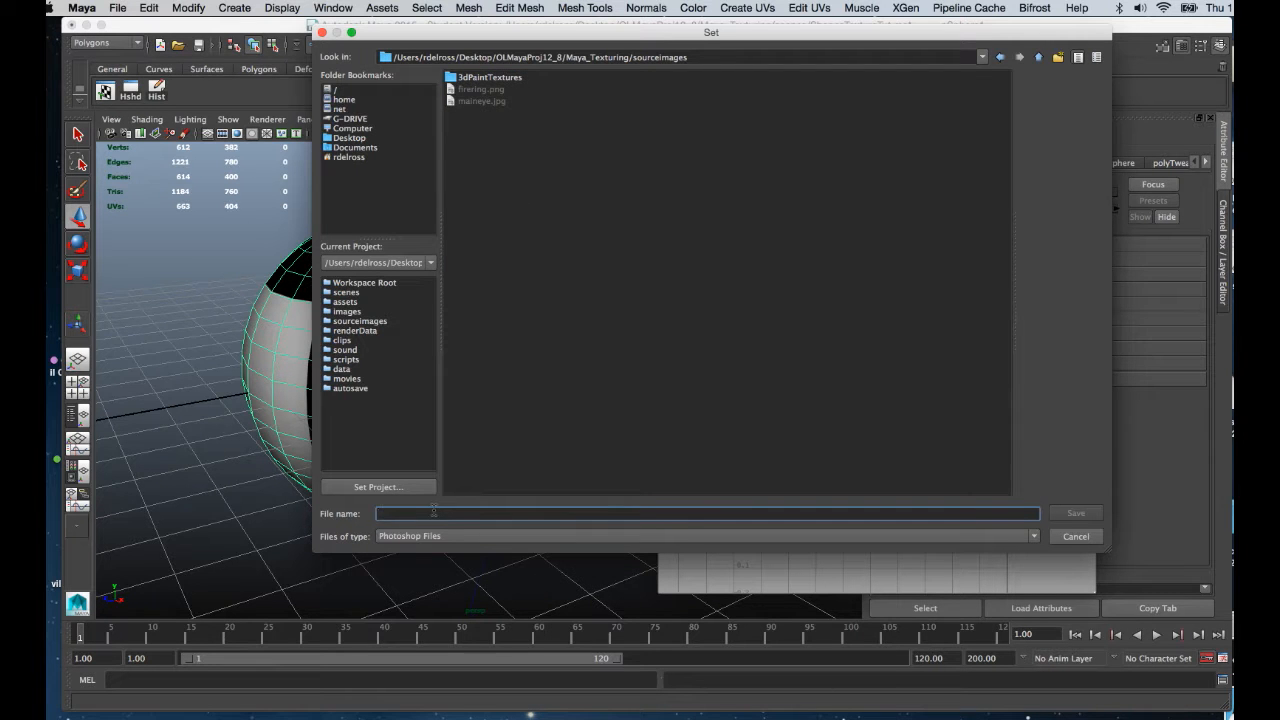
text(sphereskin)
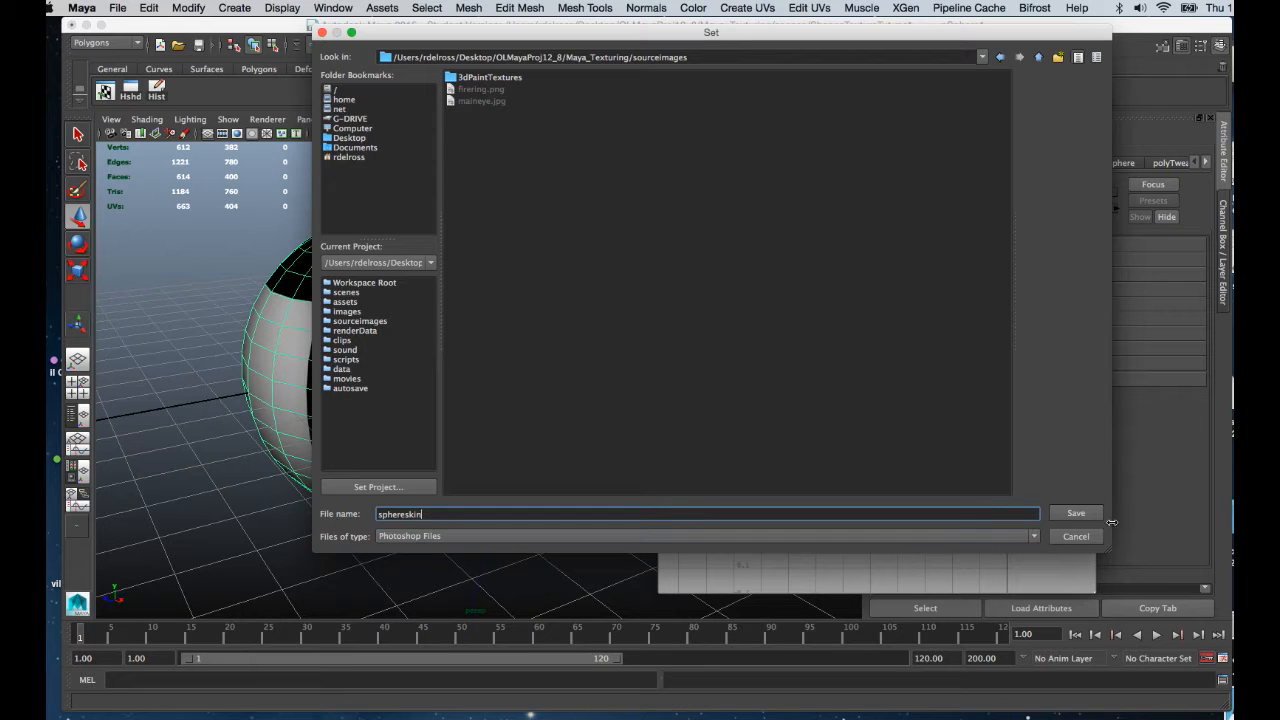
click(1076, 514)
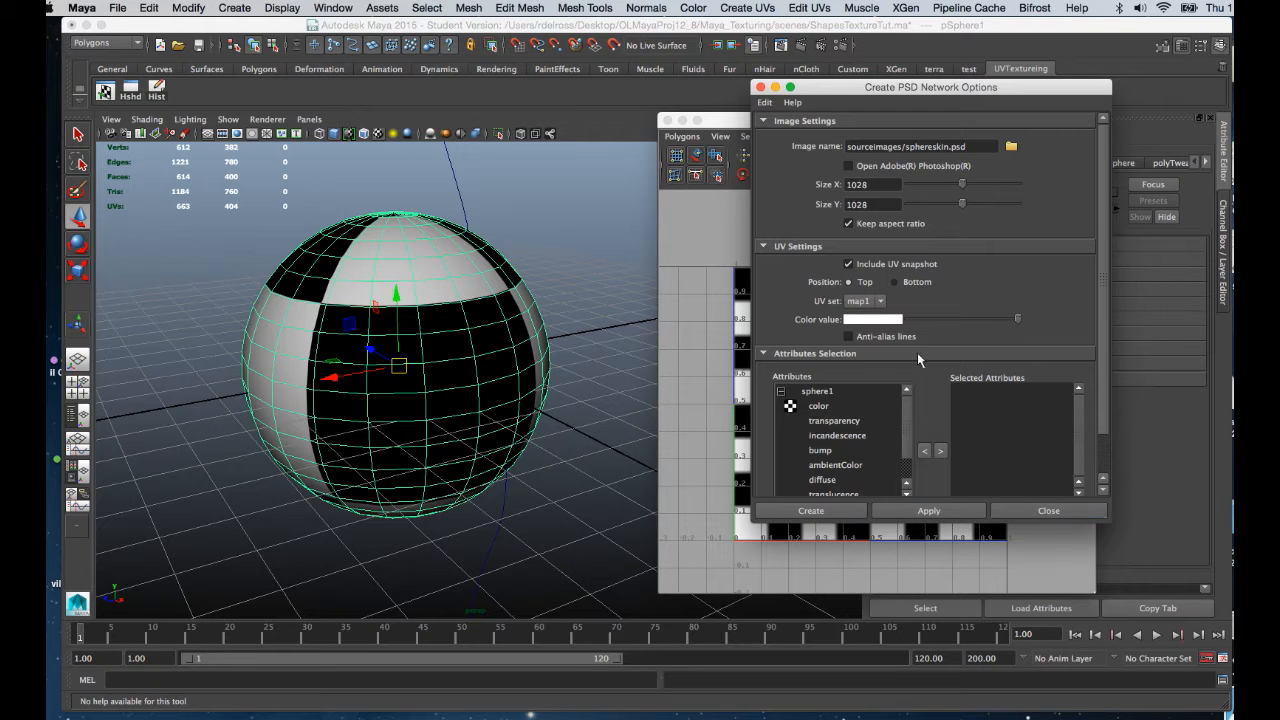
Add the color attribute and create the sphereskin.psd network.
drag(1109, 521, 1143, 602)
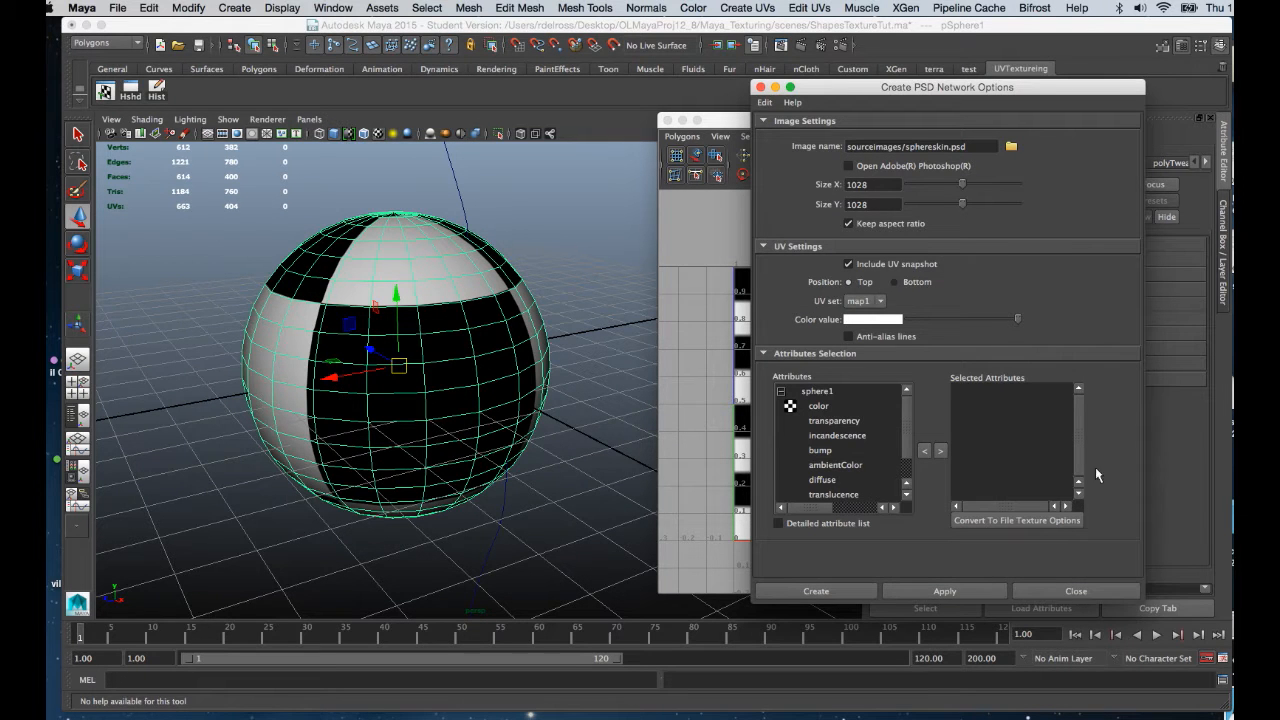
click(818, 407)
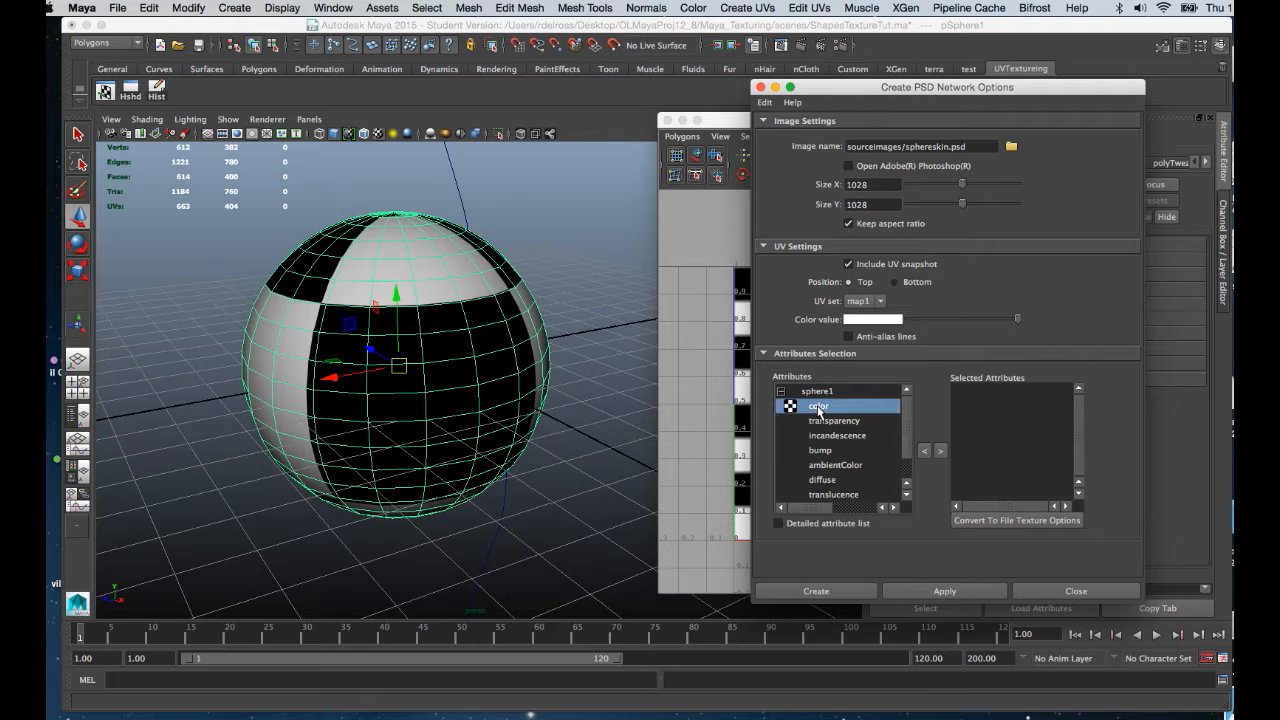
click(941, 452)
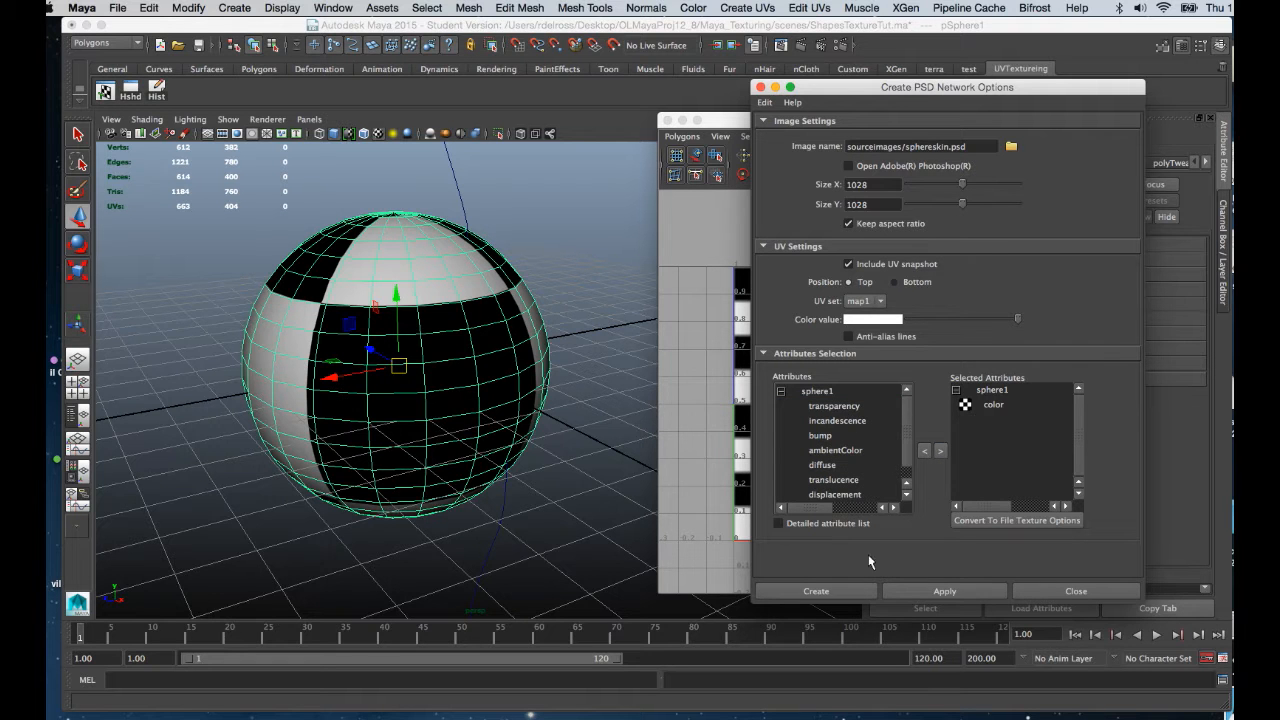
click(841, 590)
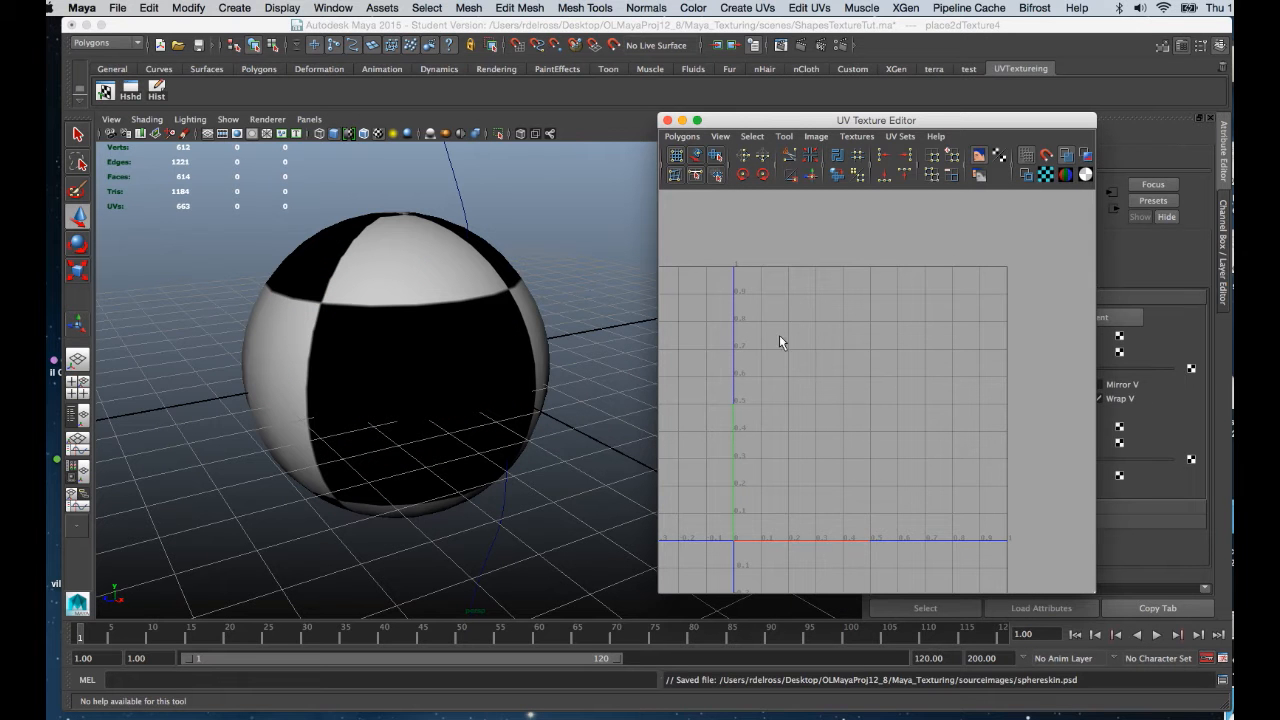
Select the sphere and turn off Display Image to view its UV layout.
click(512, 295)
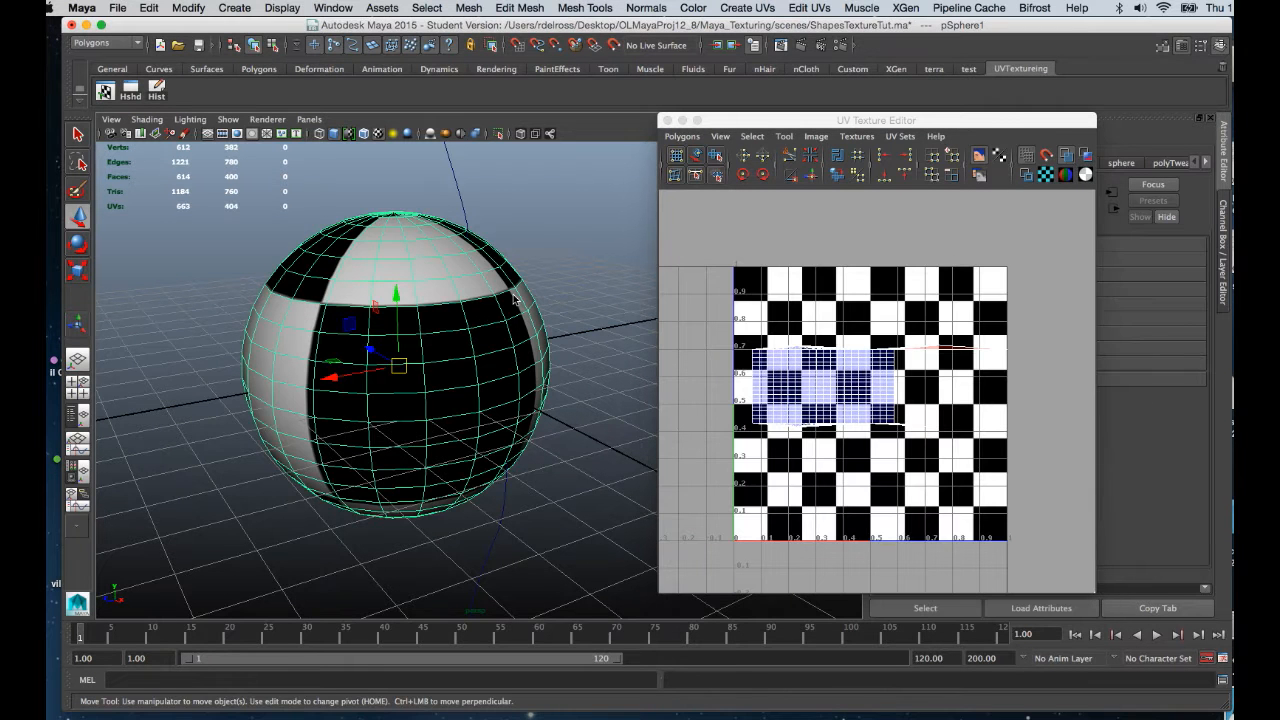
click(979, 157)
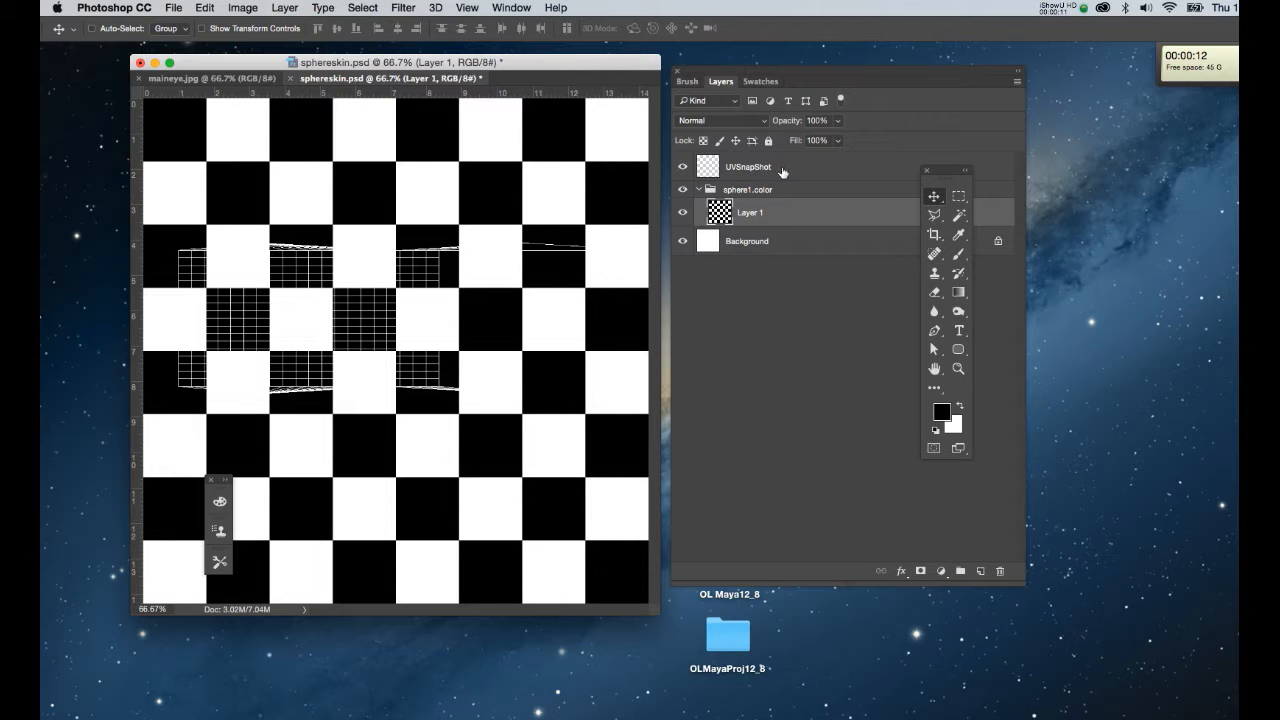
Restore the Tools panel and fill Layer 1 with solid black, leaving the white UV wireframe visible.
click(682, 168)
click(682, 168)
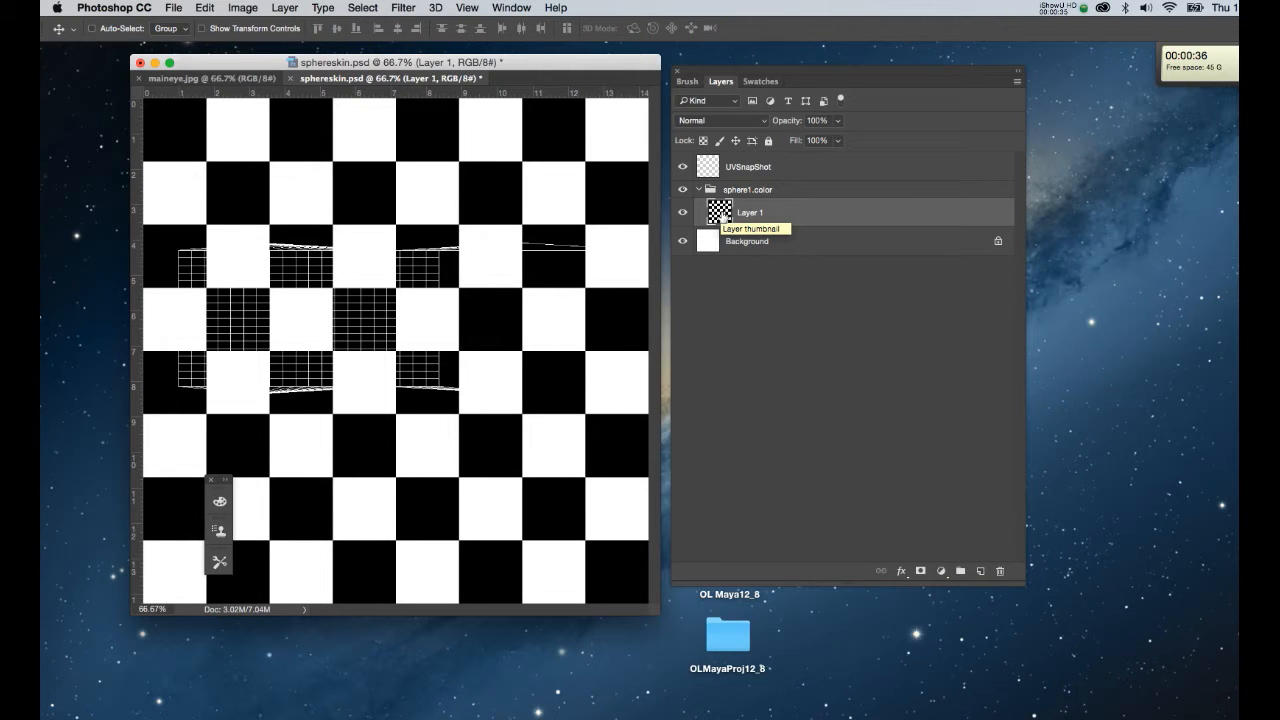
click(510, 9)
click(537, 542)
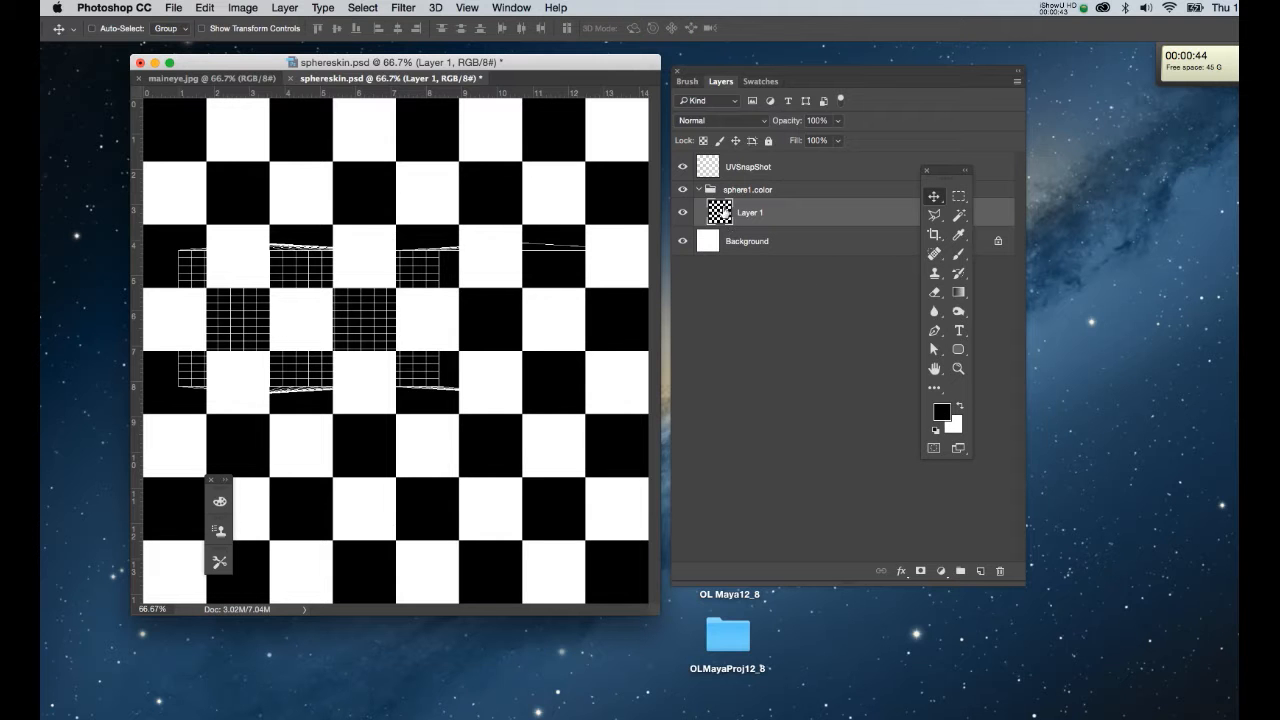
key(alt+BackSpace)
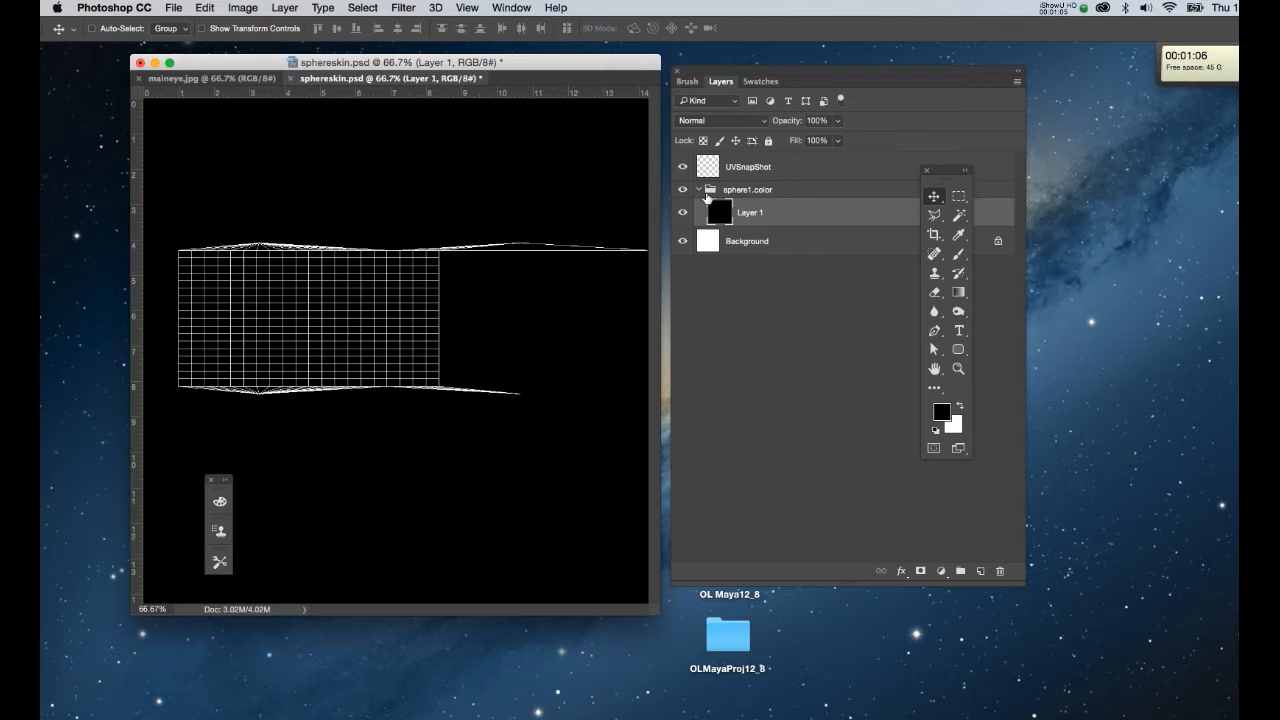
Expand the sphere1.color group to reveal Layer 1, then bring up the maineye.jpg document.
click(704, 190)
click(699, 189)
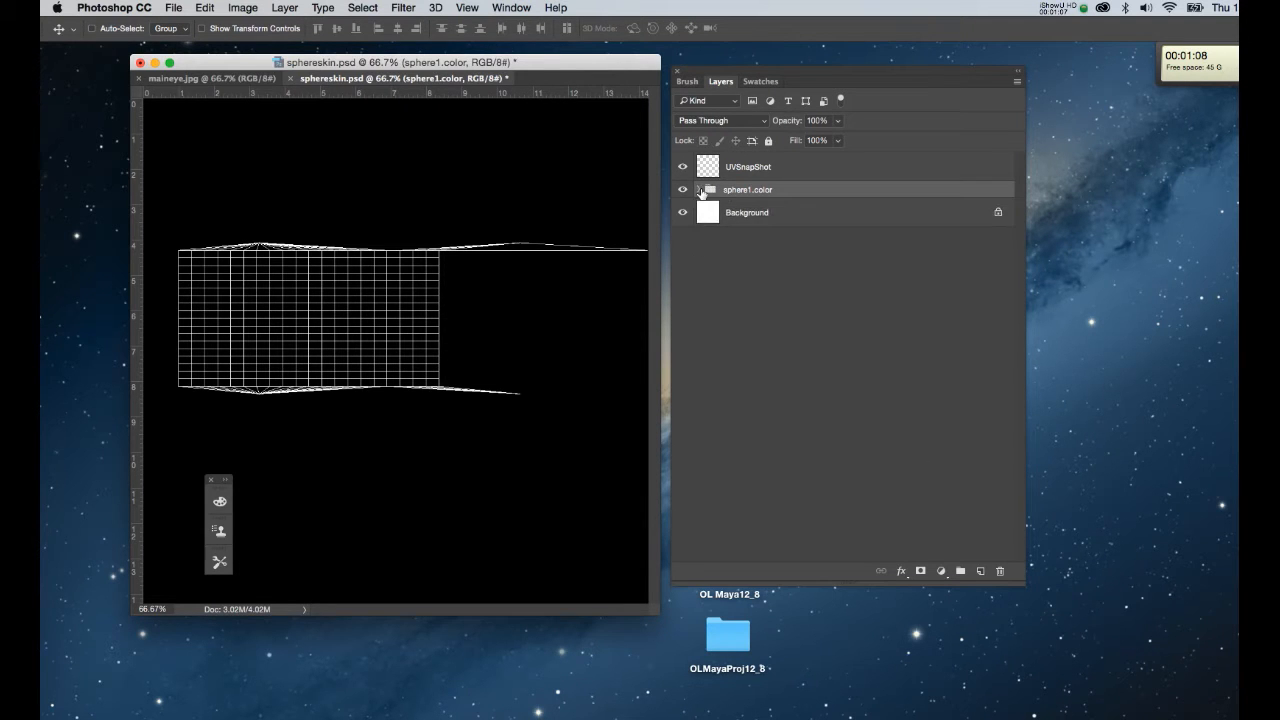
click(700, 190)
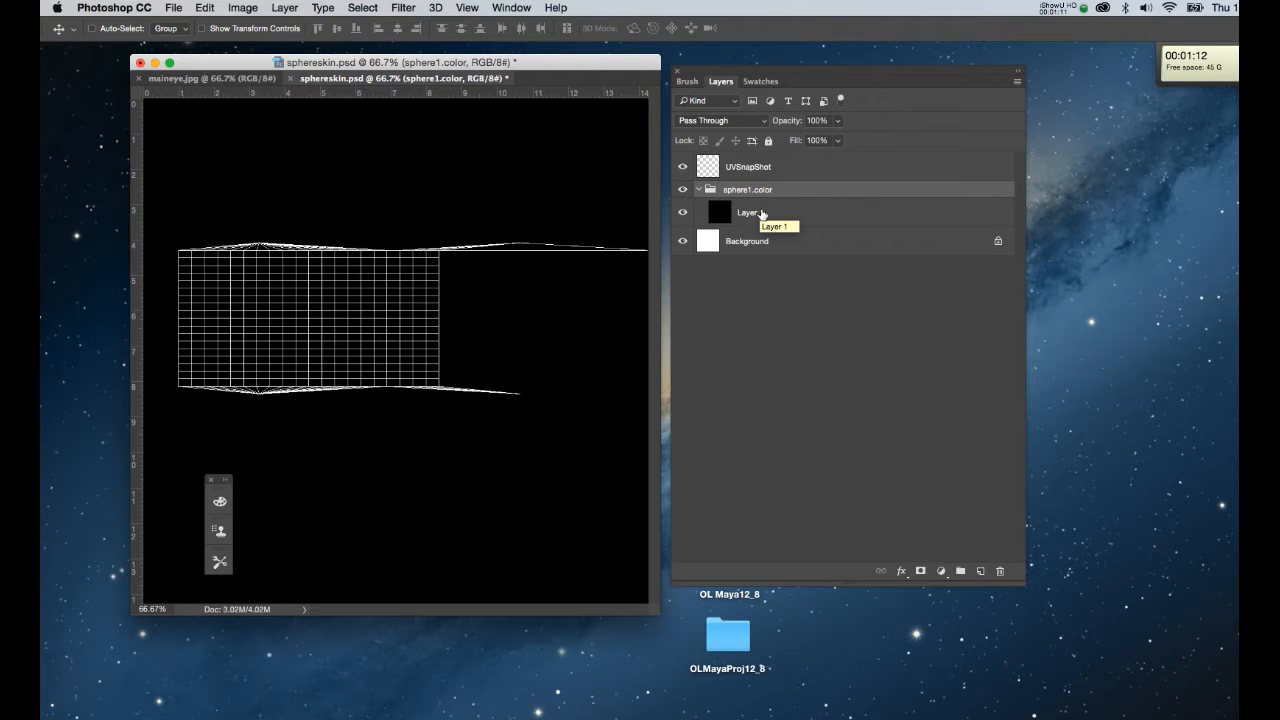
click(248, 79)
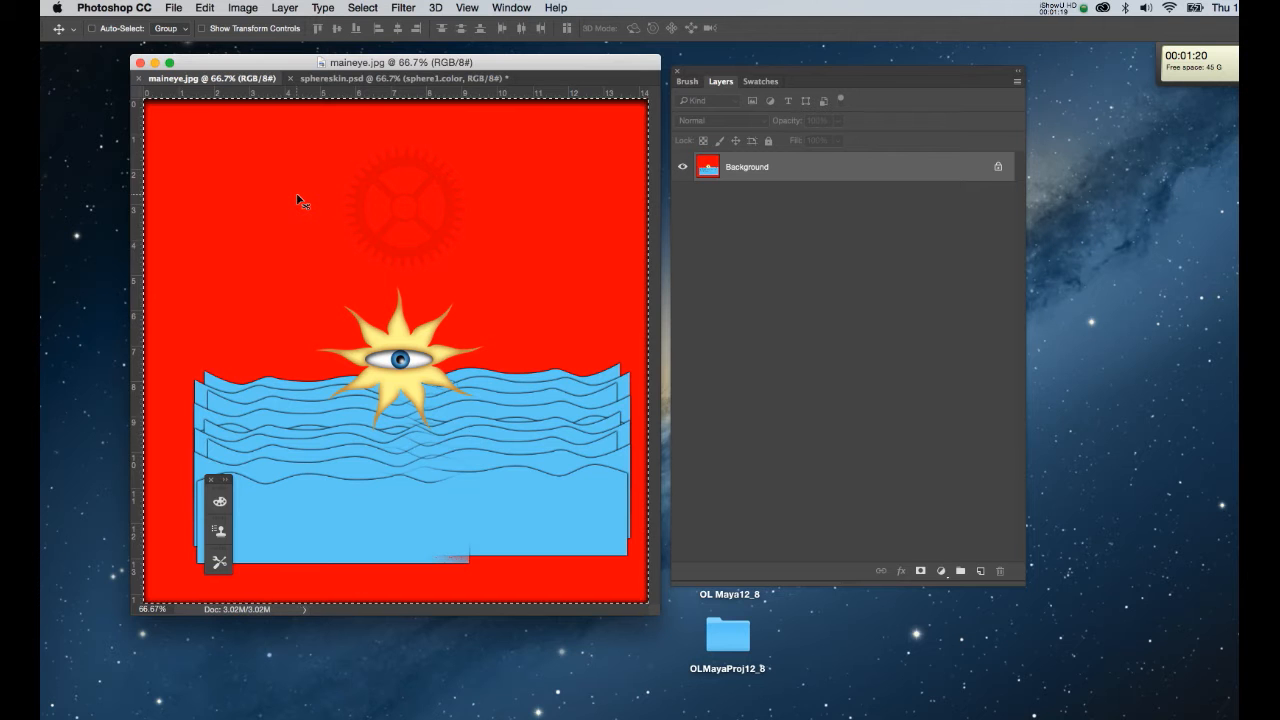
Copy the whole maineye.jpg image, close it, and paste it into sphereskin.psd as a new layer.
key(super+c)
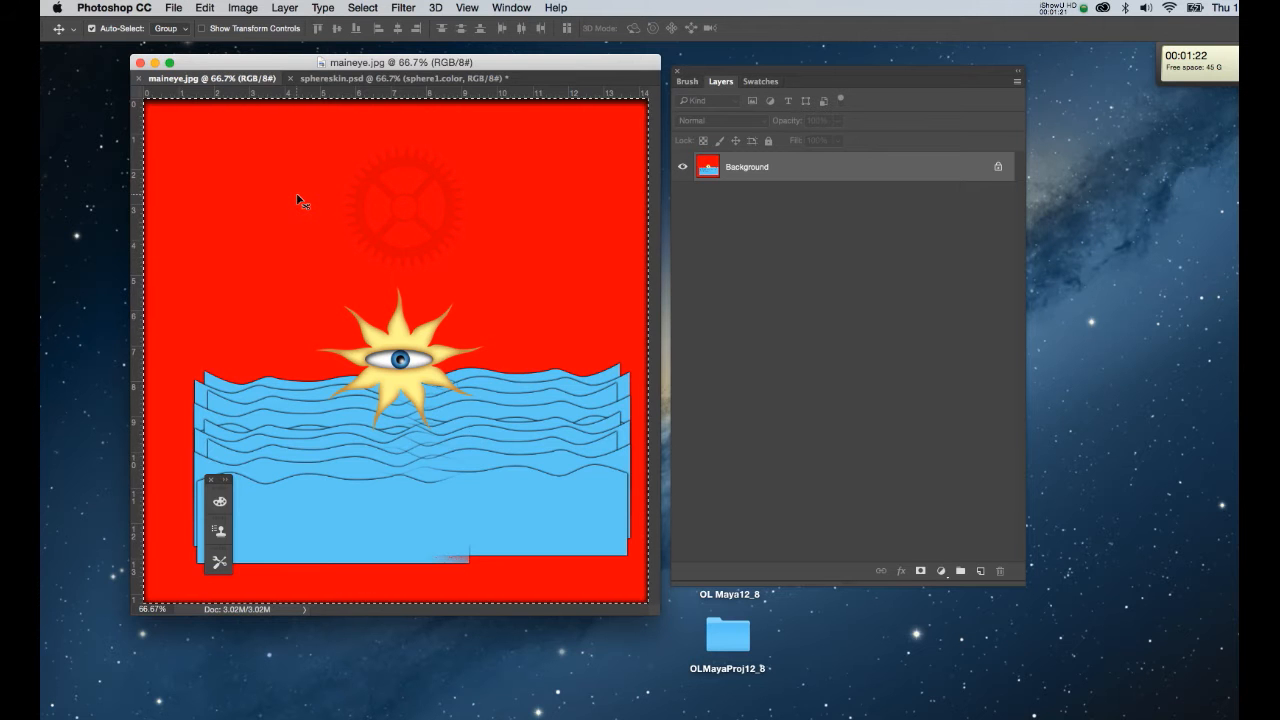
key(super+w)
key(super+v)
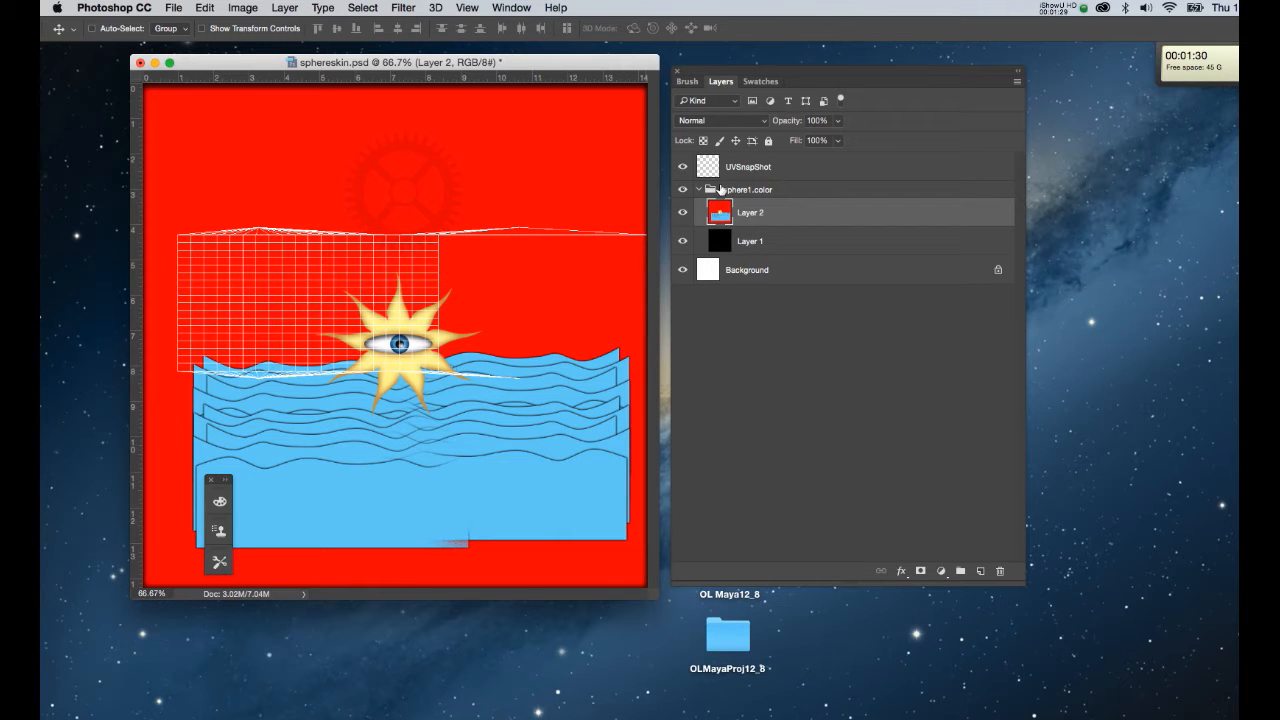
drag(537, 451, 506, 326)
Scale the pasted artwork to about 63% and position it over the UV layout.
key(super+t)
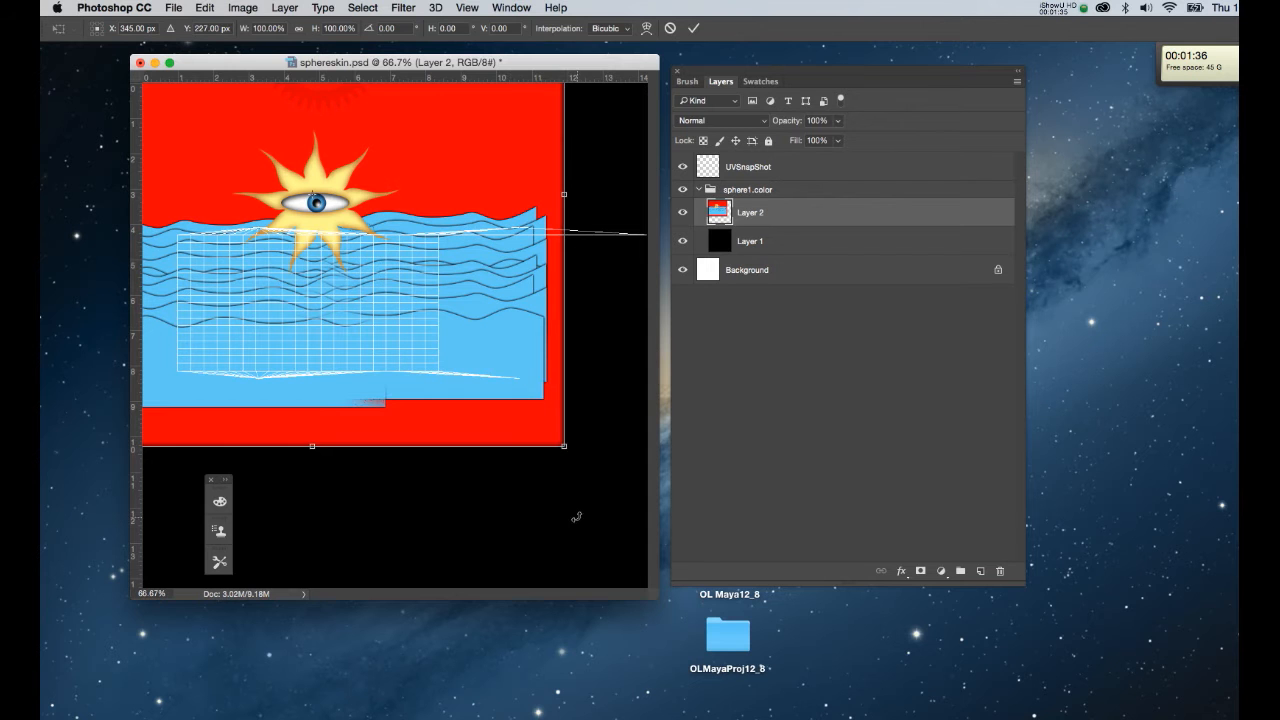
alt+shift+drag(564, 445, 443, 382)
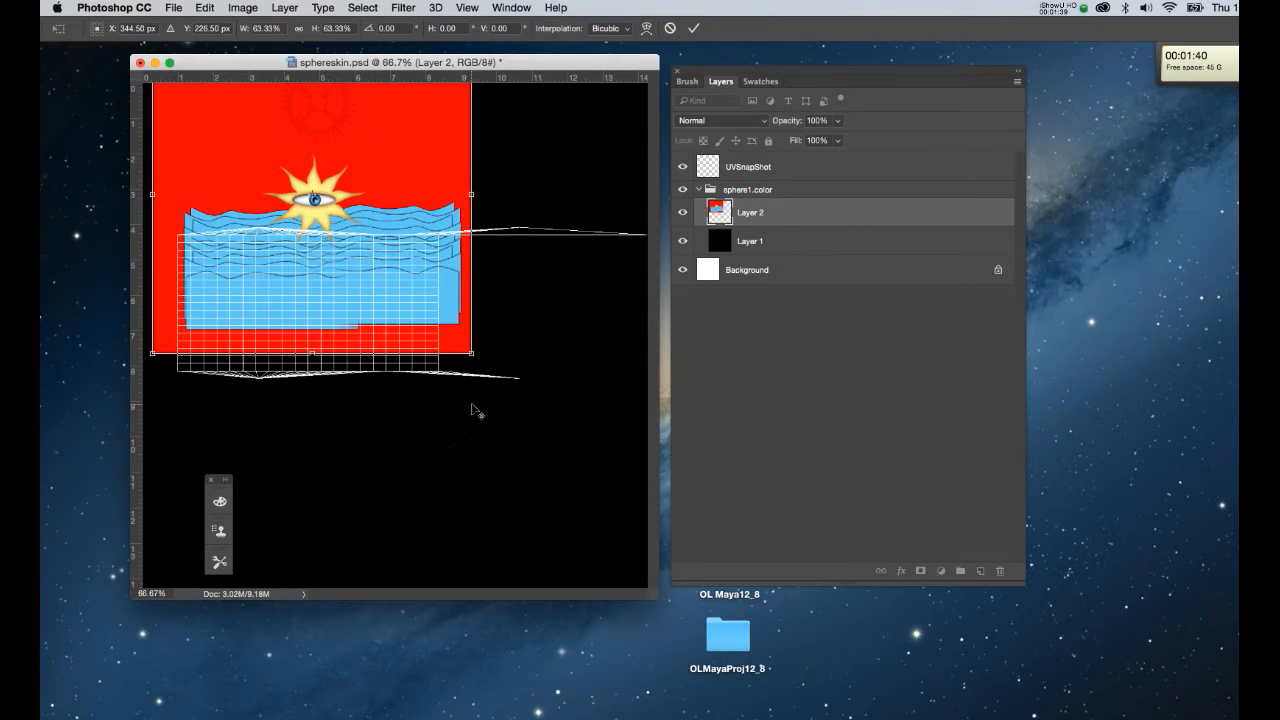
drag(465, 334, 452, 388)
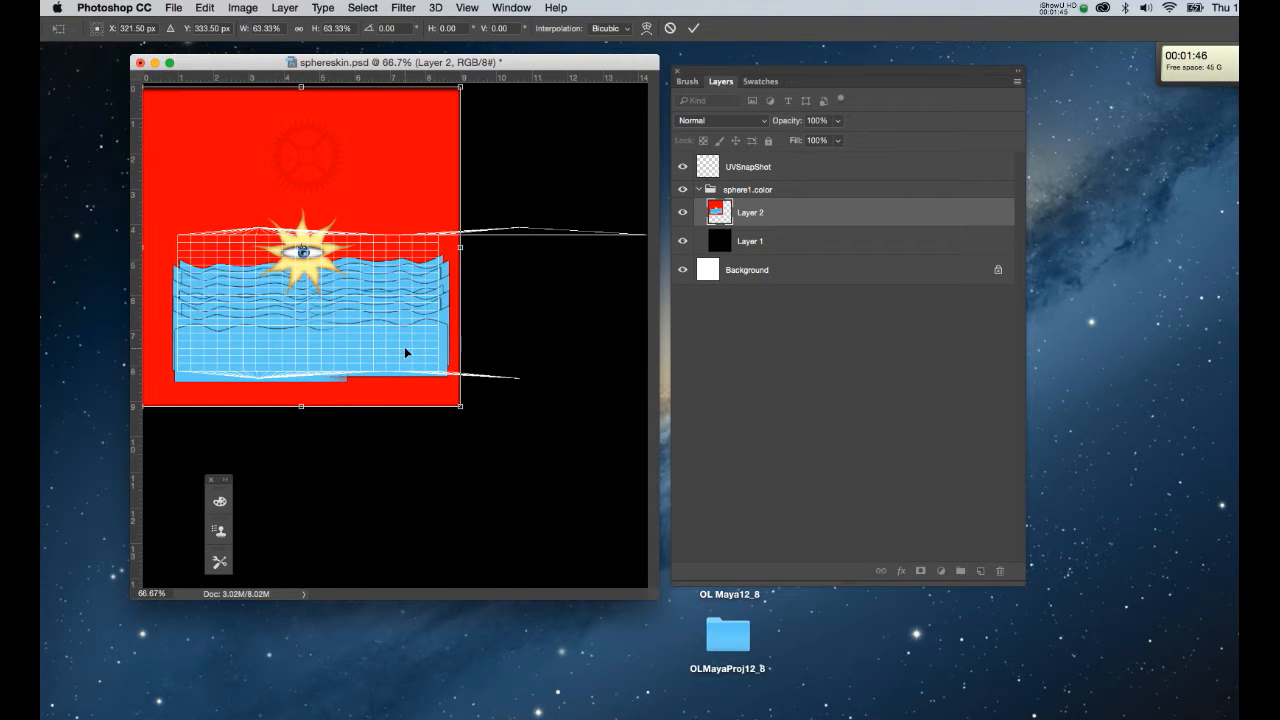
drag(404, 346, 401, 384)
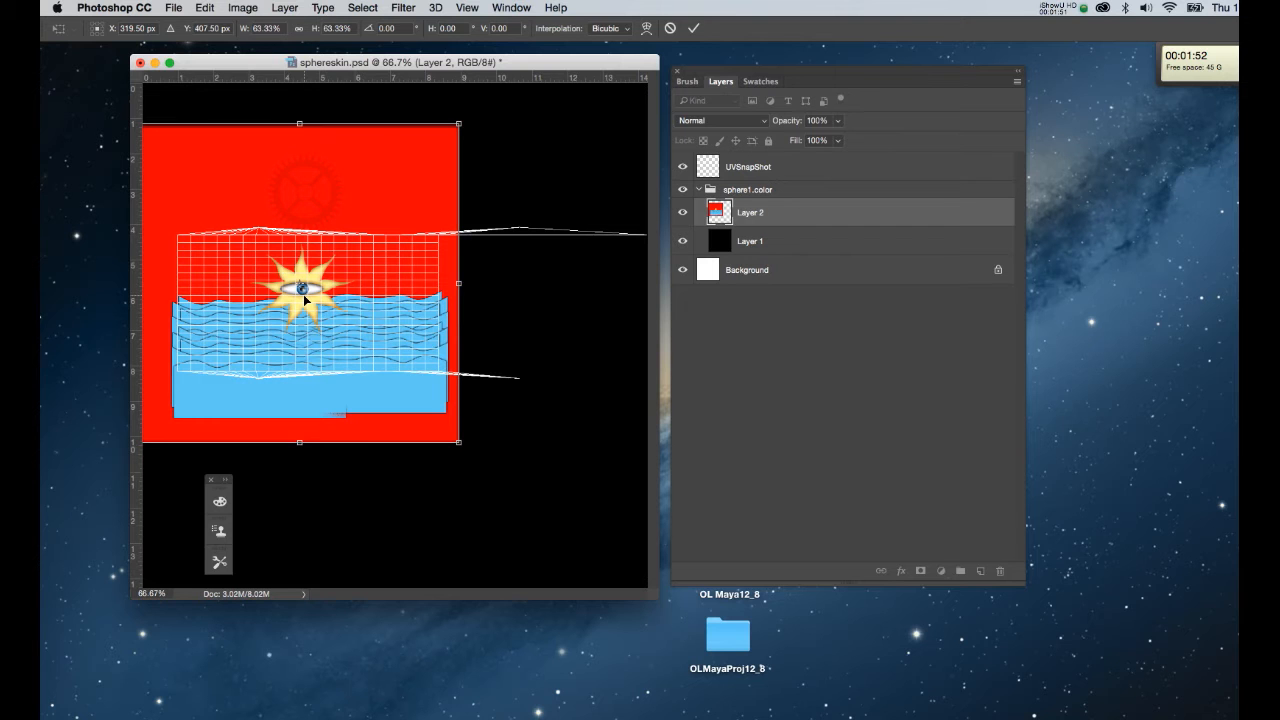
key(Return)
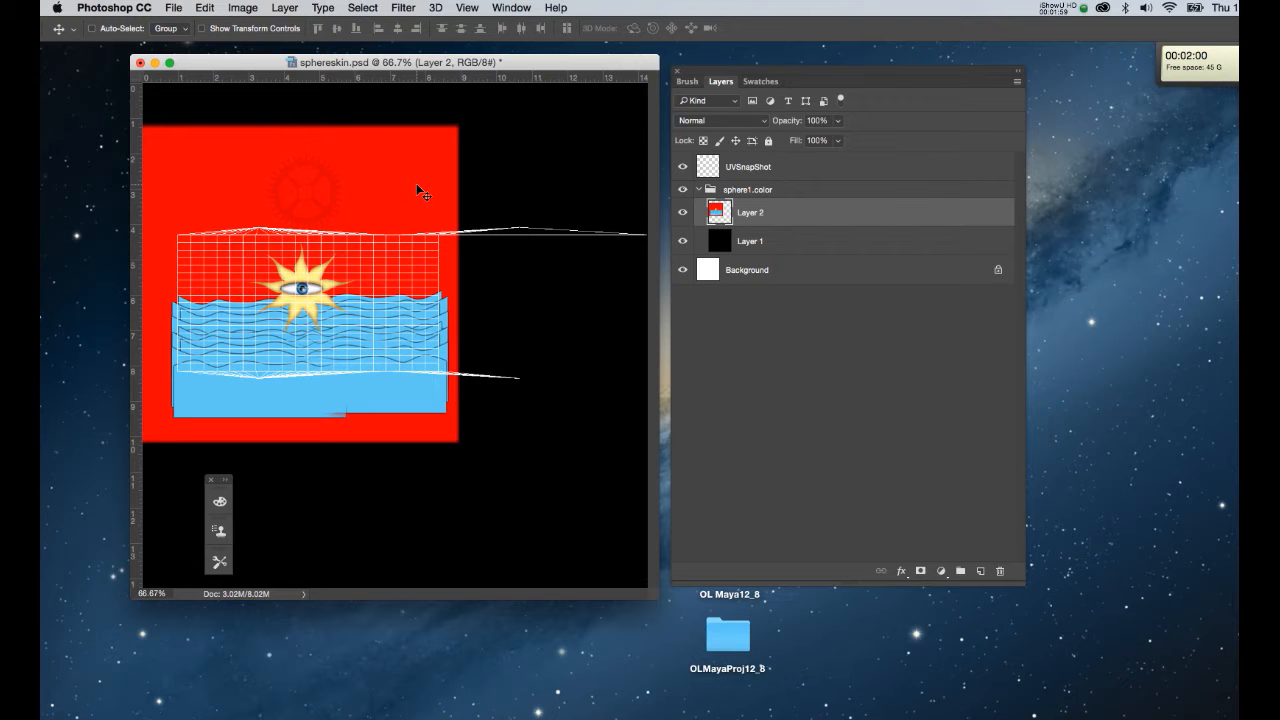
Save sphereskin.psd and return to Maya.
drag(517, 64, 522, 69)
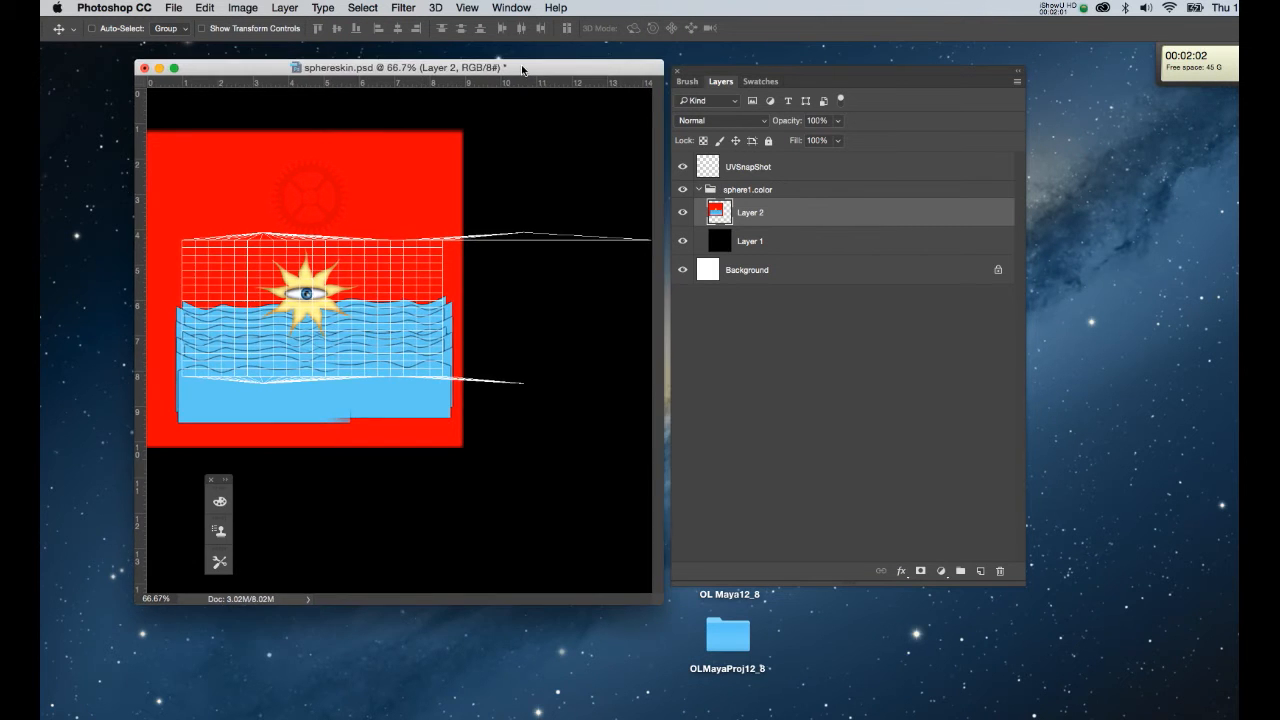
key(super)
key(super+s)
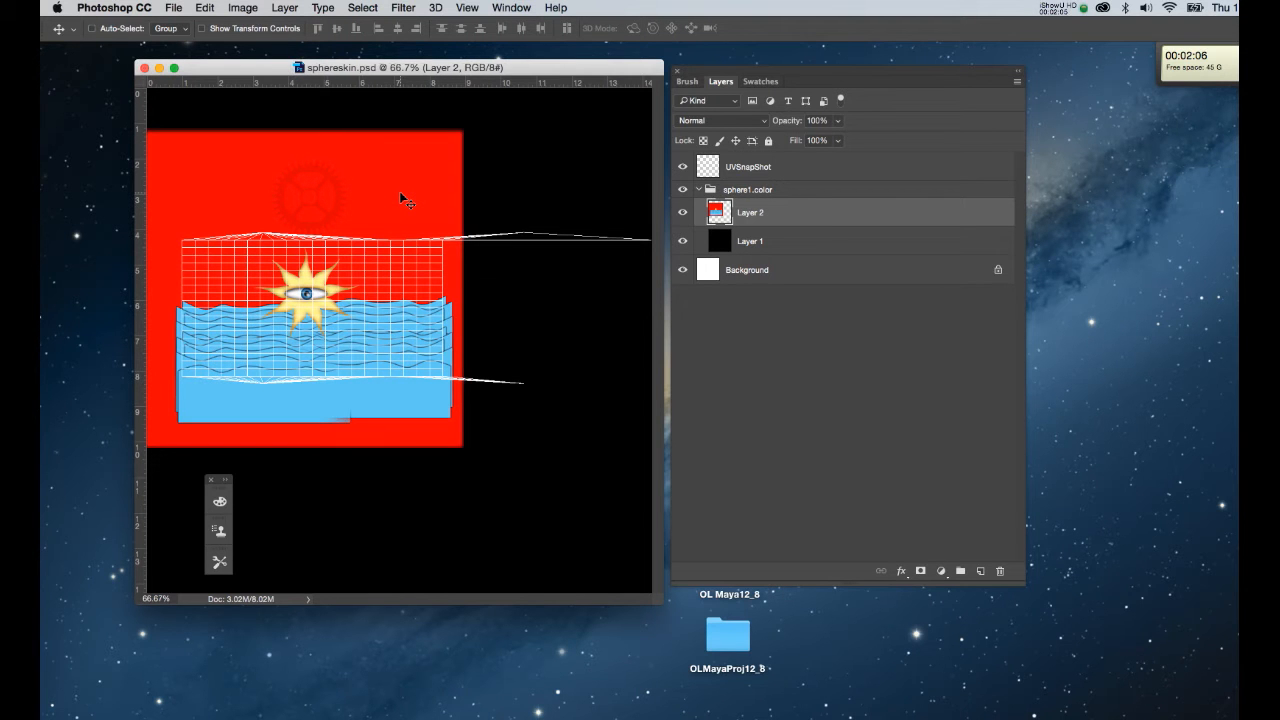
key(super+Tab)
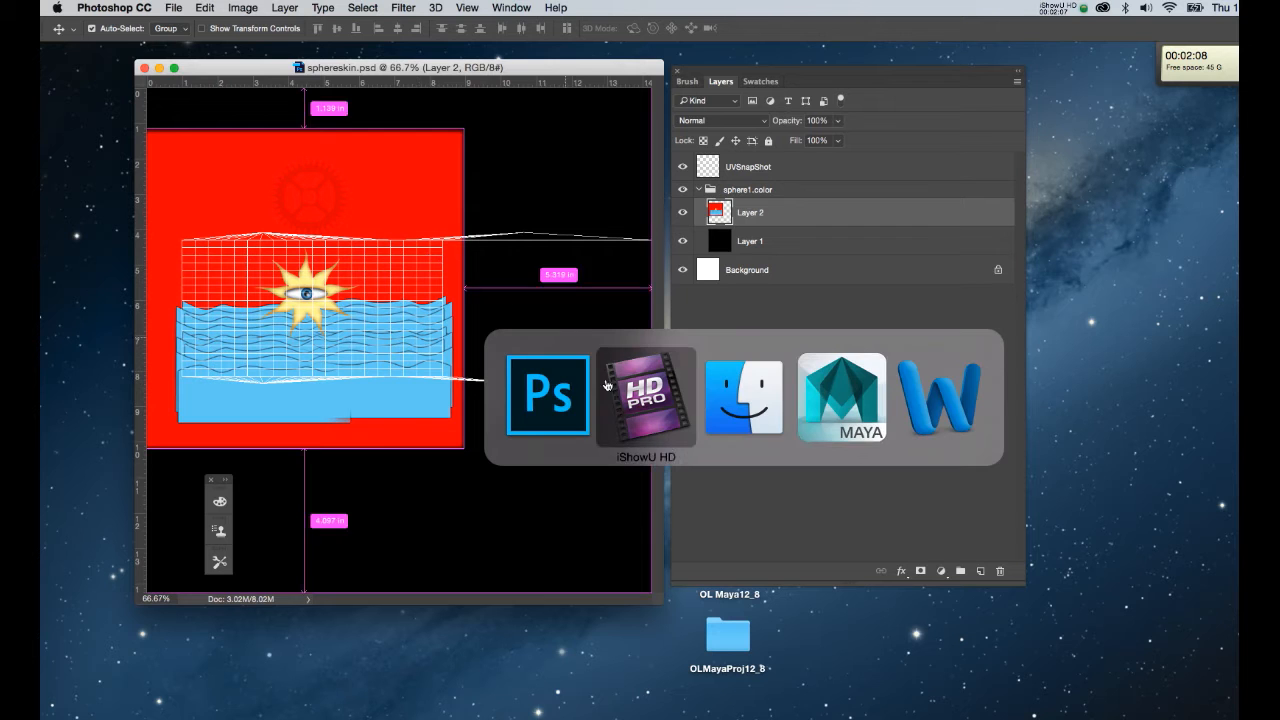
Open the sphere's lambert material attributes and rename it from sphere1 to 'sphereskin'.
click(819, 412)
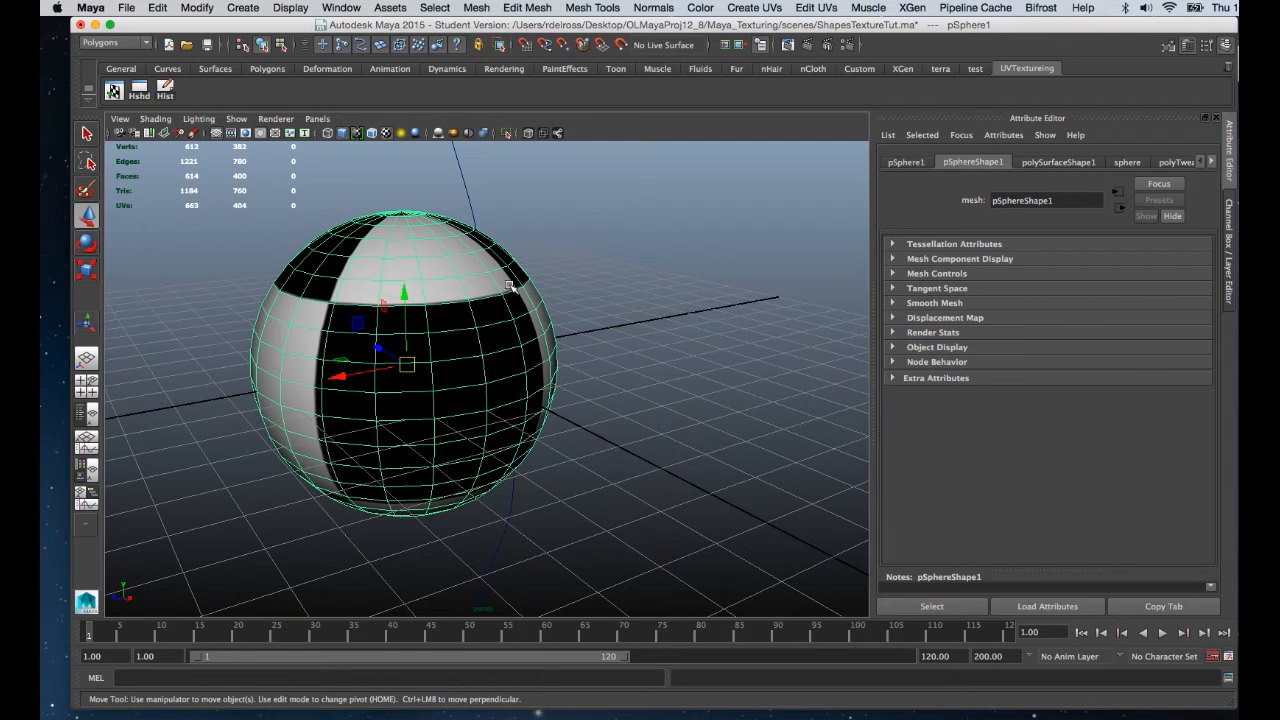
right_drag(499, 284, 487, 568)
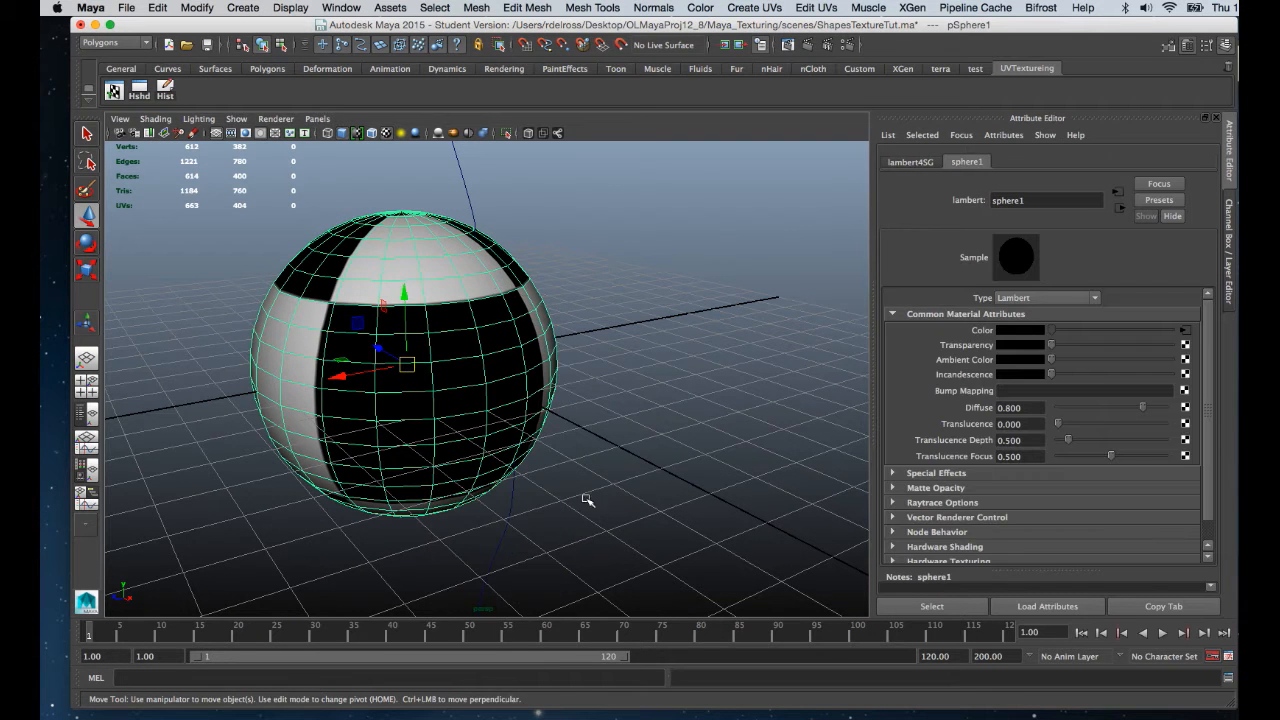
double_click(1057, 200)
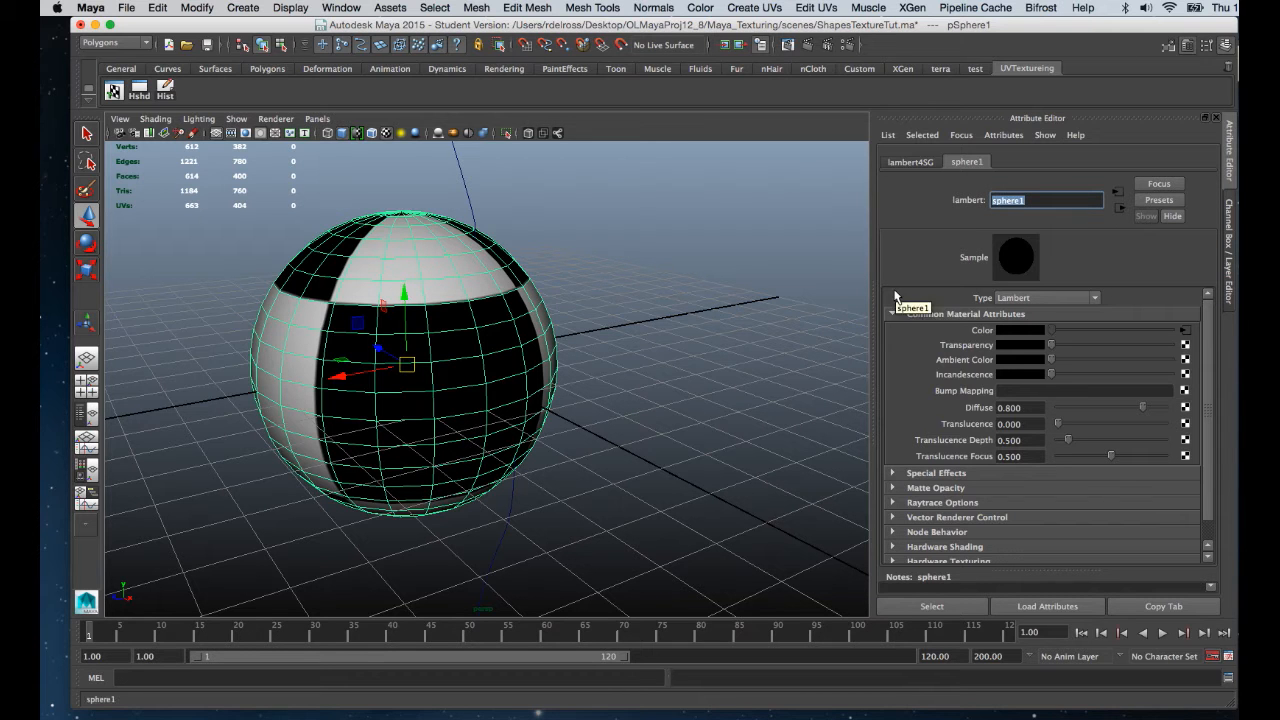
text(sphereskin)
key(Return)
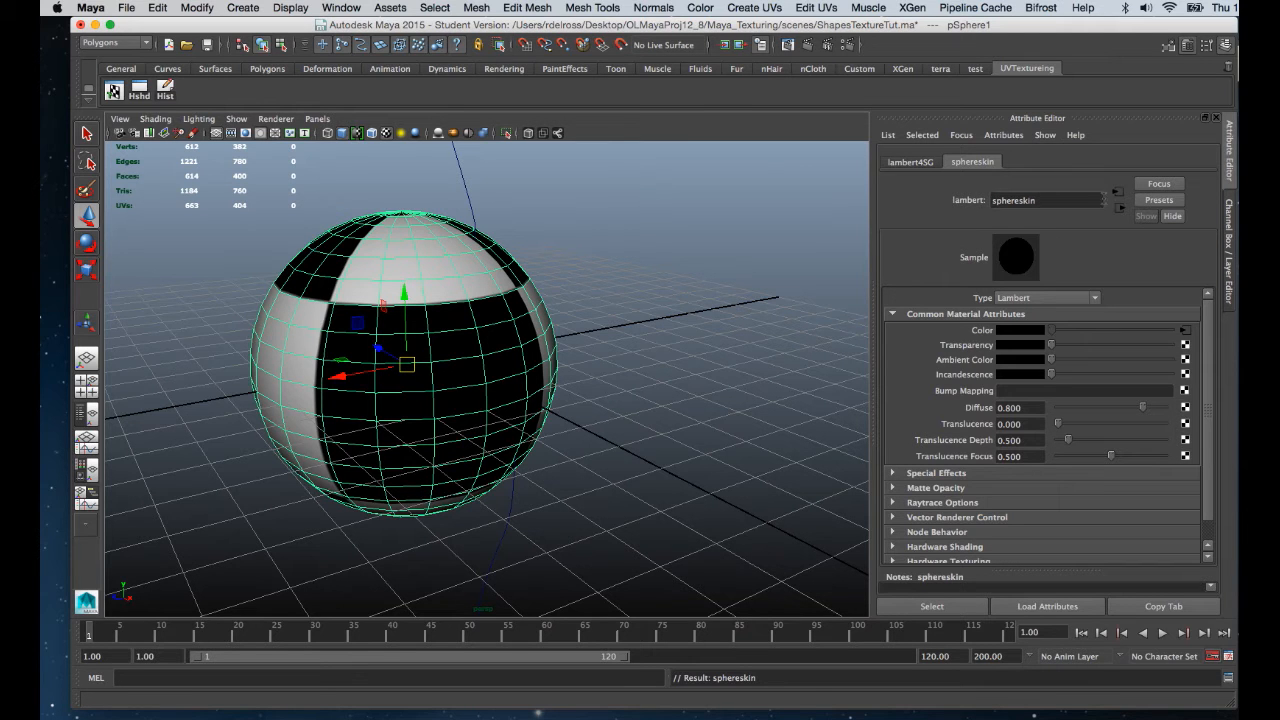
Reload the PSD_sphere1_color texture and orbit the view so the sun-eye faces front.
click(1116, 190)
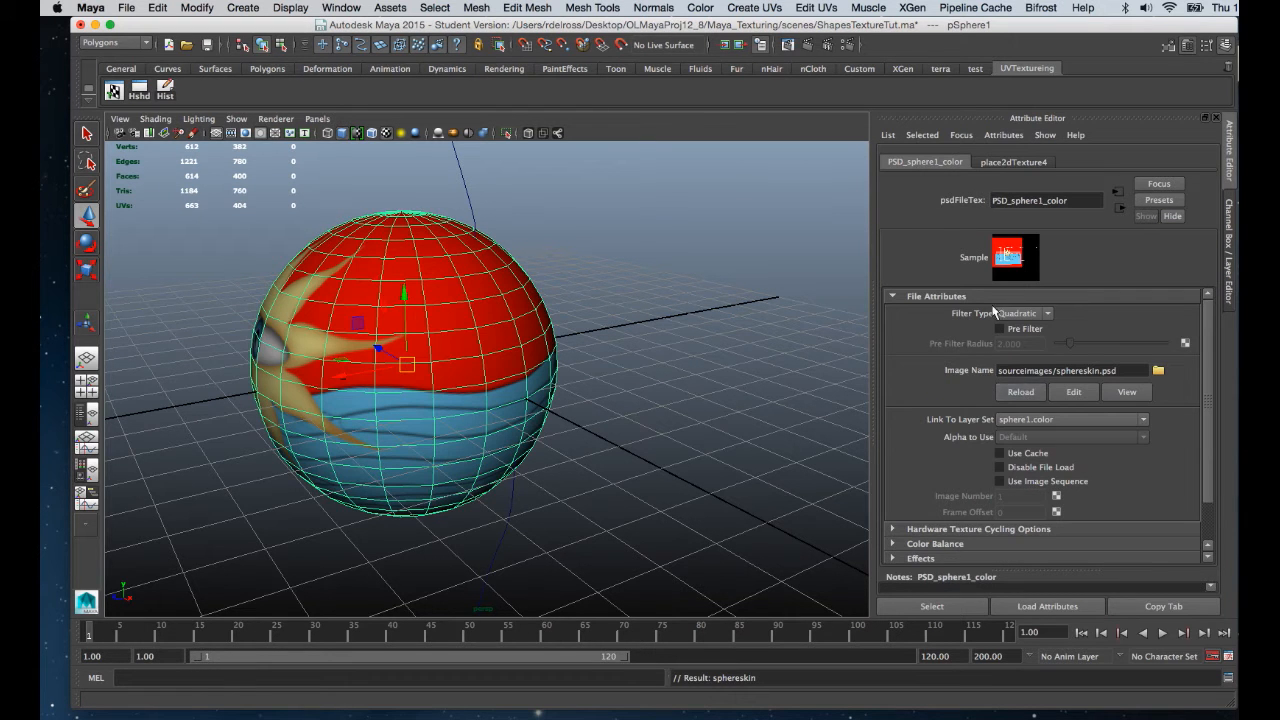
click(1005, 392)
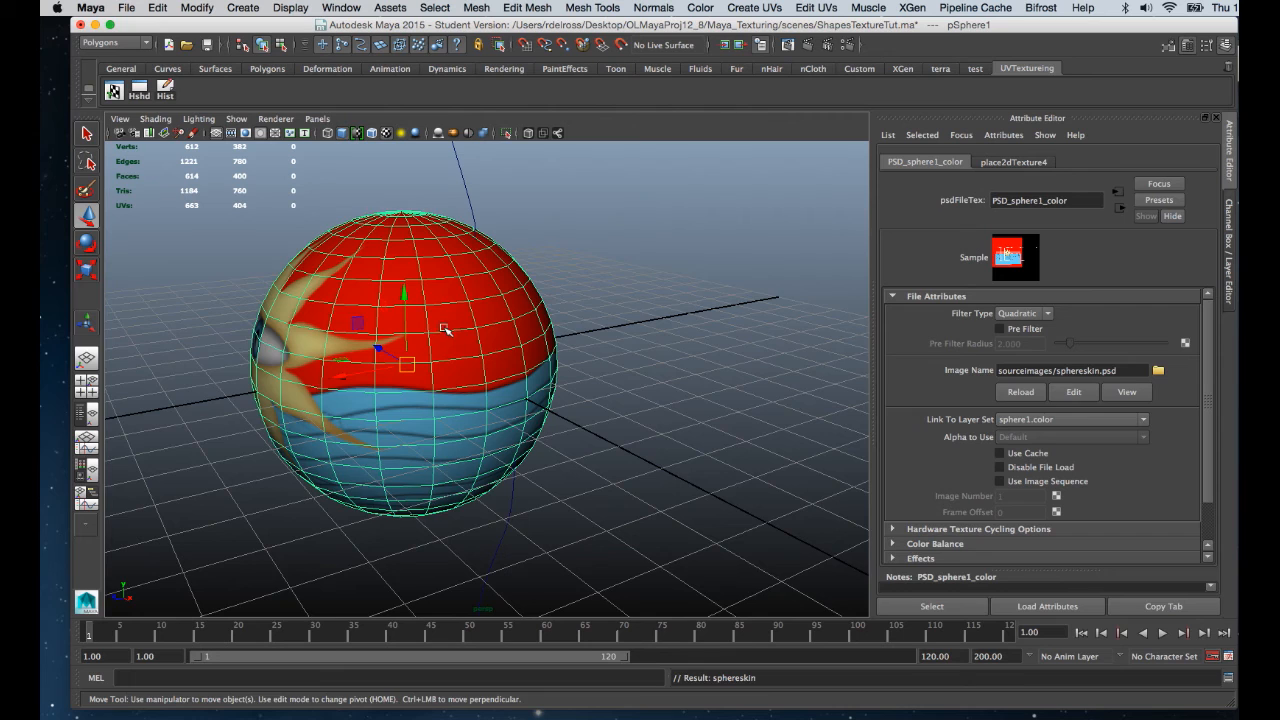
alt+drag(446, 331, 530, 358)
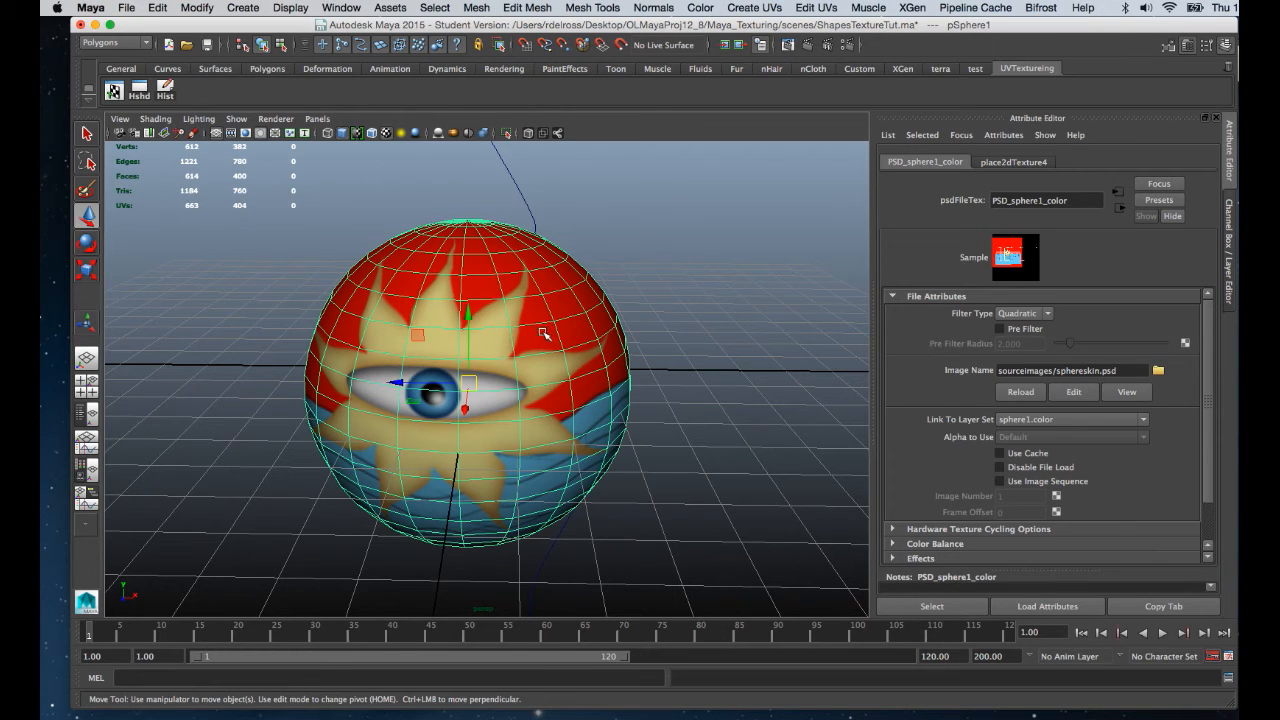
alt+drag(543, 333, 600, 320)
Render the textured sun-eye sphere twice with Render Current Frame, closing Render View each time.
click(789, 45)
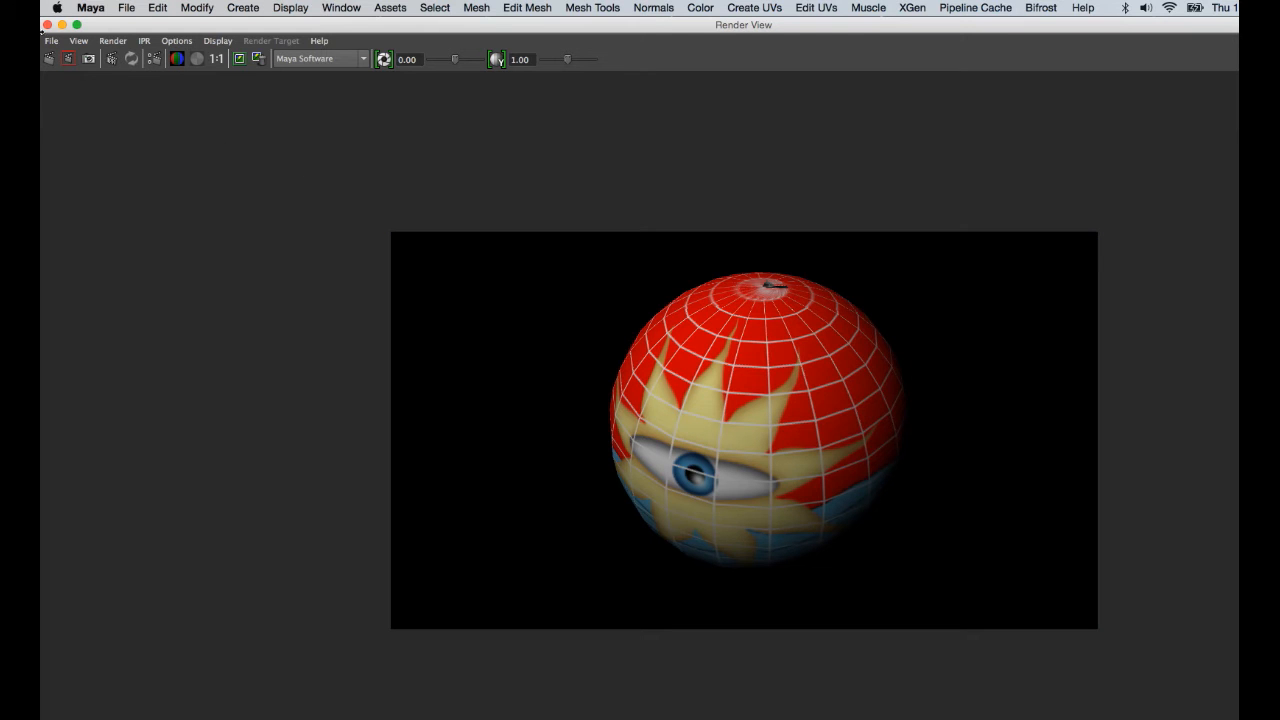
click(47, 24)
alt+drag(417, 314, 546, 341)
click(742, 340)
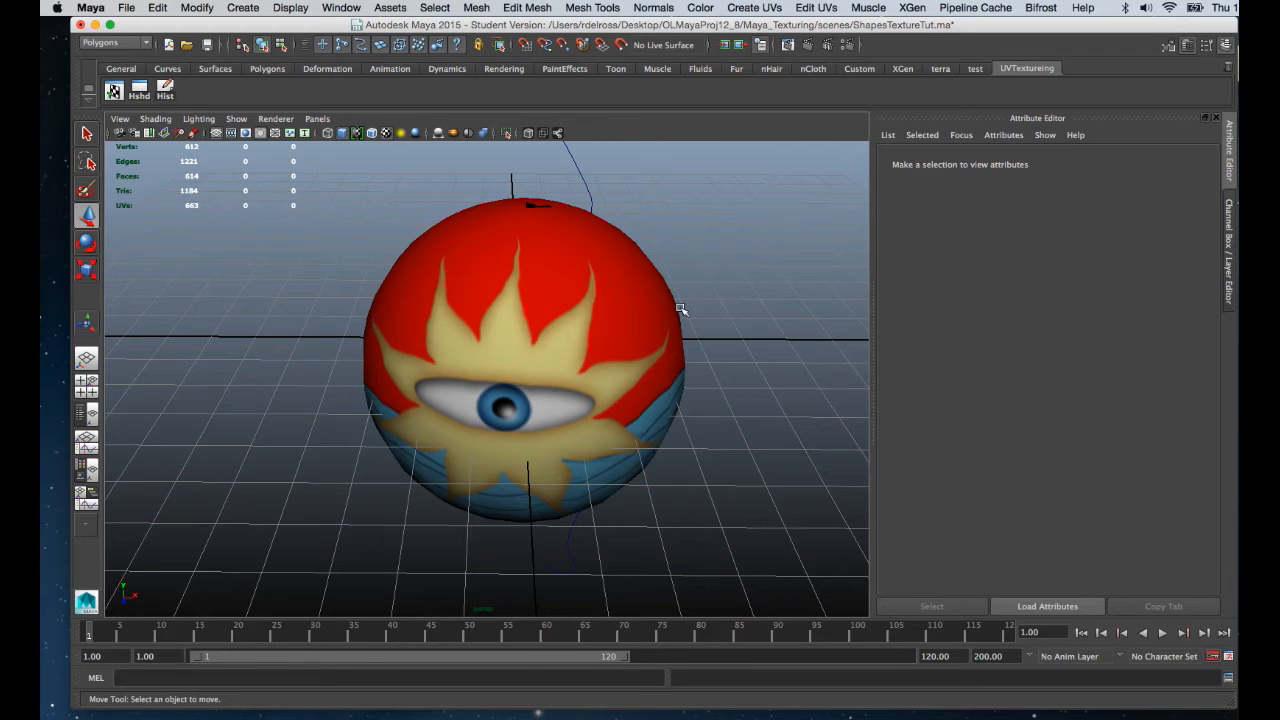
click(569, 288)
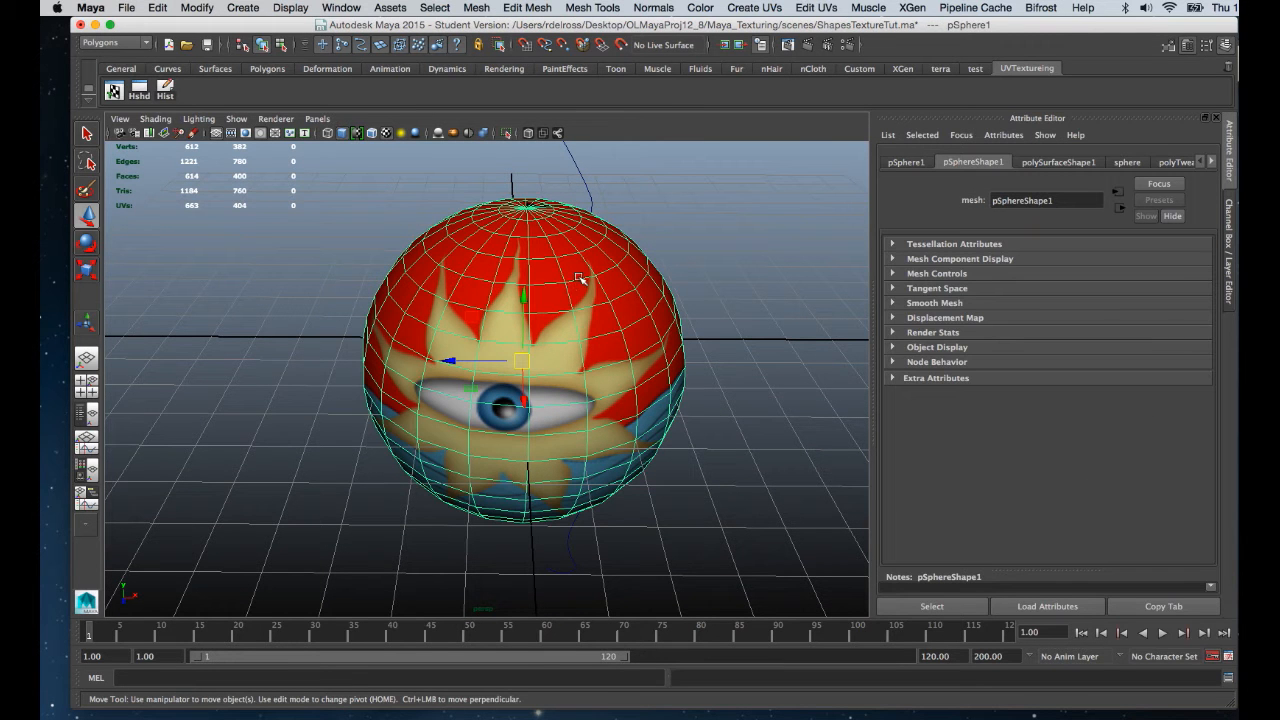
click(804, 45)
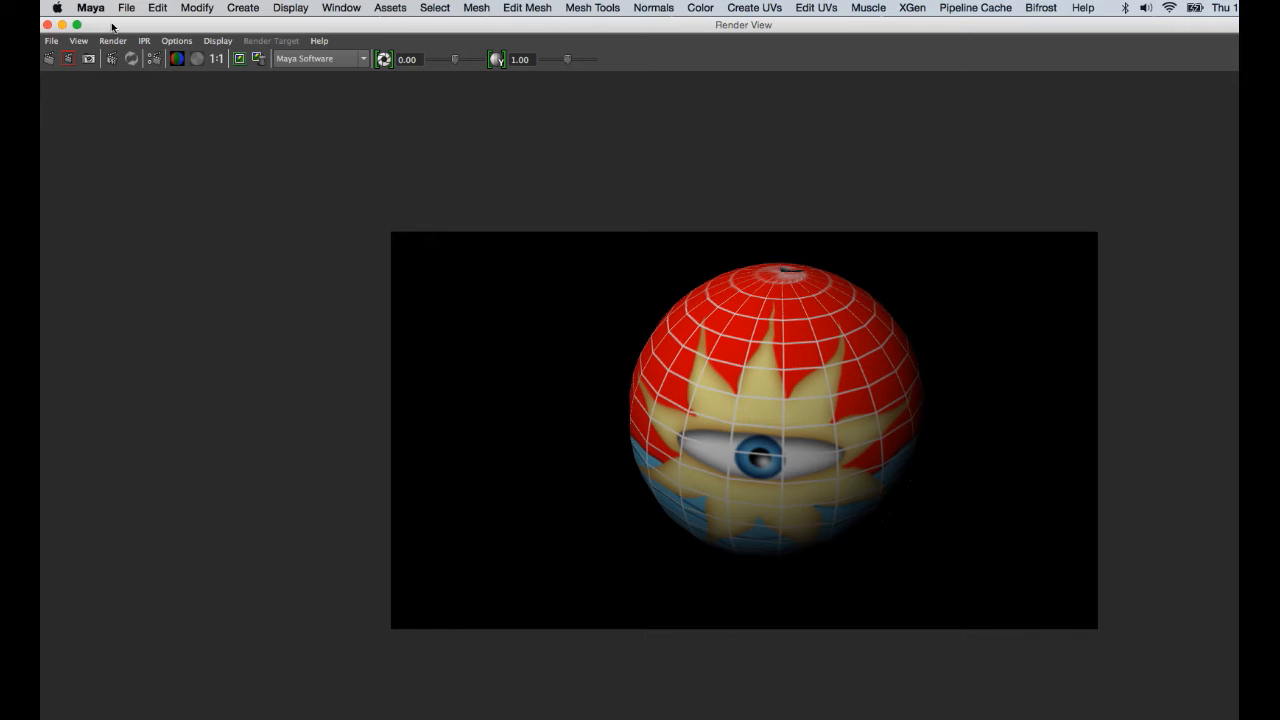
click(47, 25)
key(super+Tab)
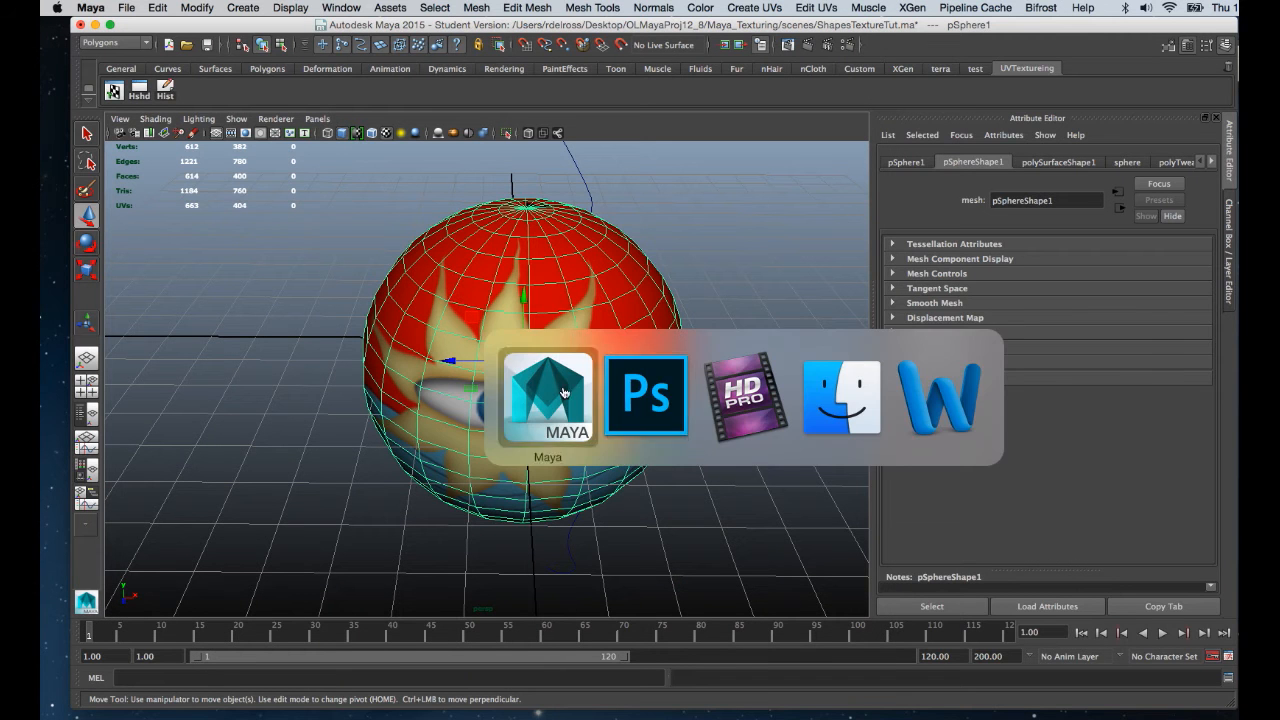
Hide the UVSnapShot wireframe layer in sphereskin.psd and save the file.
click(642, 407)
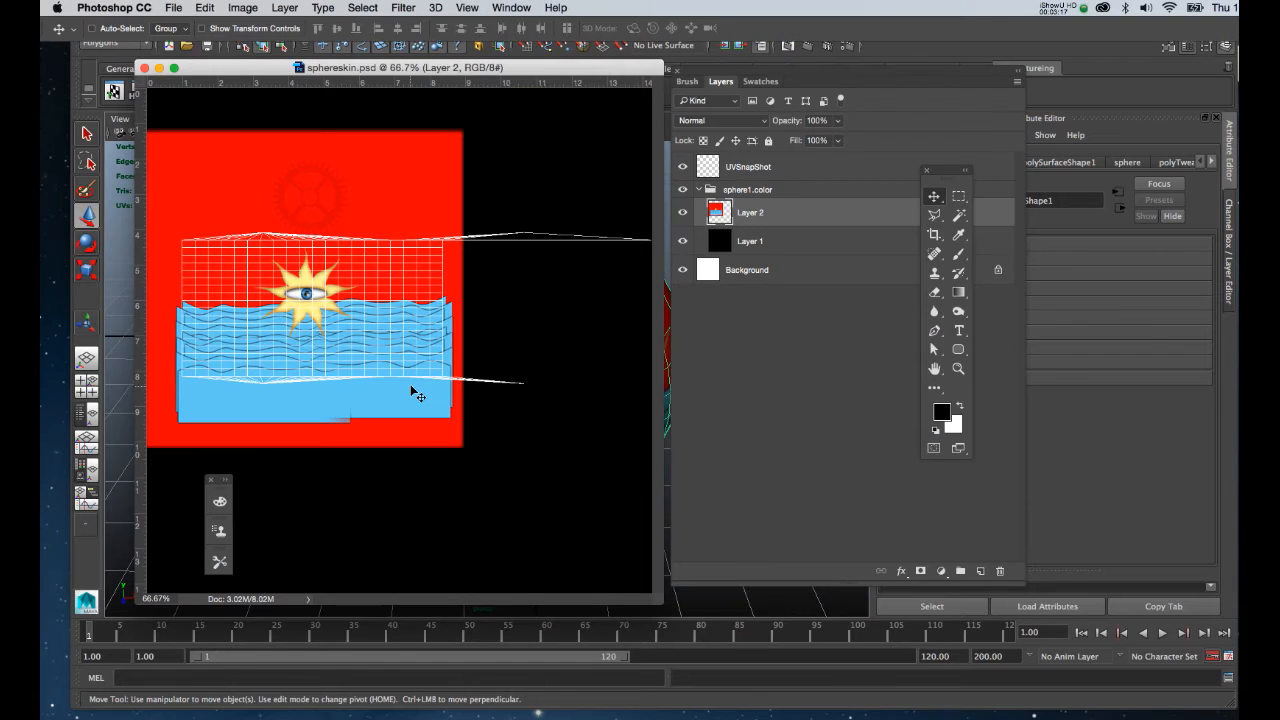
click(683, 167)
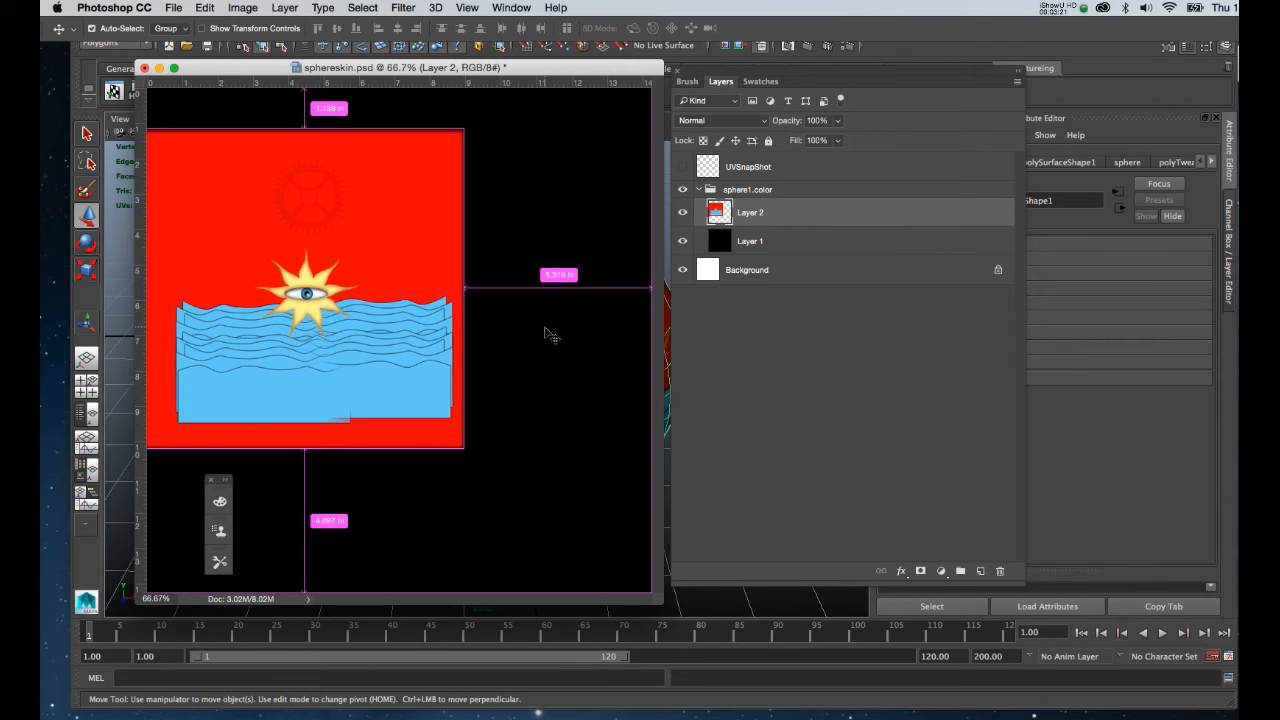
key(super+s)
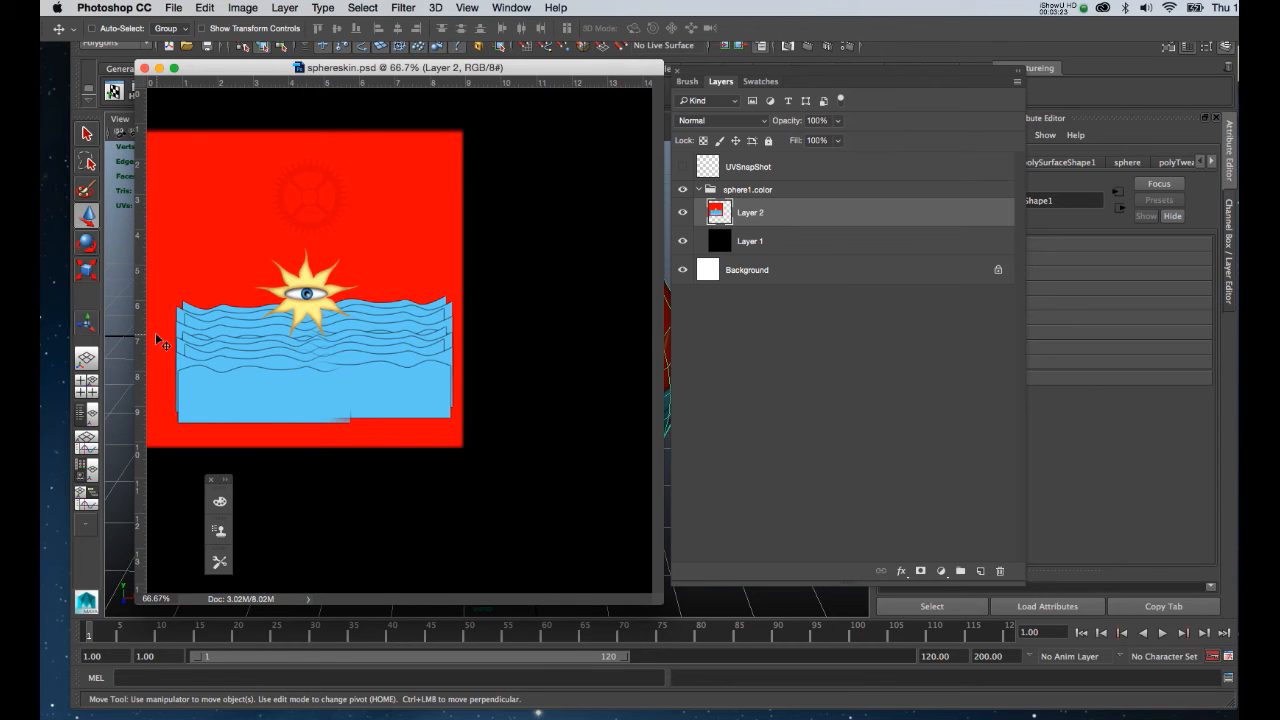
Back in Maya, select the sphere and open the sphereskin material's PSD_sphere1_color texture attributes.
click(114, 304)
click(472, 325)
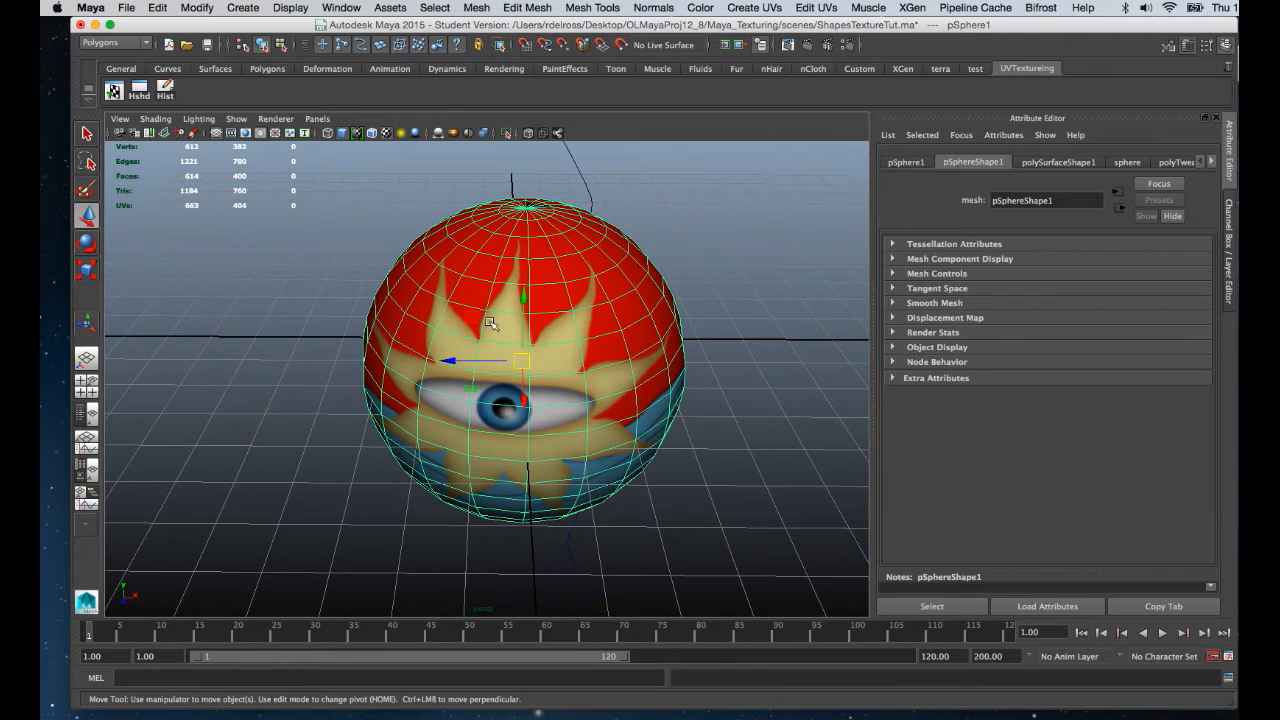
click(1211, 161)
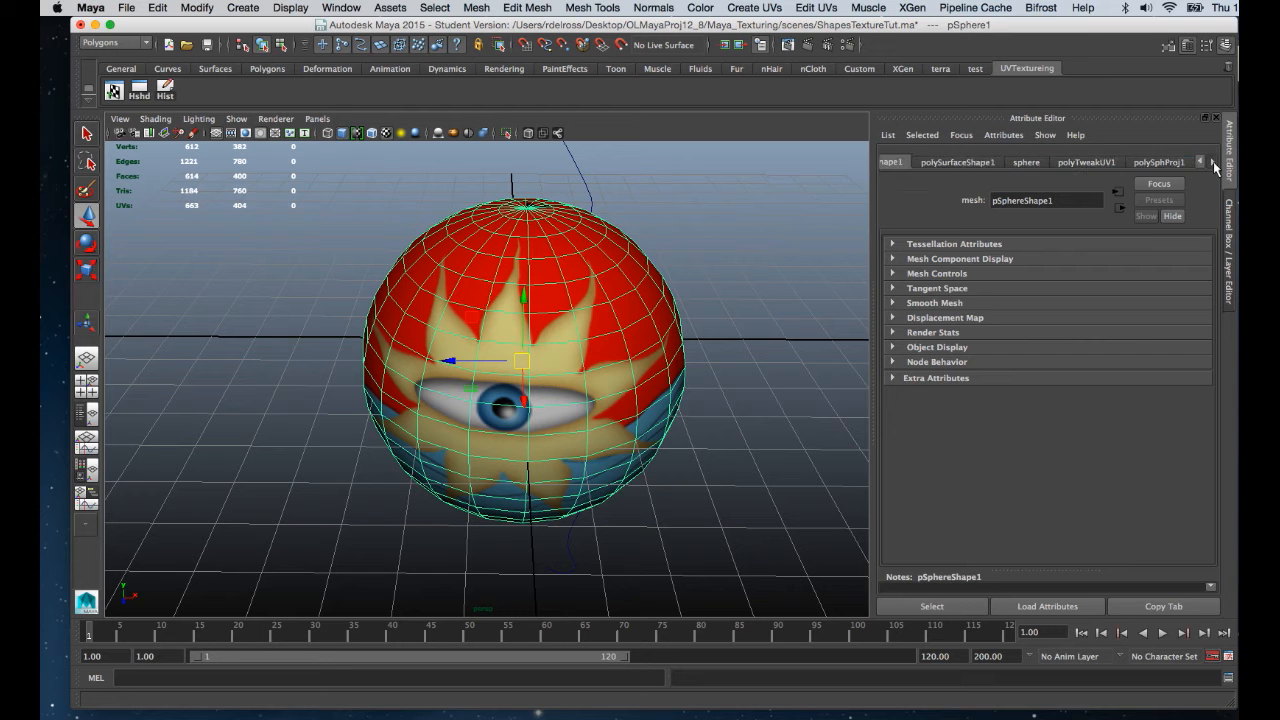
click(1211, 161)
click(1180, 162)
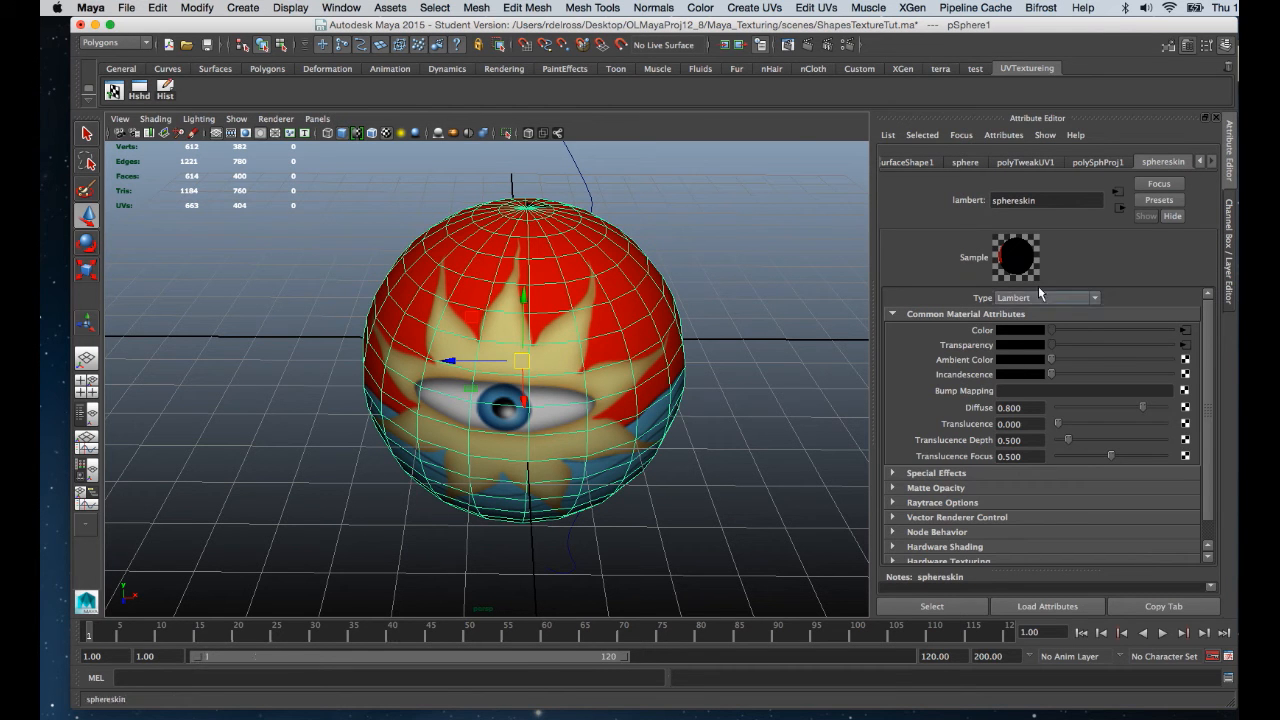
click(1117, 190)
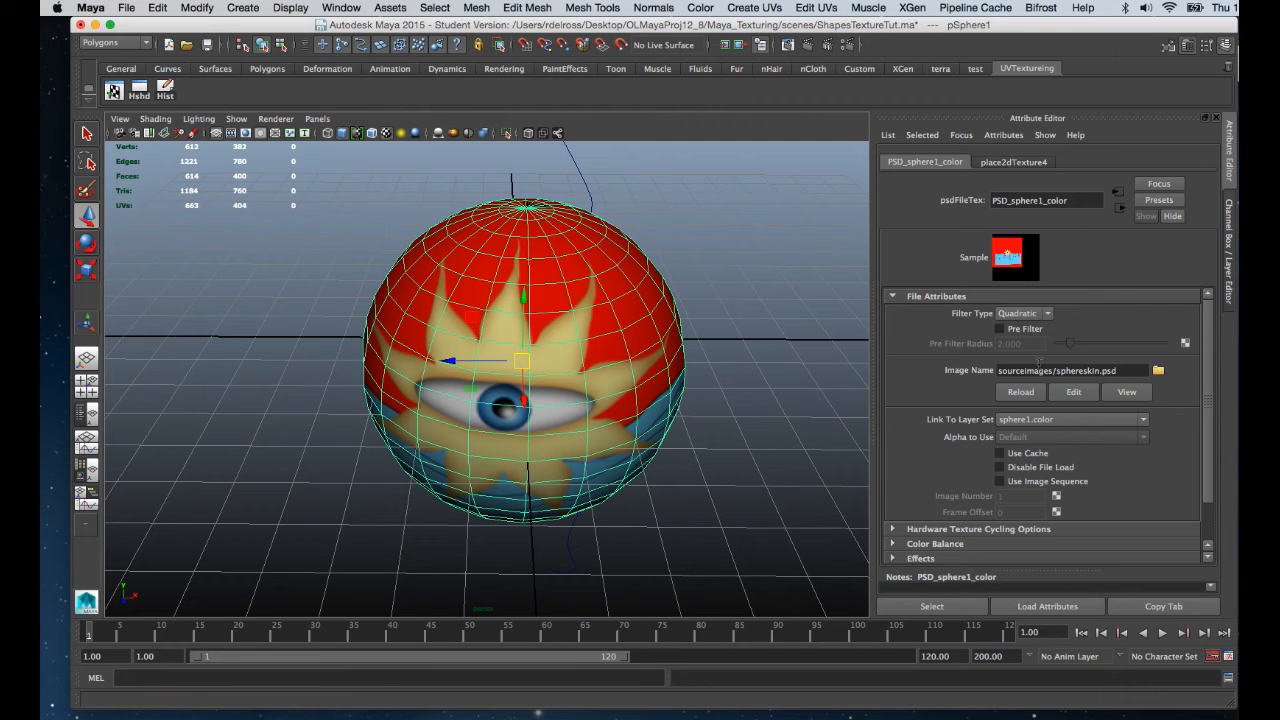
Break the texture's connection to the sphereskin material's Transparency attribute.
click(1119, 207)
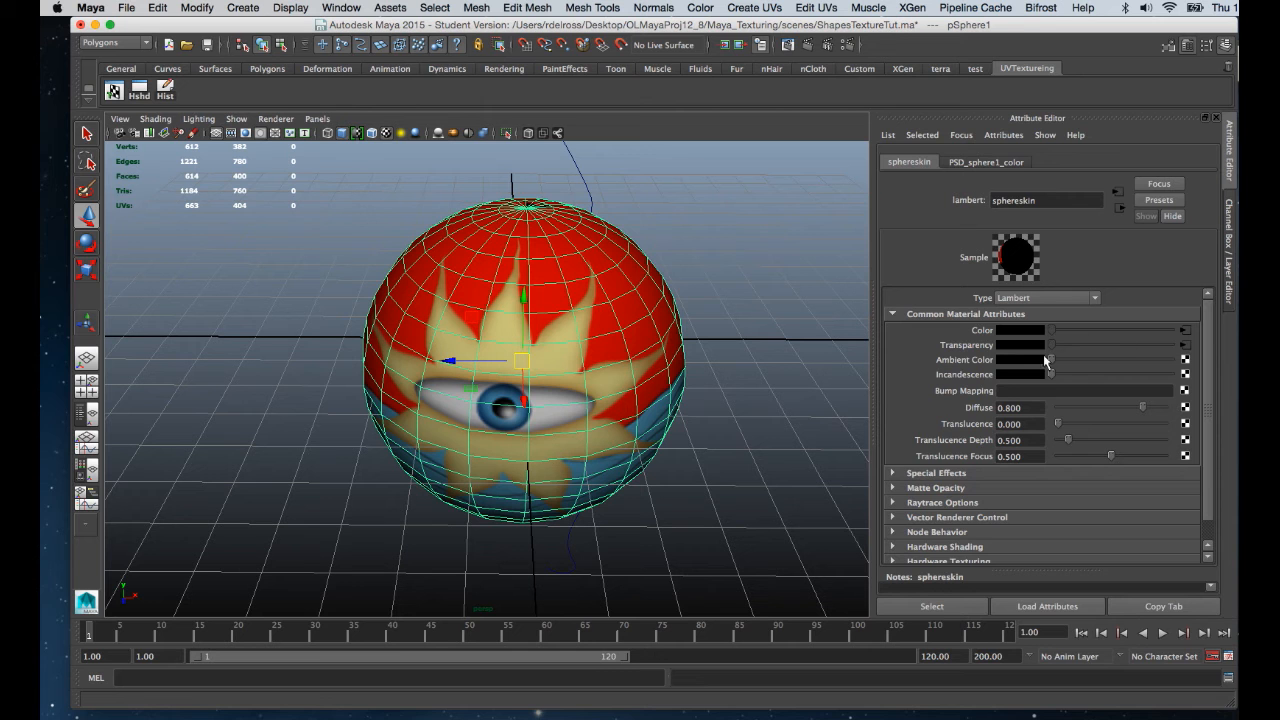
right_click(960, 347)
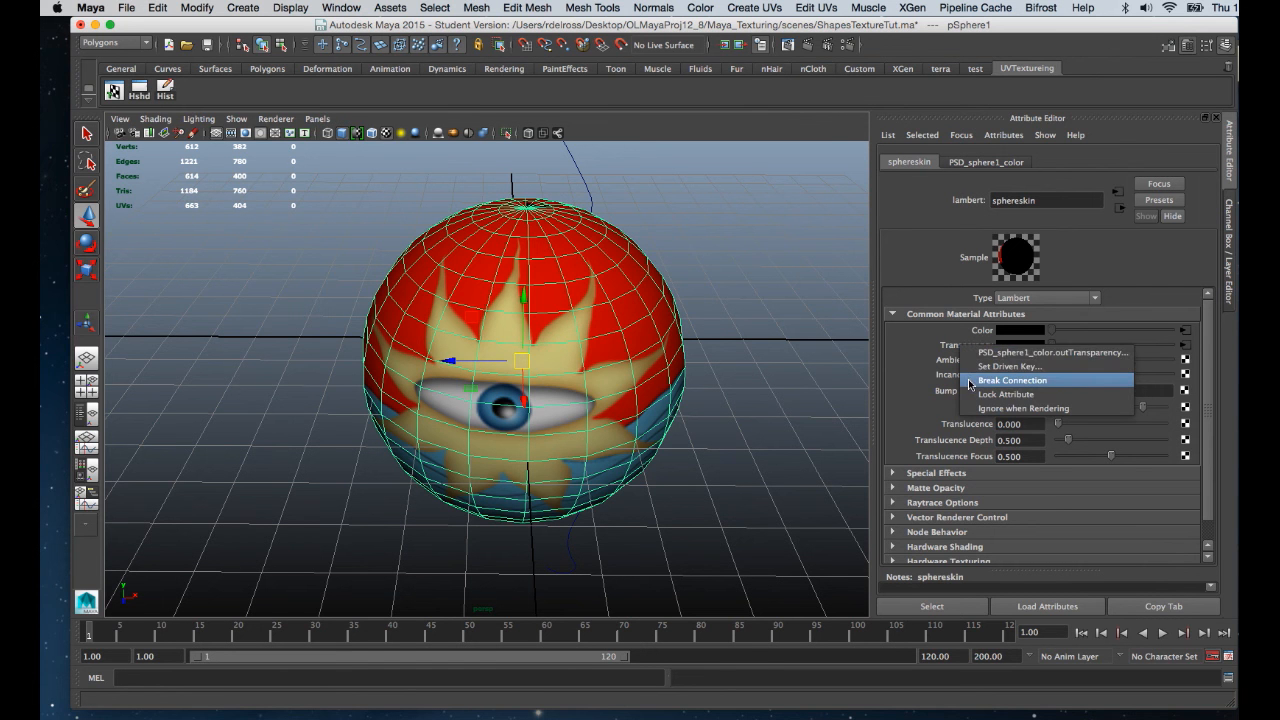
click(968, 377)
Frame the sun-eye in the view and render the sphere again, now without UV grid lines.
alt+drag(692, 315, 570, 315)
alt+right_drag(568, 315, 563, 382)
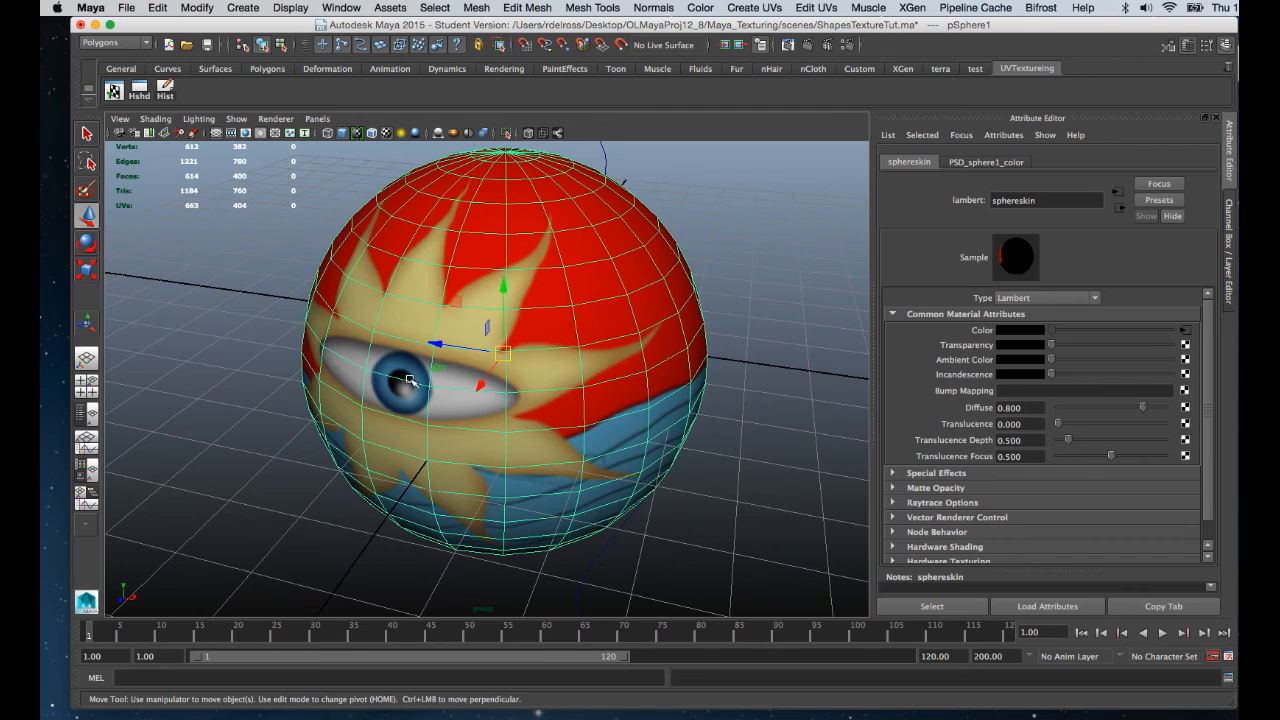
alt+drag(416, 380, 490, 335)
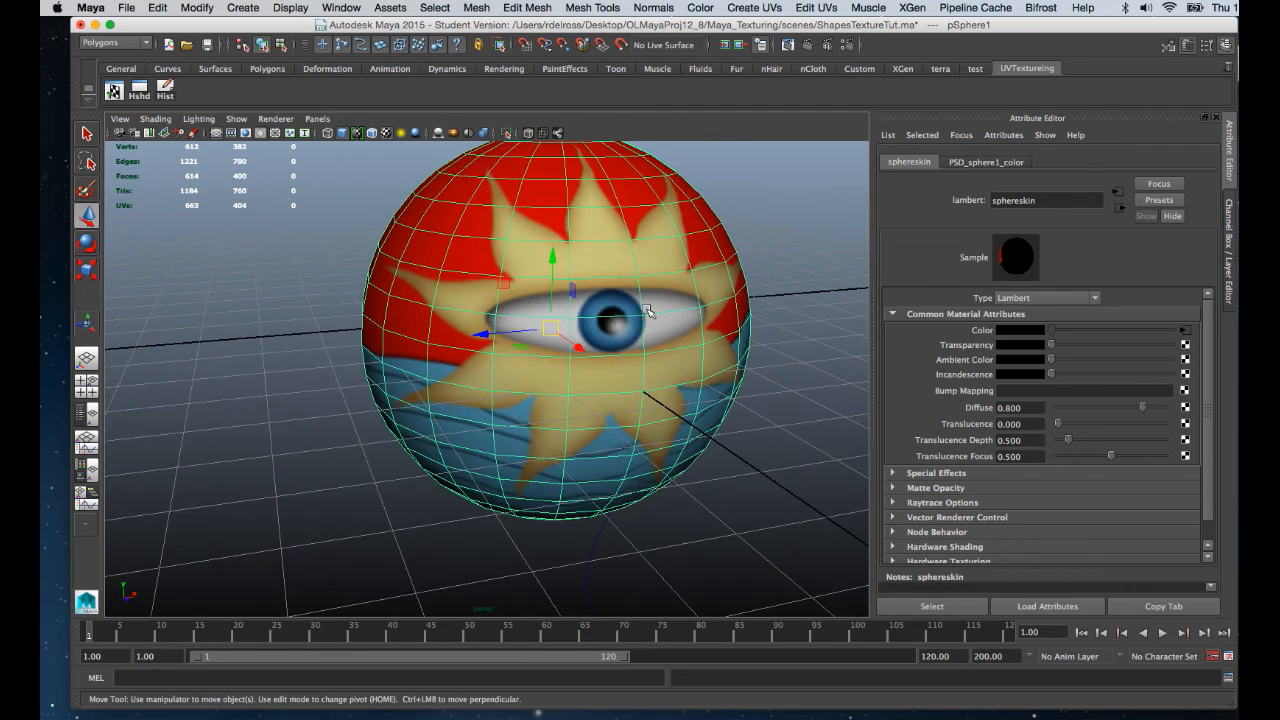
alt+right_drag(646, 310, 699, 332)
alt+drag(699, 332, 693, 379)
alt+right_drag(670, 368, 678, 309)
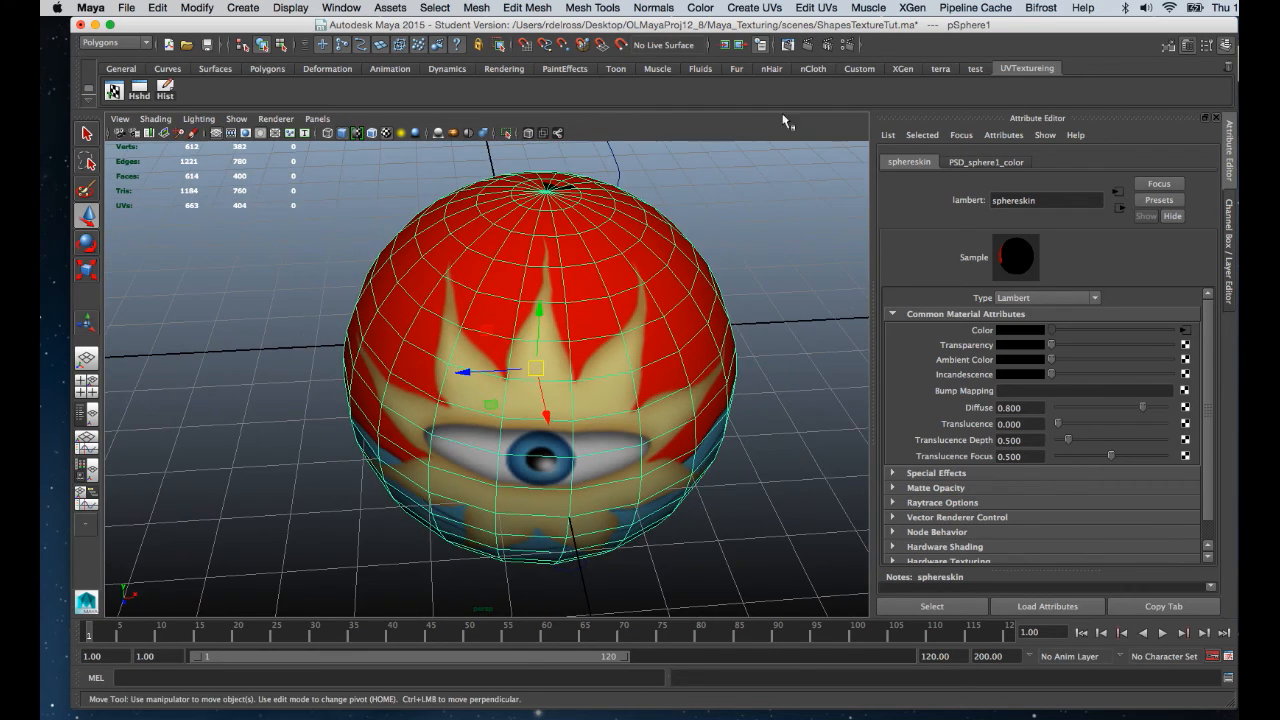
click(810, 44)
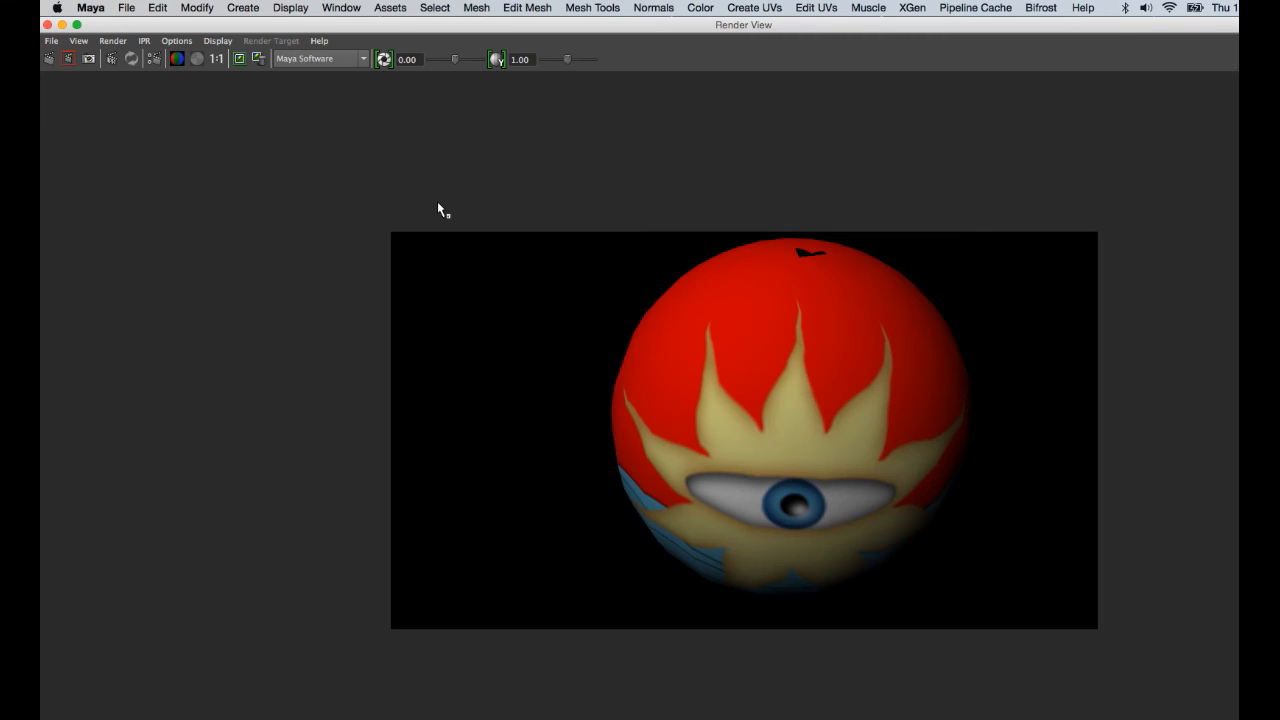